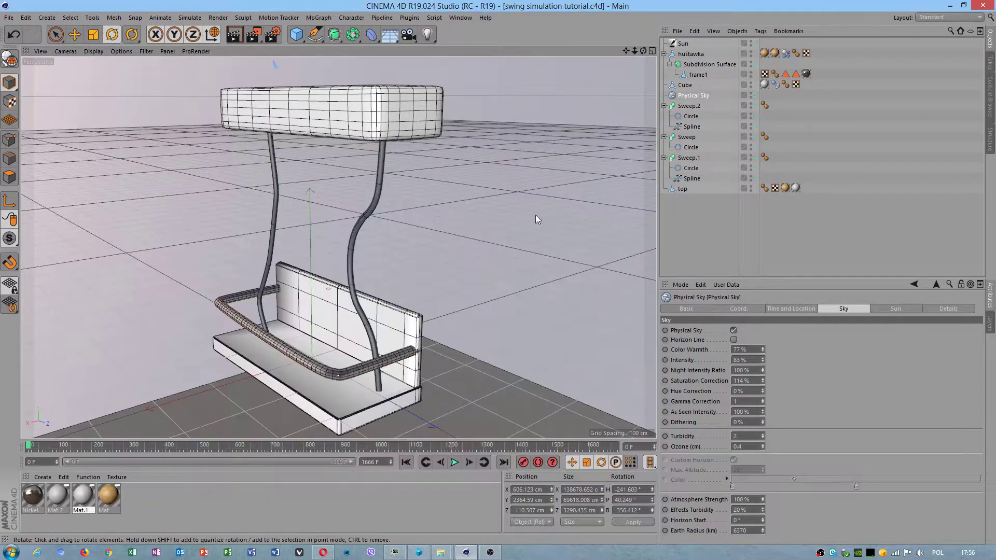
Step: Examine the swing seat (hustawka) and its armrest frame1, and show the Mass settings of the seat's Dynamics Body tag
{"action": "left_click_drag", "start_coordinate": [130, 257], "coordinate": [340, 299], "text": "alt"}
{"action": "left_click", "coordinate": [322, 292]}
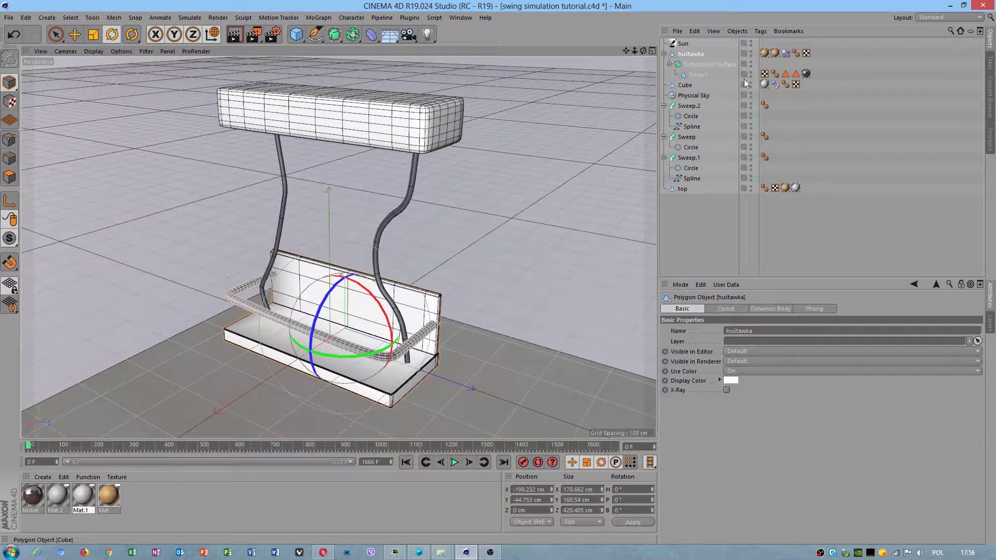
{"action": "left_click", "coordinate": [697, 76]}
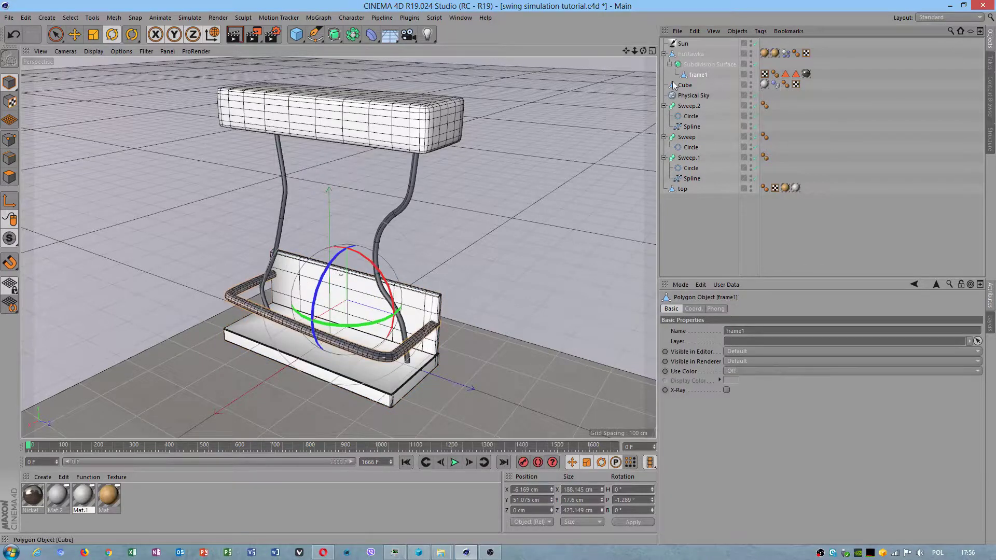
{"action": "left_click", "coordinate": [706, 53]}
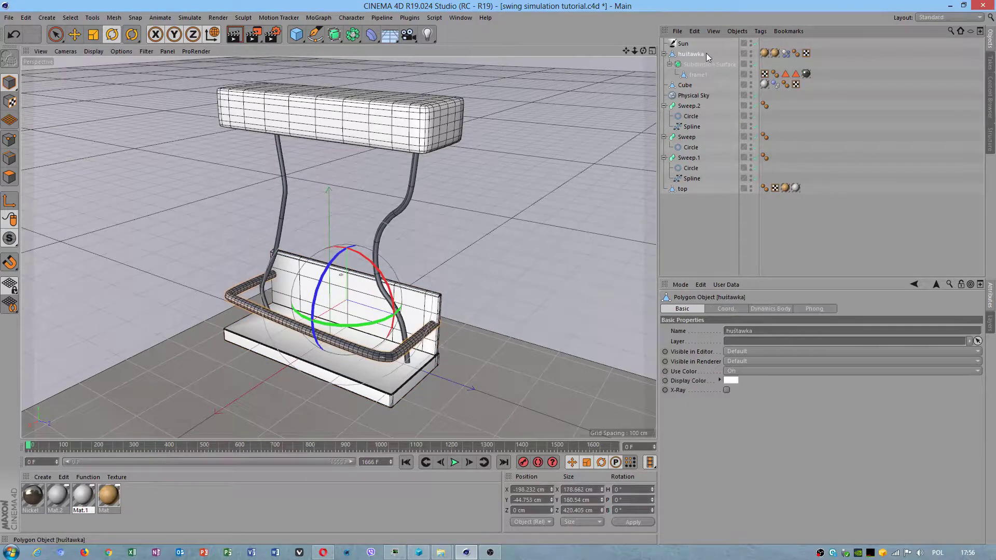
{"action": "left_click", "coordinate": [787, 53]}
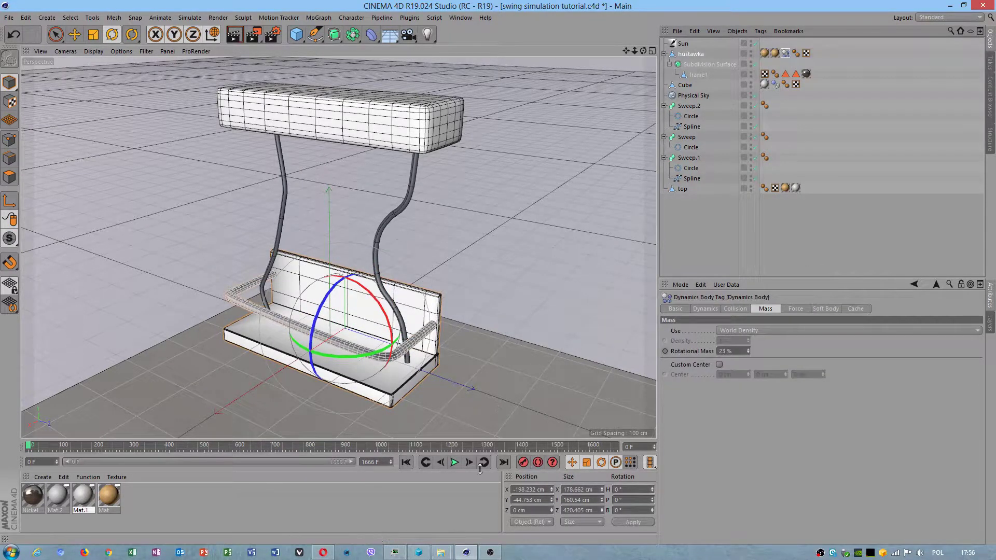
Step: Play the simulation to observe the seat's motion, and rewind to the start of the animation
{"action": "left_click", "coordinate": [455, 462]}
{"action": "scroll", "coordinate": [371, 344], "scroll_direction": "down", "scroll_amount": 10}
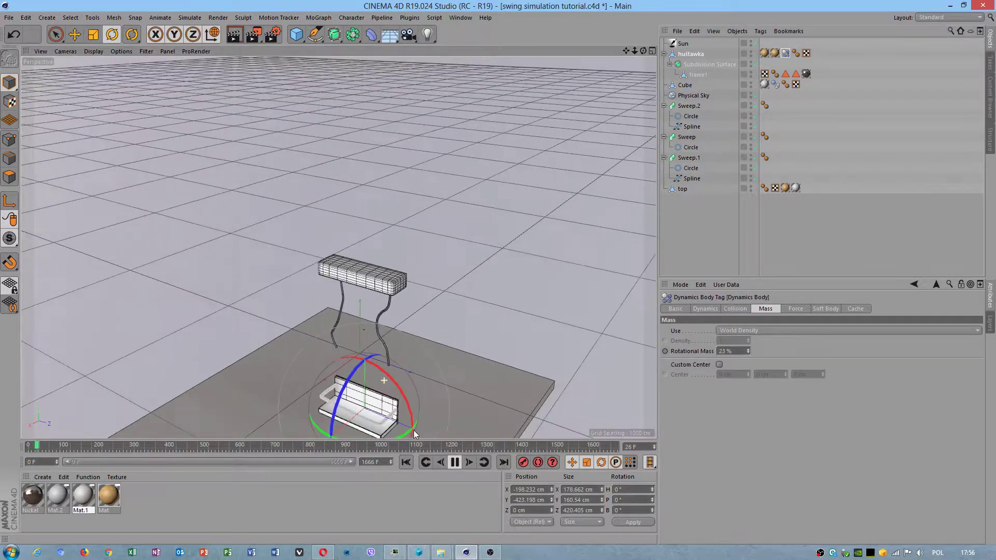
{"action": "left_click", "coordinate": [455, 462]}
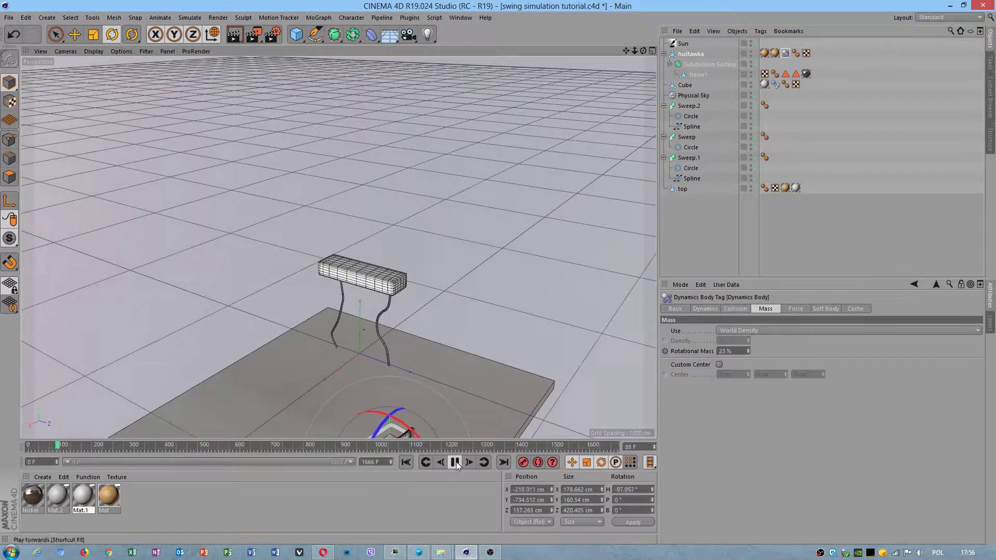
{"action": "left_click", "coordinate": [406, 462]}
Step: Show the Dynamics settings of the Dynamics Body tag on the floor slab (Cube)
{"action": "middle_click_drag", "start_coordinate": [421, 316], "coordinate": [404, 238], "text": "alt"}
{"action": "left_click", "coordinate": [379, 353]}
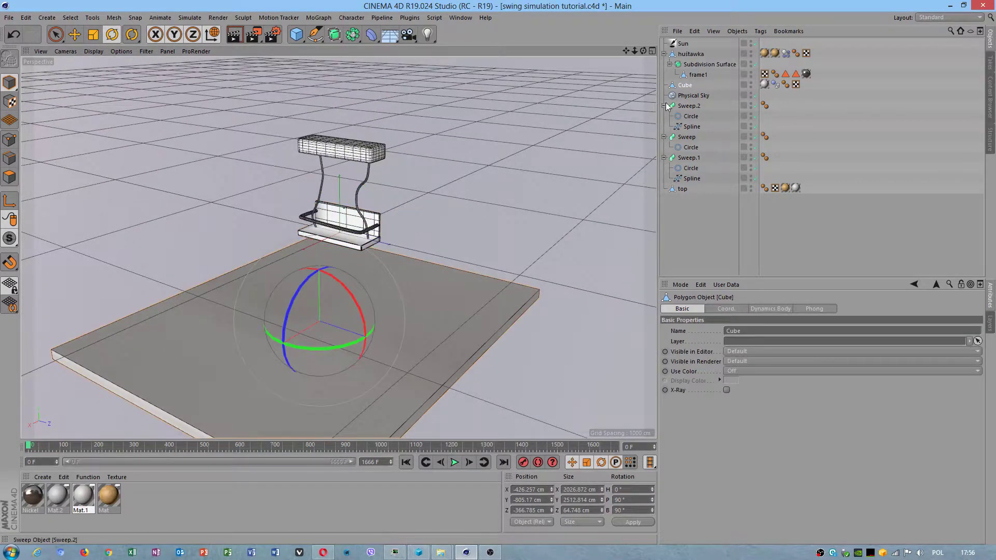
{"action": "left_click", "coordinate": [775, 84]}
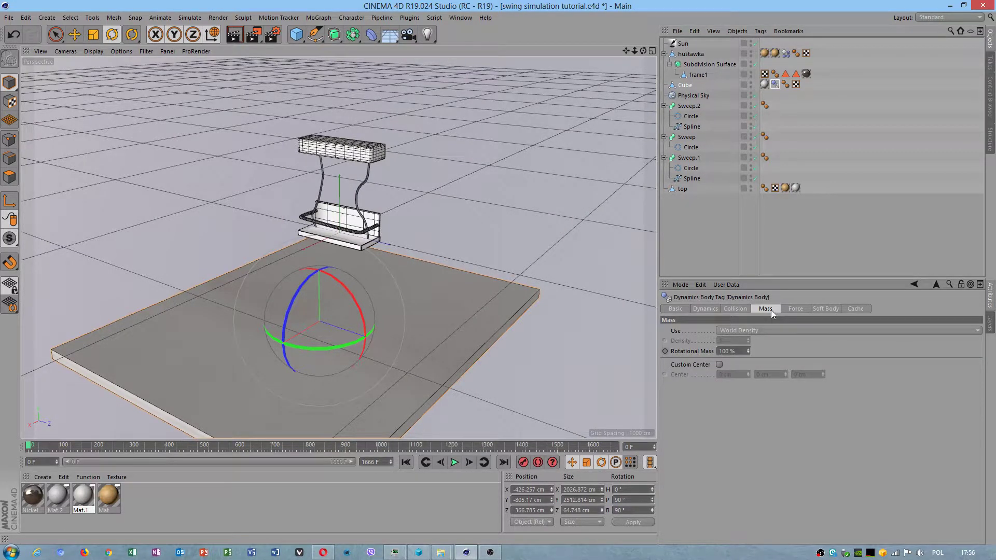
{"action": "left_click", "coordinate": [729, 309]}
{"action": "left_click", "coordinate": [706, 308]}
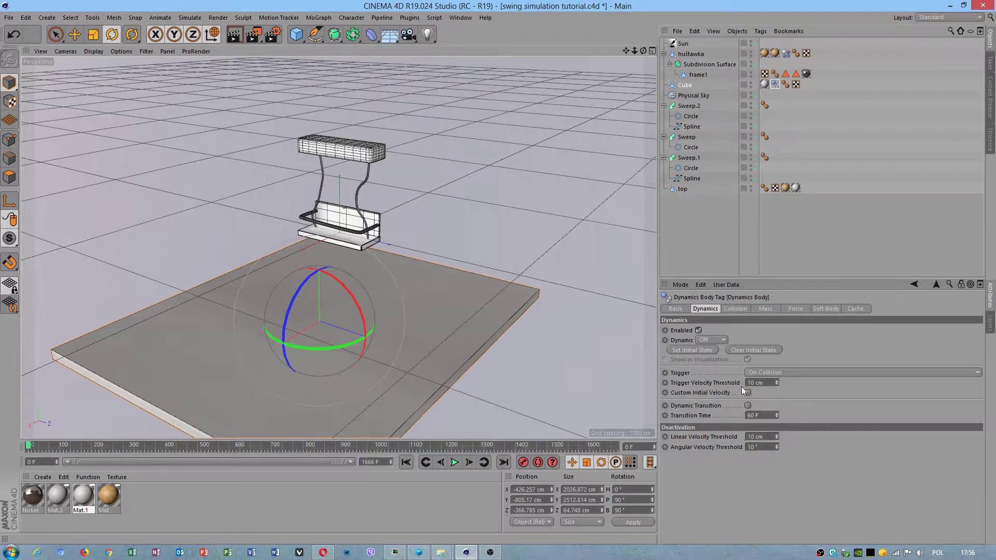
Step: Play the simulation to check how the seat collides with the floor slab, and return to frame 0
{"action": "left_click", "coordinate": [460, 463]}
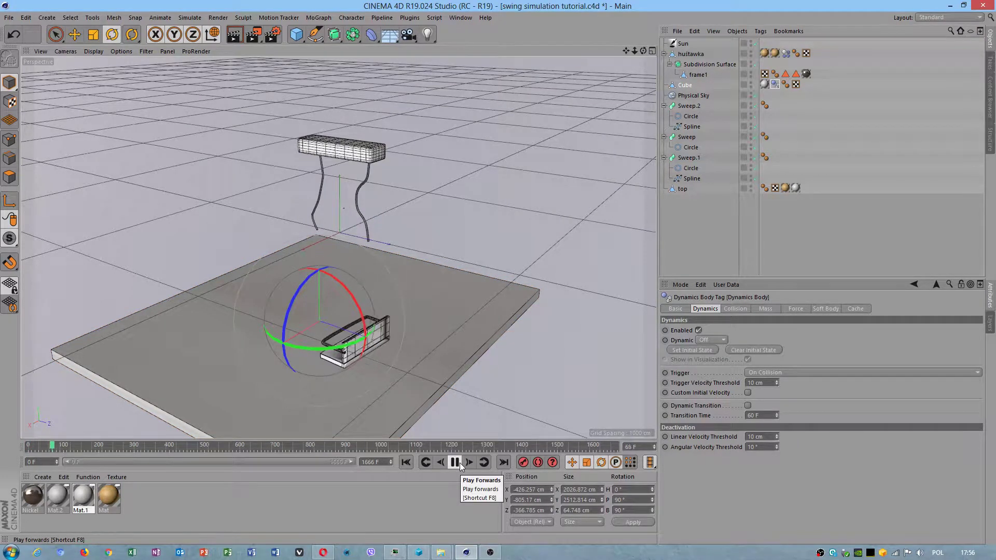
{"action": "left_click", "coordinate": [459, 462]}
{"action": "left_click", "coordinate": [405, 462]}
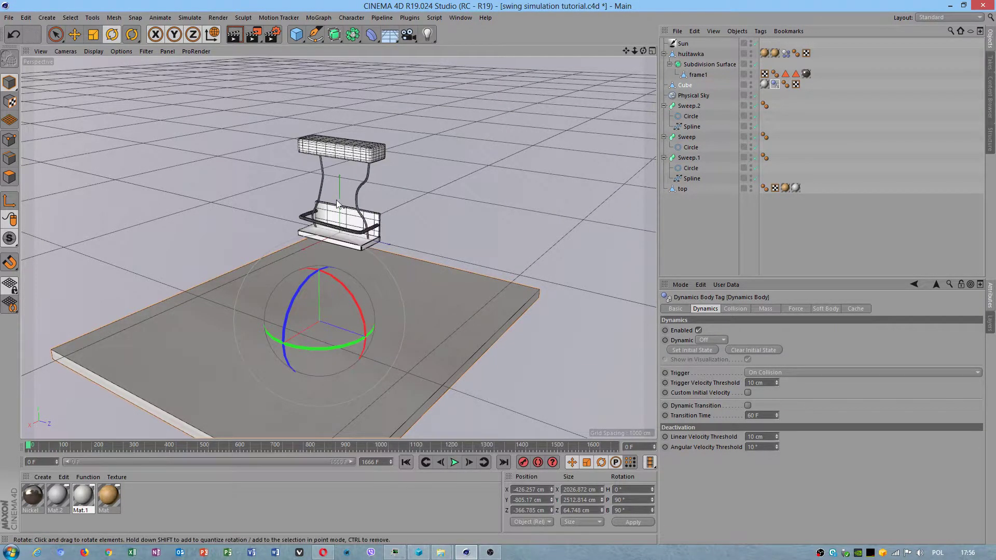
Step: Inspect the seat's hierarchy by selecting its armrest, the frame1 object, the Subdivision Surface and the parent hustawka
{"action": "scroll", "coordinate": [336, 200], "scroll_direction": "up", "scroll_amount": 3}
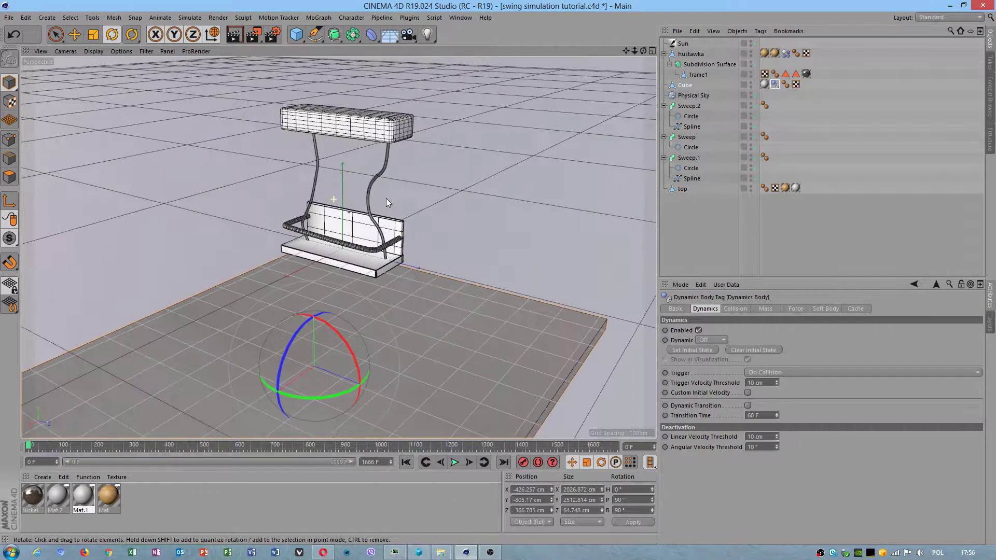
{"action": "left_click", "coordinate": [397, 231]}
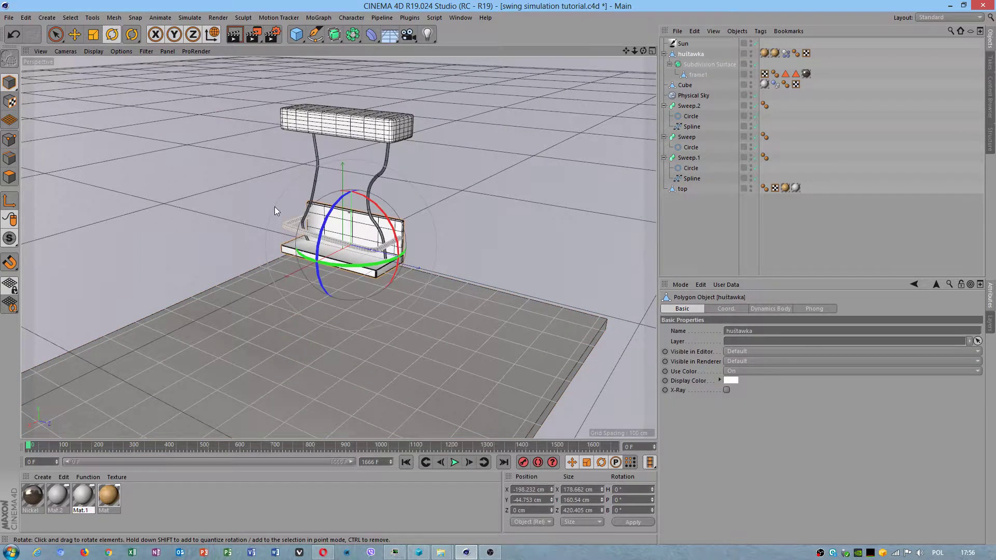
{"action": "left_click_drag", "start_coordinate": [418, 201], "coordinate": [314, 272], "text": "alt"}
{"action": "left_click", "coordinate": [219, 294]}
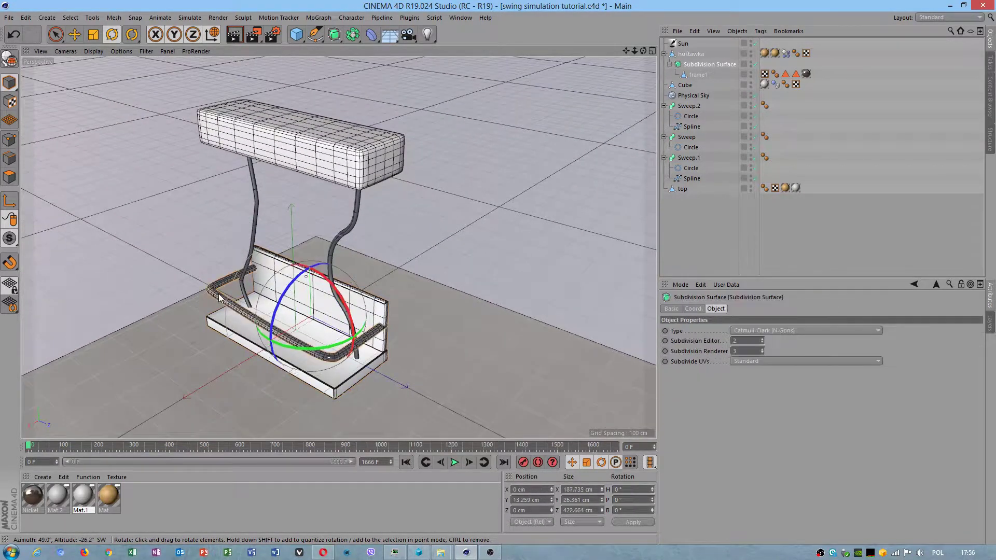
{"action": "left_click", "coordinate": [701, 74]}
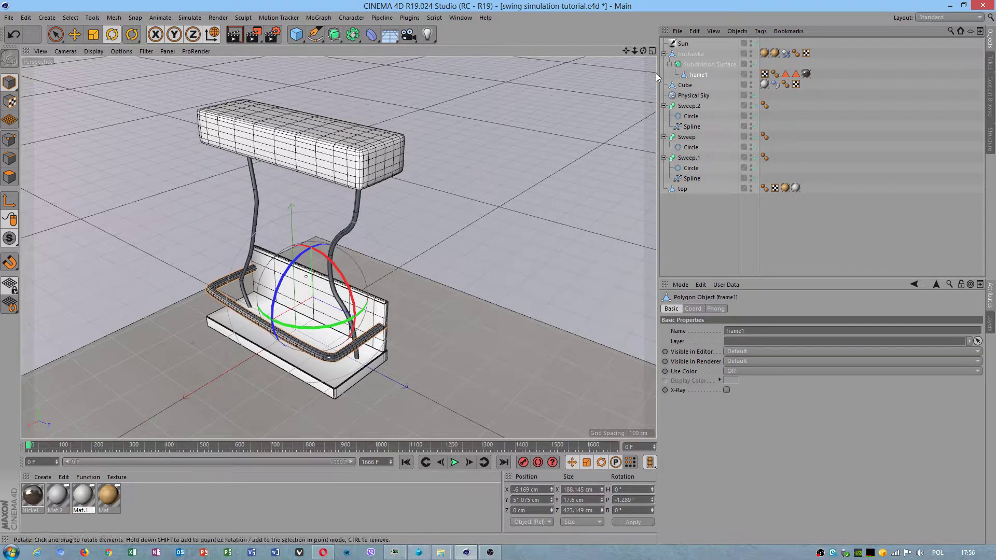
{"action": "left_click", "coordinate": [698, 64]}
{"action": "left_click", "coordinate": [690, 54]}
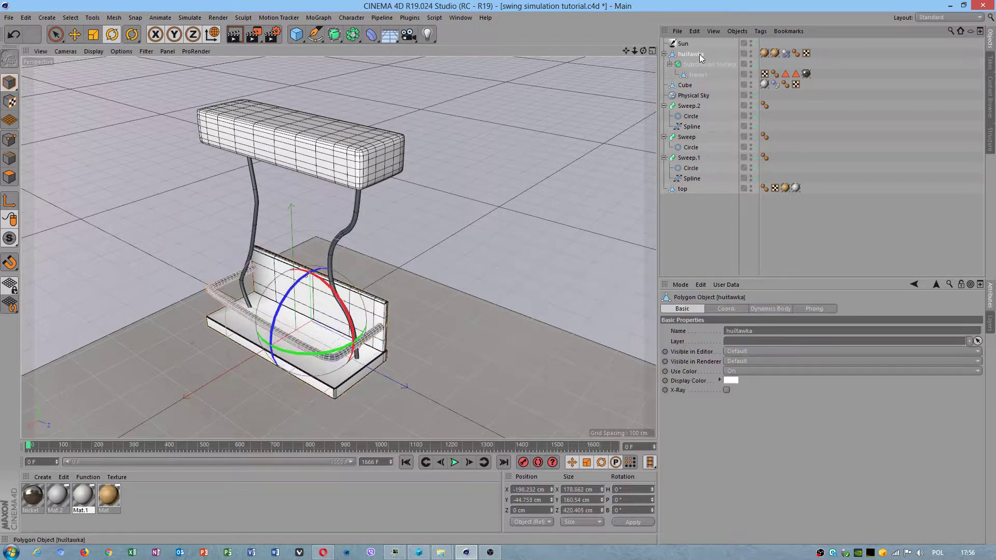
Step: Play the simulation with the seat and its child armrest together, and rewind to the first frame
{"action": "scroll", "coordinate": [371, 291], "scroll_direction": "down", "scroll_amount": 3}
{"action": "middle_click_drag", "start_coordinate": [369, 288], "coordinate": [429, 218], "text": "alt"}
{"action": "left_click", "coordinate": [454, 462]}
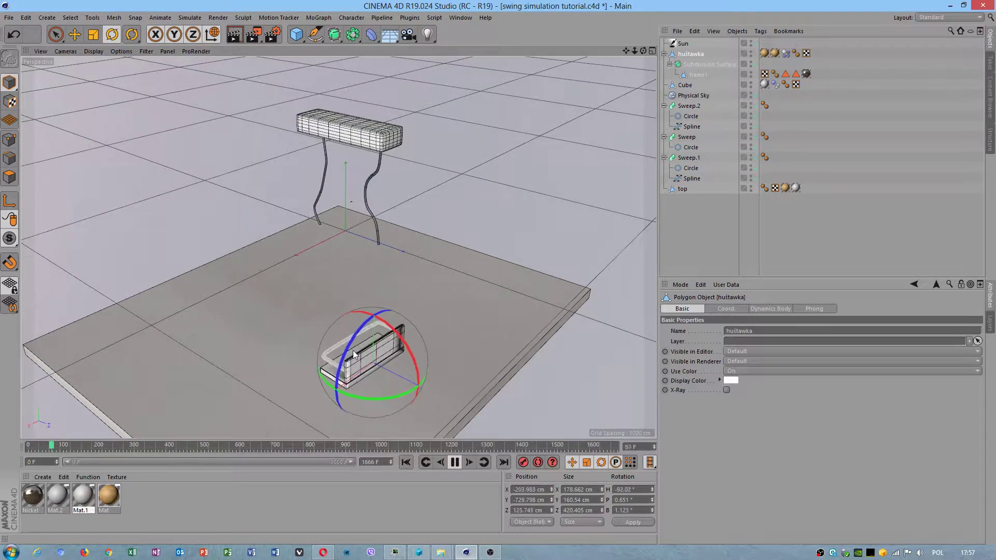
{"action": "left_click", "coordinate": [454, 462]}
{"action": "left_click", "coordinate": [405, 462]}
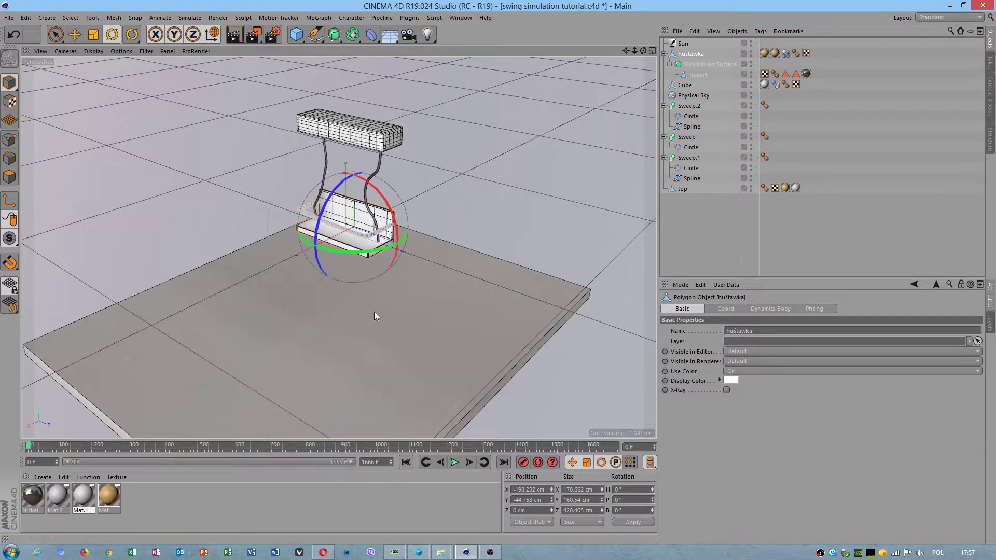
Step: Tilt the armrest's Subdivision Surface about 3° and test it with a short simulation playback, returning to the first frame
{"action": "scroll", "coordinate": [473, 224], "scroll_direction": "up", "scroll_amount": 10}
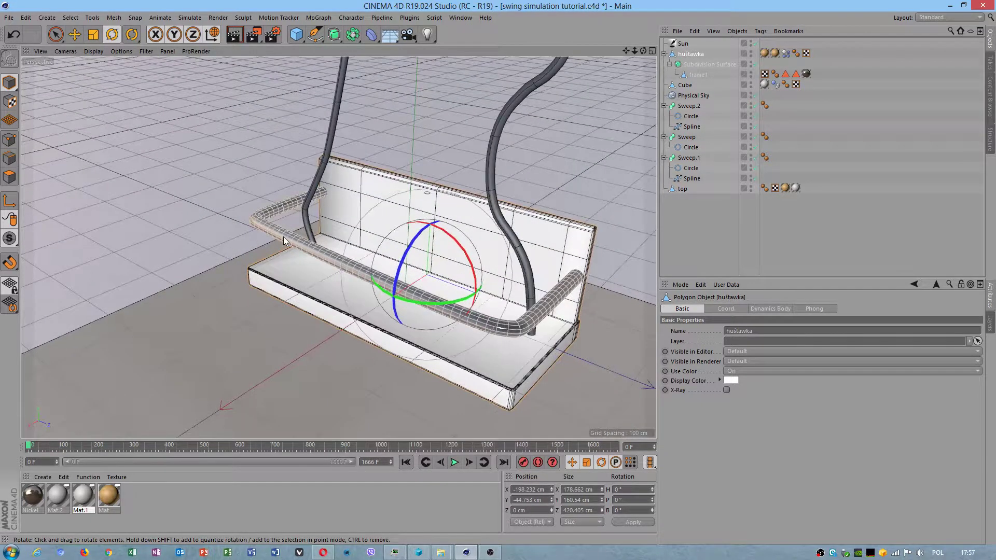
{"action": "left_click", "coordinate": [283, 237]}
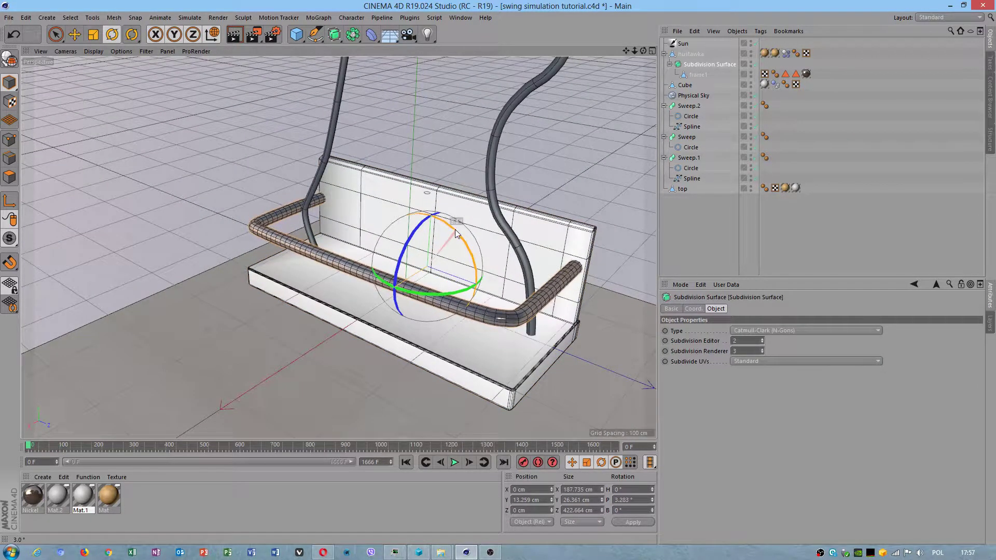
{"action": "left_click", "coordinate": [454, 462]}
{"action": "left_click", "coordinate": [454, 463]}
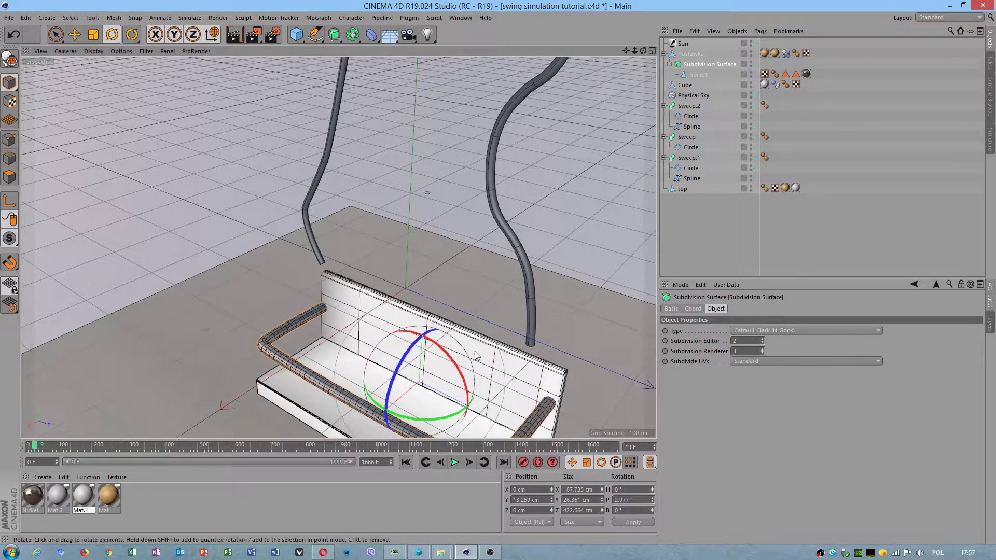
{"action": "left_click", "coordinate": [407, 462]}
{"action": "scroll", "coordinate": [383, 258], "scroll_direction": "down", "scroll_amount": 5}
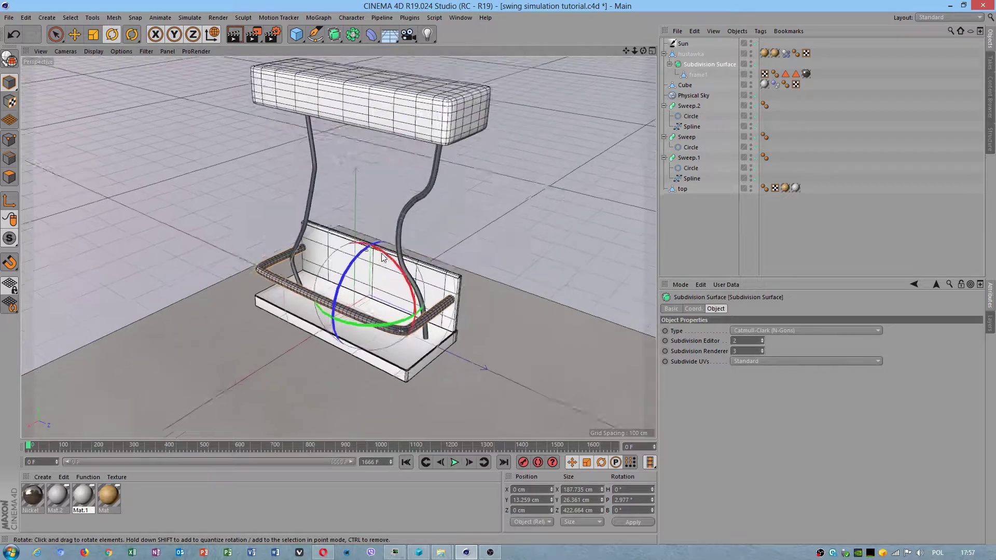
Step: Enable X-Ray on the swing seat (hustawka) and save the scene file
{"action": "left_click_drag", "start_coordinate": [383, 258], "coordinate": [375, 264], "text": "alt"}
{"action": "left_click", "coordinate": [300, 219]}
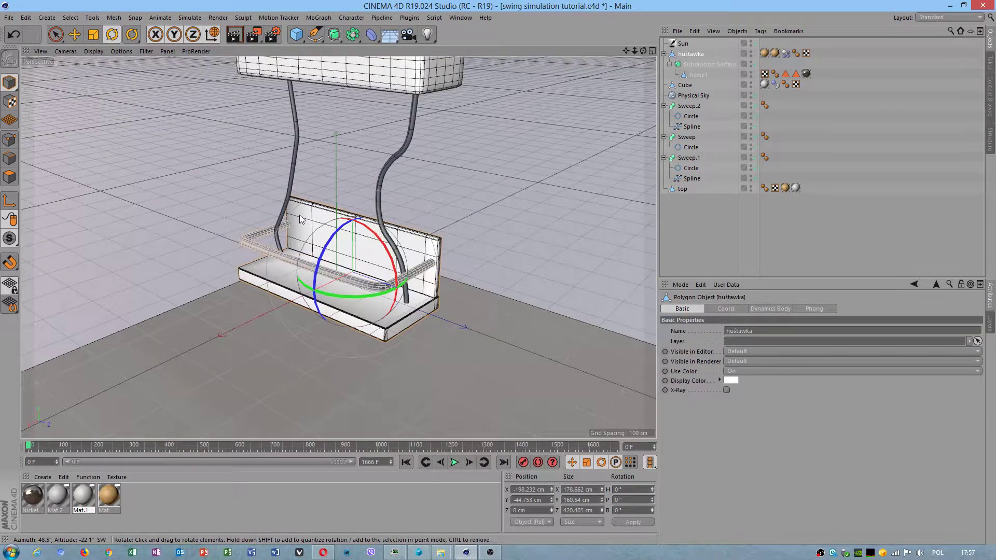
{"action": "key", "text": "e"}
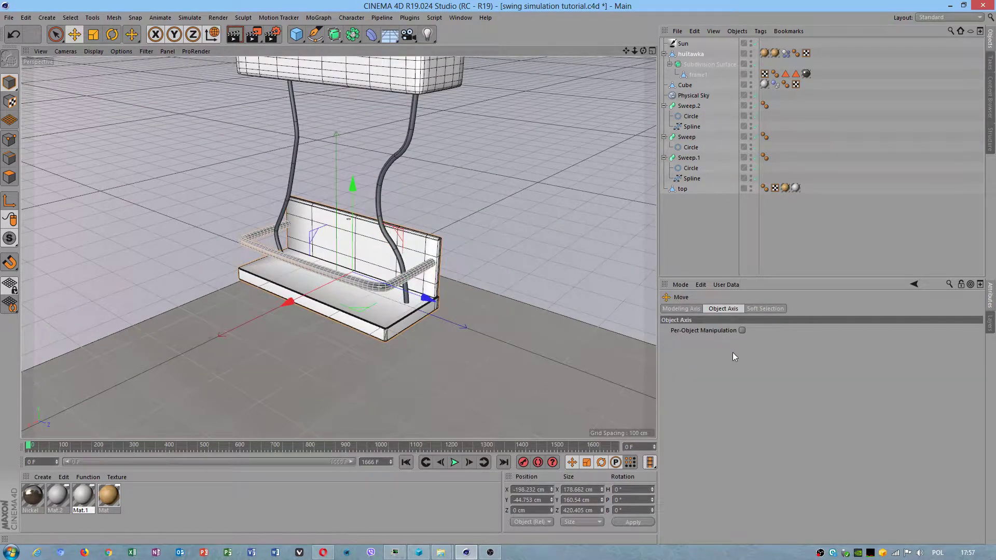
{"action": "left_click", "coordinate": [692, 55]}
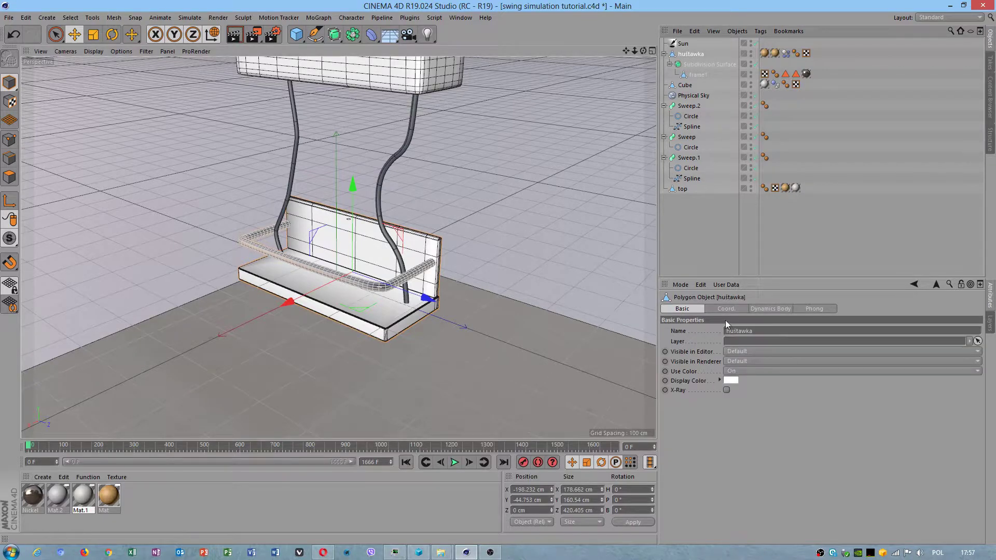
{"action": "left_click", "coordinate": [726, 390]}
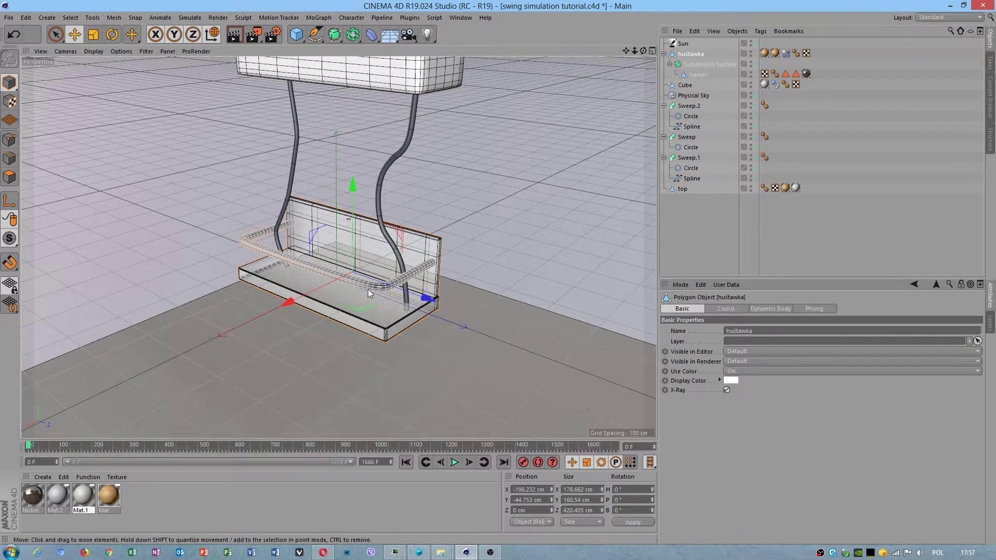
{"action": "scroll", "coordinate": [369, 288], "scroll_direction": "up", "scroll_amount": 5}
{"action": "left_click_drag", "start_coordinate": [368, 288], "coordinate": [350, 236], "text": "alt"}
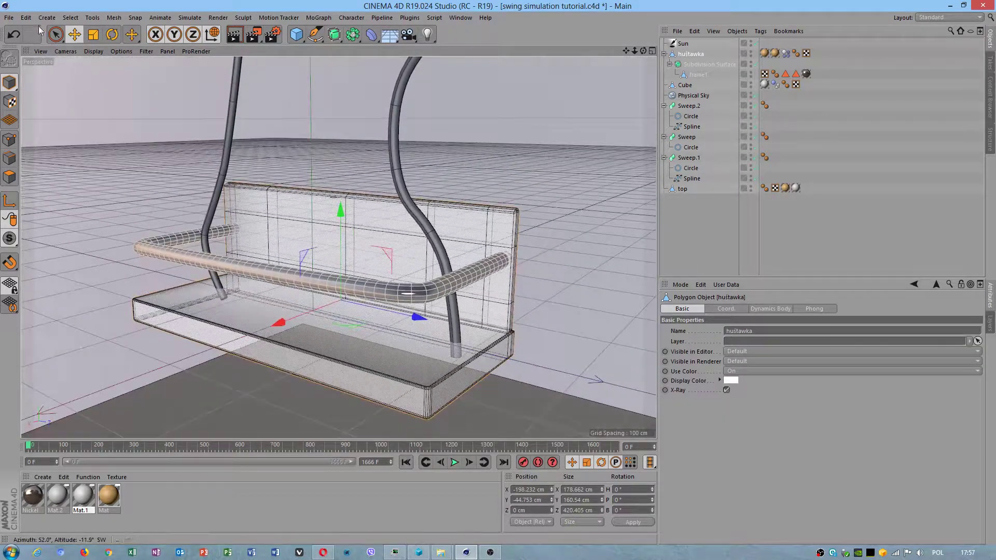
{"action": "left_click", "coordinate": [9, 18]}
{"action": "left_click", "coordinate": [23, 102]}
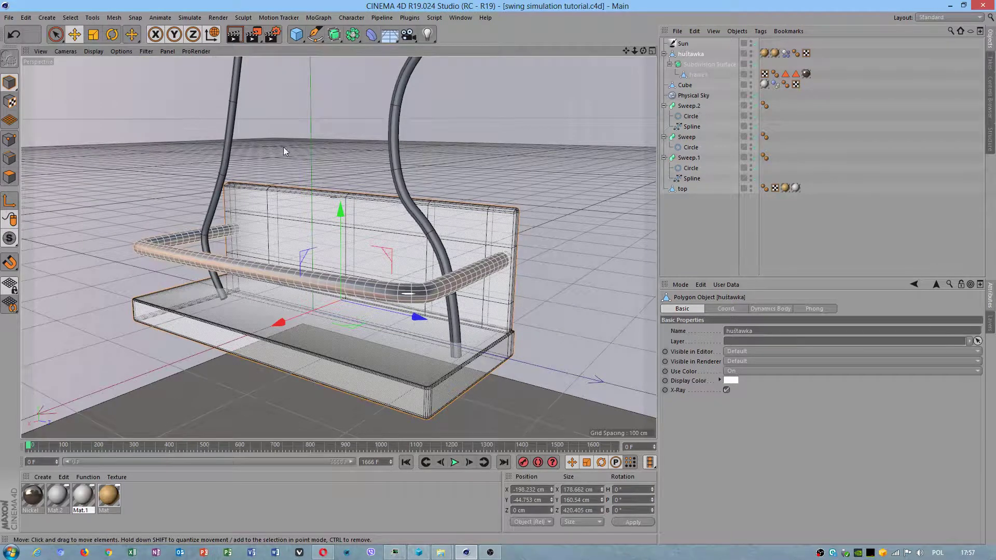
Step: Enable X-Ray on the canopy block (top) and examine where the two hanging rods enter it
{"action": "left_click", "coordinate": [396, 175]}
{"action": "left_click_drag", "start_coordinate": [401, 173], "coordinate": [471, 92], "text": "alt"}
{"action": "left_click", "coordinate": [350, 117]}
{"action": "left_click", "coordinate": [726, 390]}
{"action": "scroll", "coordinate": [355, 125], "scroll_direction": "up", "scroll_amount": 2}
{"action": "right_click_drag", "start_coordinate": [471, 93], "coordinate": [581, 99], "text": "alt"}
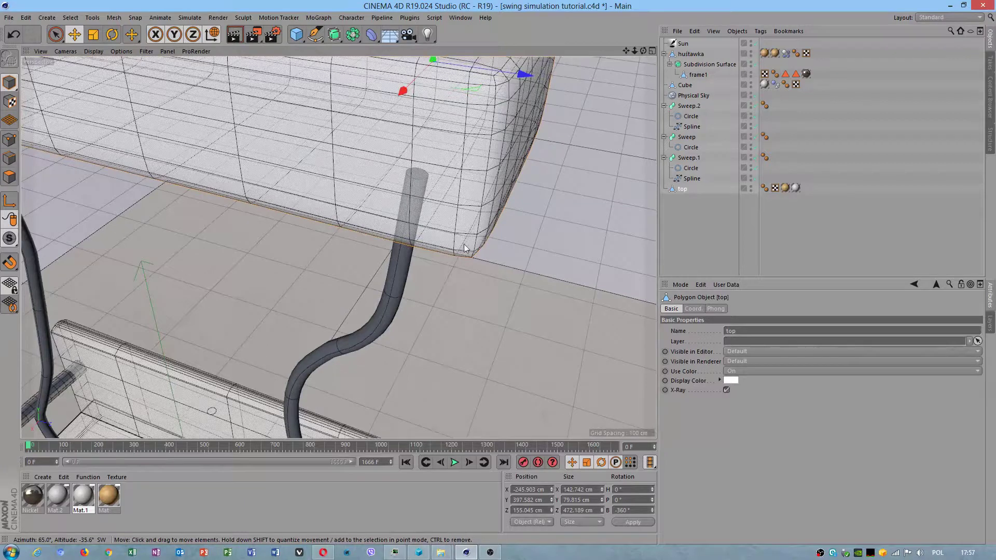
{"action": "left_click_drag", "start_coordinate": [463, 243], "coordinate": [464, 227], "text": "alt"}
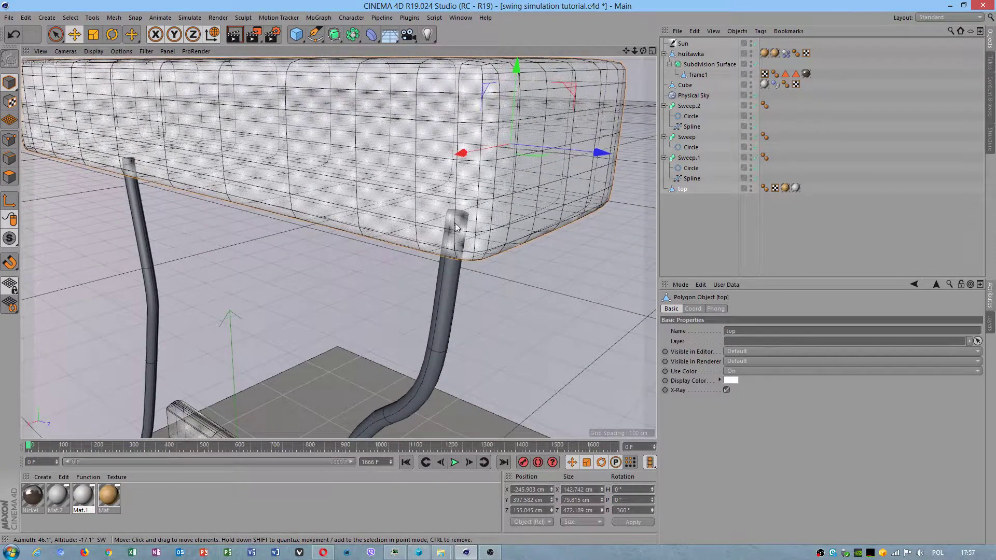
{"action": "mouse_move", "coordinate": [440, 315]}
{"action": "right_mouse_down", "text": "alt"}
{"action": "mouse_move", "coordinate": [421, 300]}
{"action": "mouse_move", "coordinate": [440, 316]}
{"action": "right_mouse_up", "text": "alt"}
{"action": "middle_click_drag", "start_coordinate": [439, 316], "coordinate": [424, 250], "text": "alt"}
{"action": "right_click_drag", "start_coordinate": [424, 250], "coordinate": [393, 253], "text": "alt"}
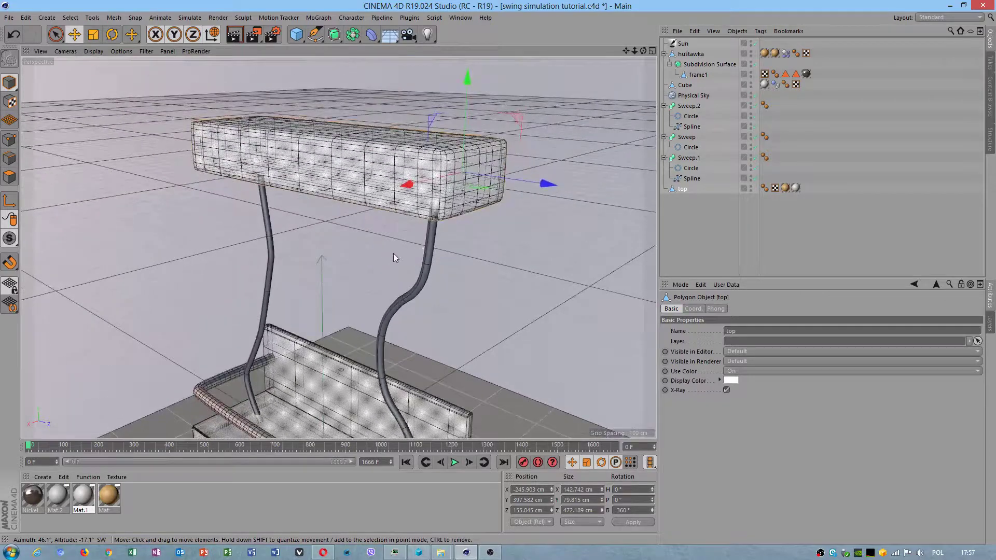
{"action": "left_click_drag", "start_coordinate": [393, 253], "coordinate": [428, 259], "text": "alt"}
Step: Switch to Point mode and select the Spline inside Sweep.2 to work with the rod's control points
{"action": "left_click", "coordinate": [415, 266]}
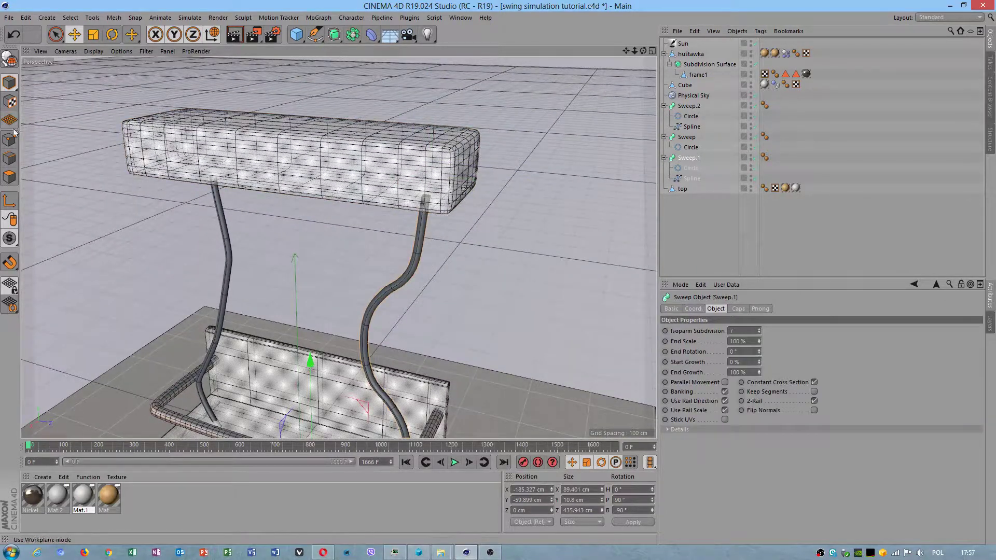
{"action": "left_click", "coordinate": [11, 158]}
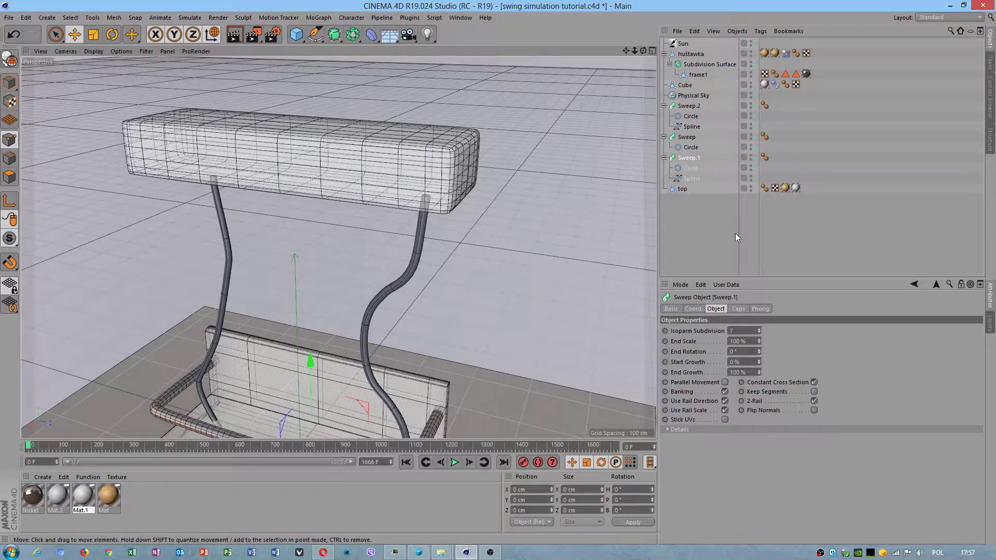
{"action": "left_click", "coordinate": [692, 126]}
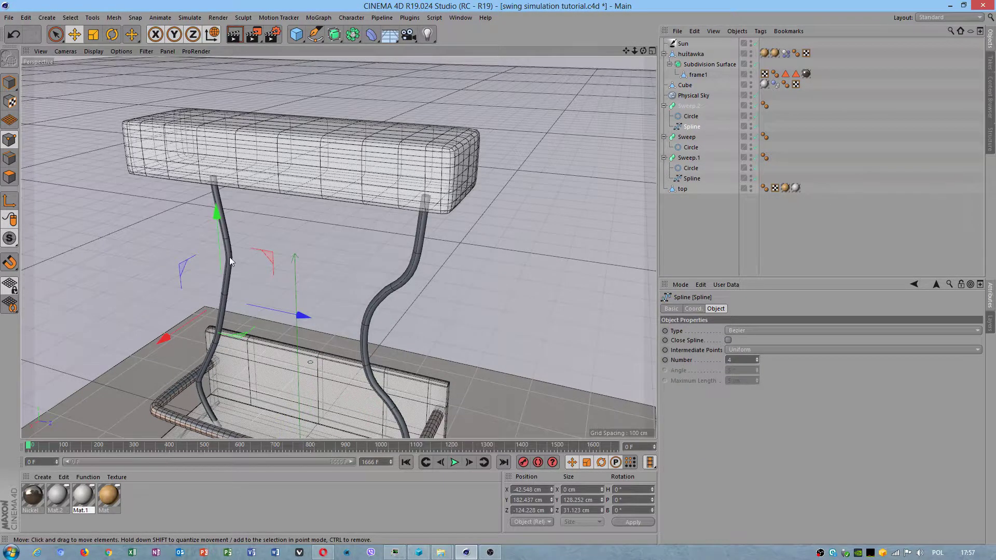
{"action": "left_click", "coordinate": [232, 229]}
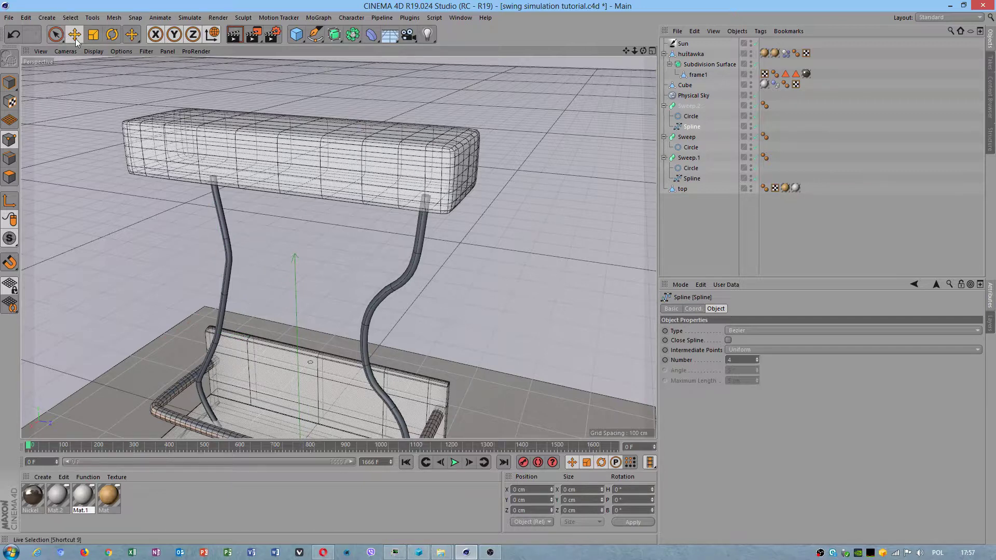
Step: Display the viewport as Lines and Wireframe to examine the points of the Sweep.2 rod's spline
{"action": "left_click_drag", "start_coordinate": [306, 277], "coordinate": [337, 242], "text": "alt"}
{"action": "middle_click_drag", "start_coordinate": [337, 242], "coordinate": [372, 149], "text": "alt"}
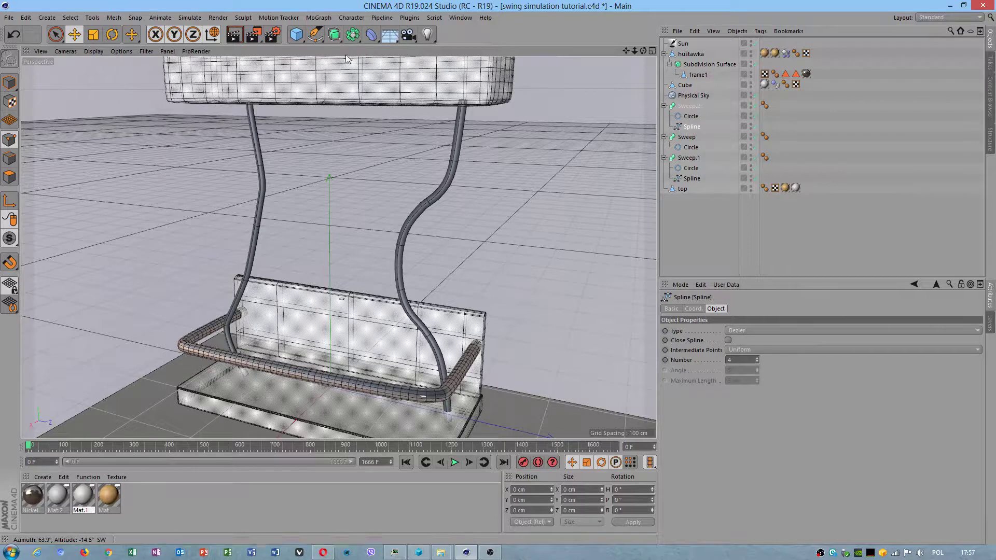
{"action": "left_click", "coordinate": [113, 51]}
{"action": "mouse_move", "coordinate": [99, 52]}
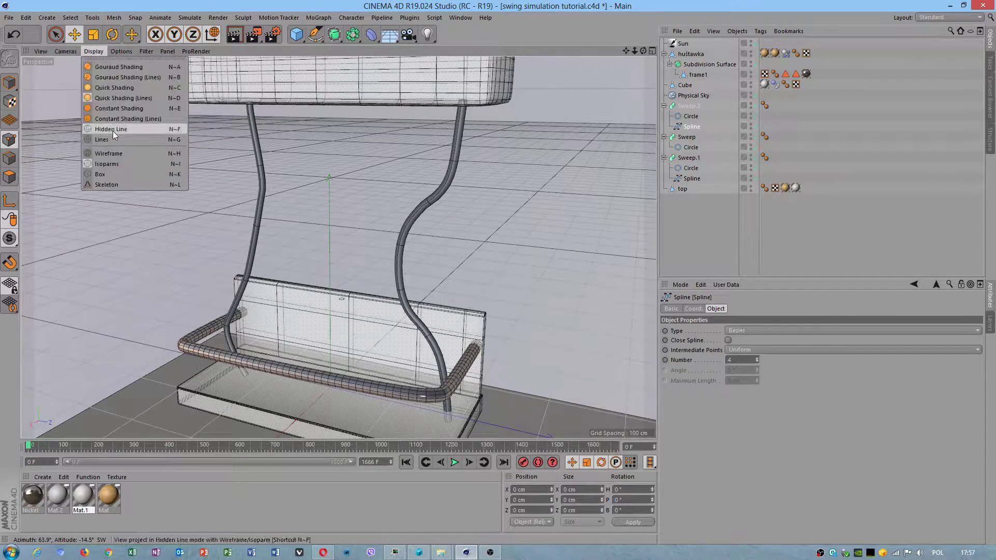
{"action": "left_click", "coordinate": [110, 142]}
{"action": "left_click_drag", "start_coordinate": [254, 226], "coordinate": [139, 70], "text": "alt"}
{"action": "left_click", "coordinate": [95, 51]}
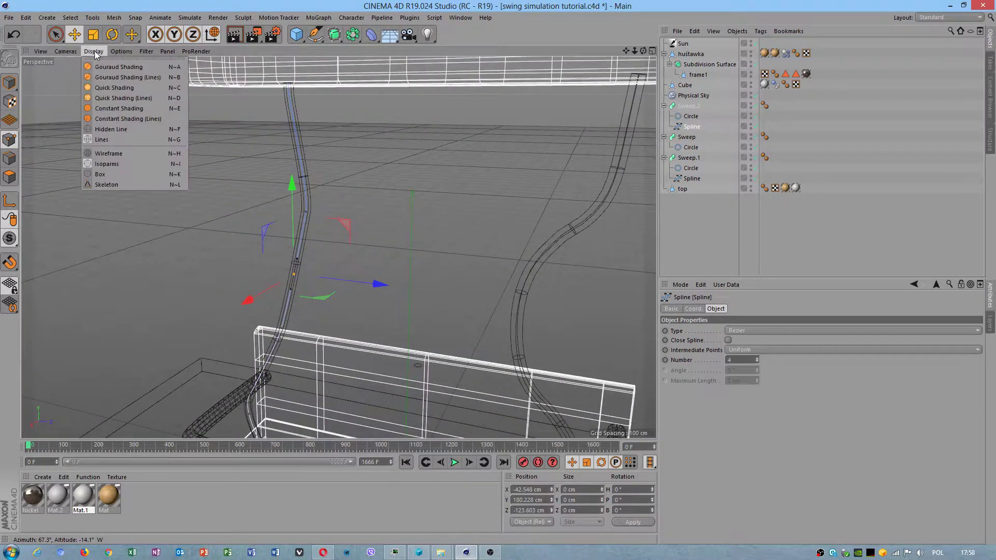
{"action": "left_click", "coordinate": [108, 157]}
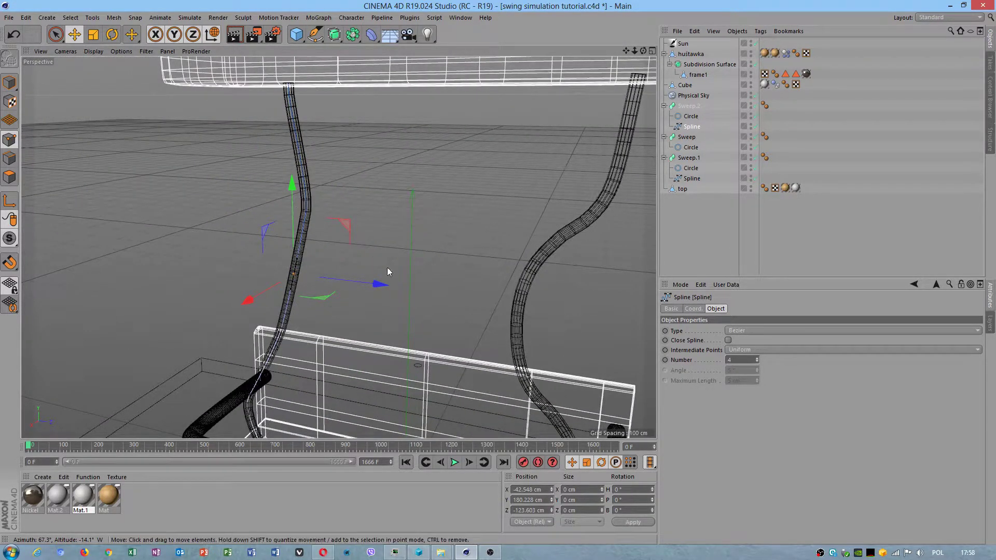
{"action": "left_click_drag", "start_coordinate": [338, 246], "coordinate": [211, 237], "text": "alt"}
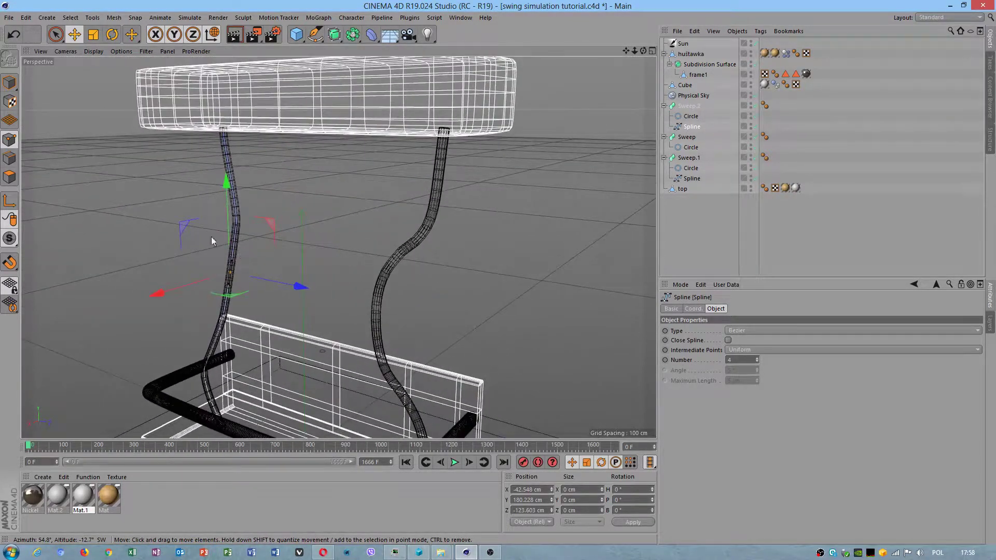
Step: Compare Gouraud Shading (Lines) on the swing model and set the viewport display to Quick Shading (Lines)
{"action": "left_click", "coordinate": [93, 51]}
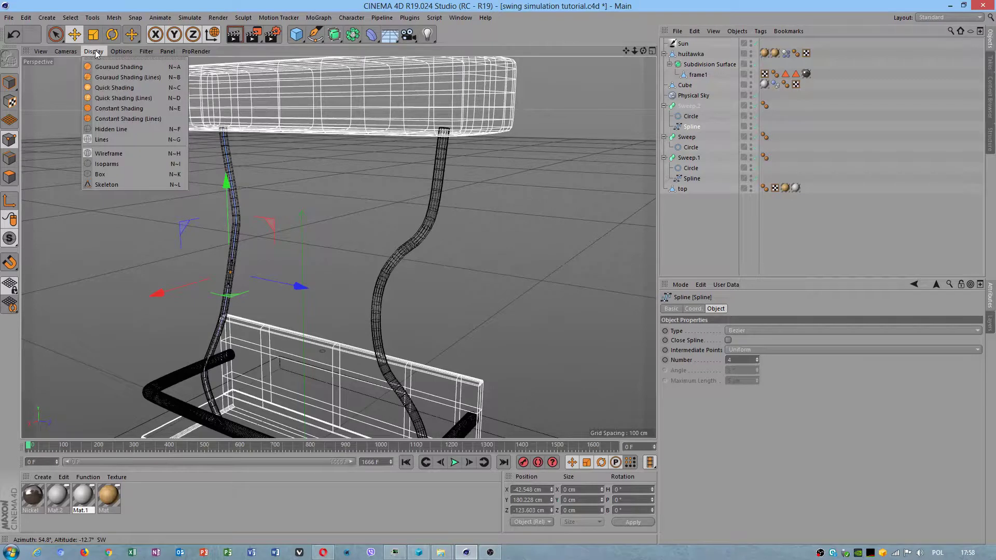
{"action": "left_click", "coordinate": [116, 101]}
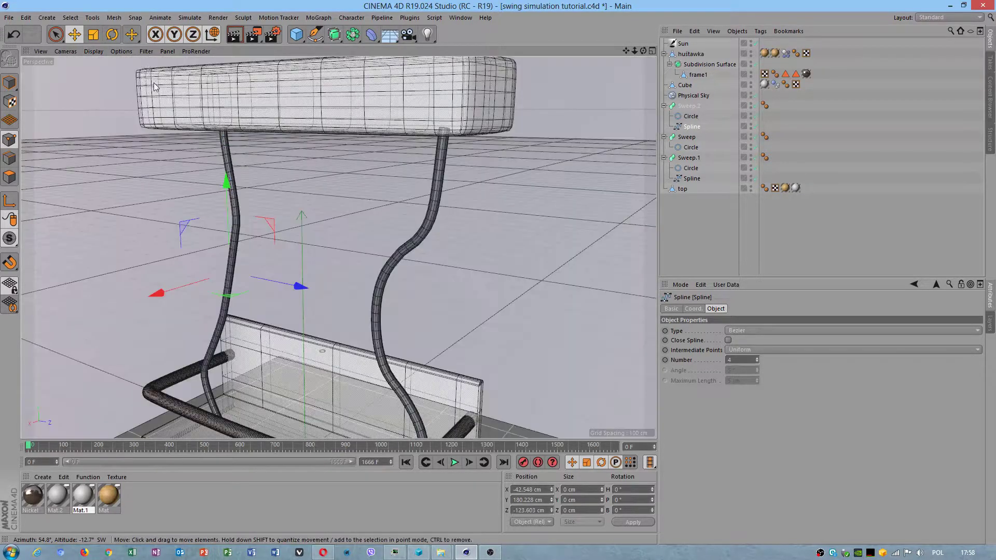
{"action": "left_click", "coordinate": [96, 52]}
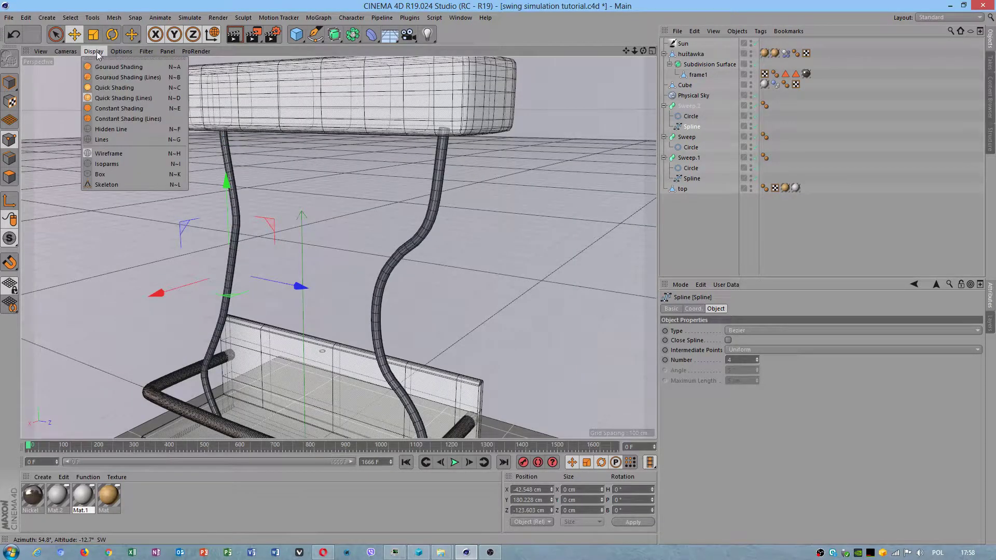
{"action": "left_click", "coordinate": [110, 79]}
{"action": "scroll", "coordinate": [310, 195], "scroll_direction": "down", "scroll_amount": 6}
{"action": "scroll", "coordinate": [326, 197], "scroll_direction": "up", "scroll_amount": 5}
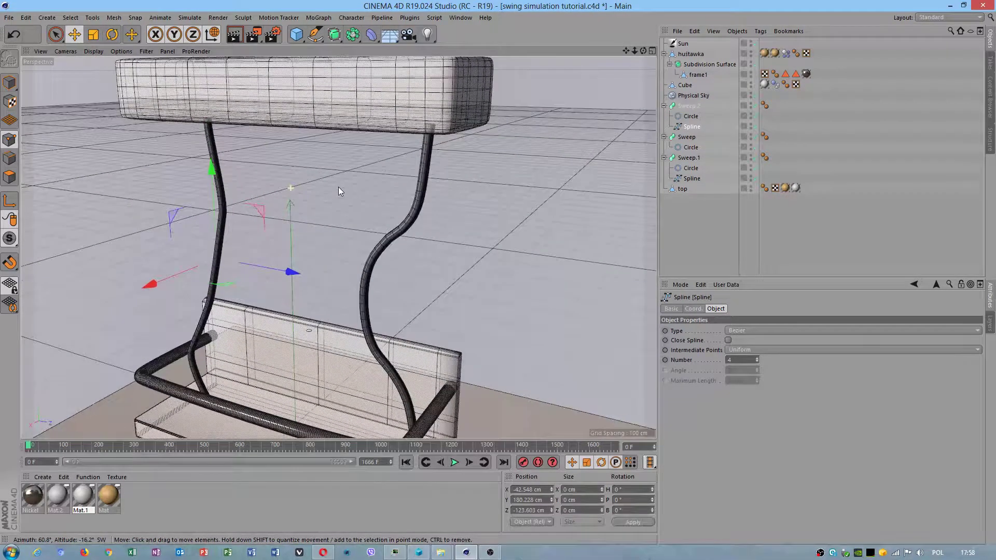
{"action": "left_click", "coordinate": [94, 52]}
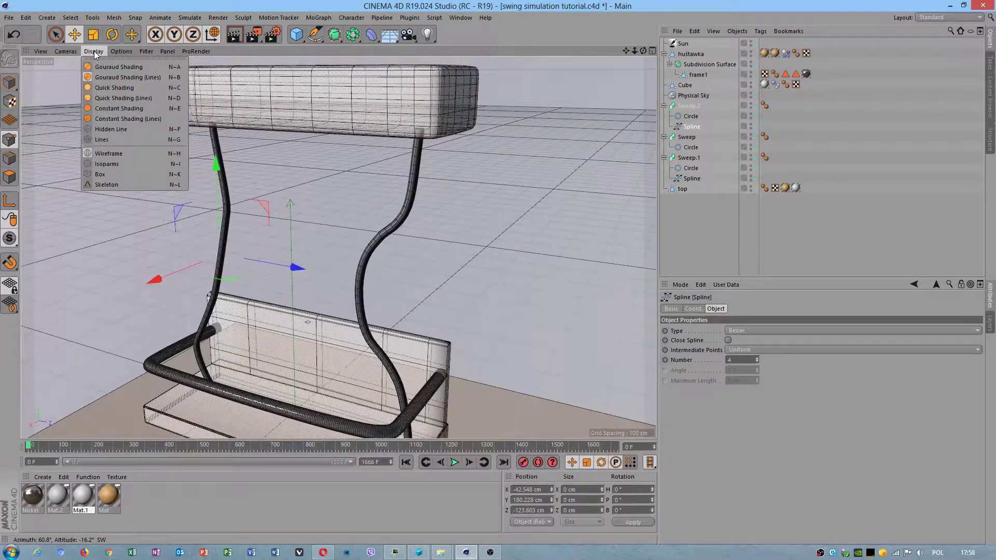
{"action": "left_click", "coordinate": [124, 101]}
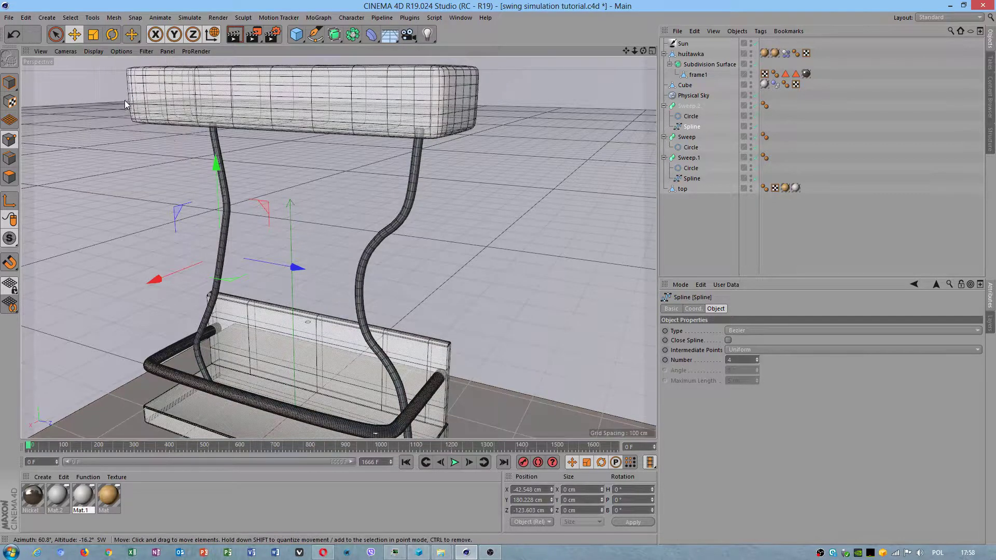
Step: In Model mode, add a Spline Dynamics tag to the Spline inside Sweep.2 and review the tag's properties
{"action": "scroll", "coordinate": [265, 186], "scroll_direction": "down", "scroll_amount": 6}
{"action": "mouse_move", "coordinate": [265, 193]}
{"action": "left_mouse_down", "text": "alt"}
{"action": "mouse_move", "coordinate": [266, 169]}
{"action": "mouse_move", "coordinate": [297, 180]}
{"action": "mouse_move", "coordinate": [307, 162]}
{"action": "mouse_move", "coordinate": [318, 169]}
{"action": "mouse_move", "coordinate": [326, 148]}
{"action": "left_mouse_up", "text": "alt"}
{"action": "scroll", "coordinate": [265, 169], "scroll_direction": "up", "scroll_amount": 3}
{"action": "left_click", "coordinate": [10, 83]}
{"action": "scroll", "coordinate": [237, 171], "scroll_direction": "up", "scroll_amount": 3}
{"action": "scroll", "coordinate": [311, 142], "scroll_direction": "down", "scroll_amount": 3}
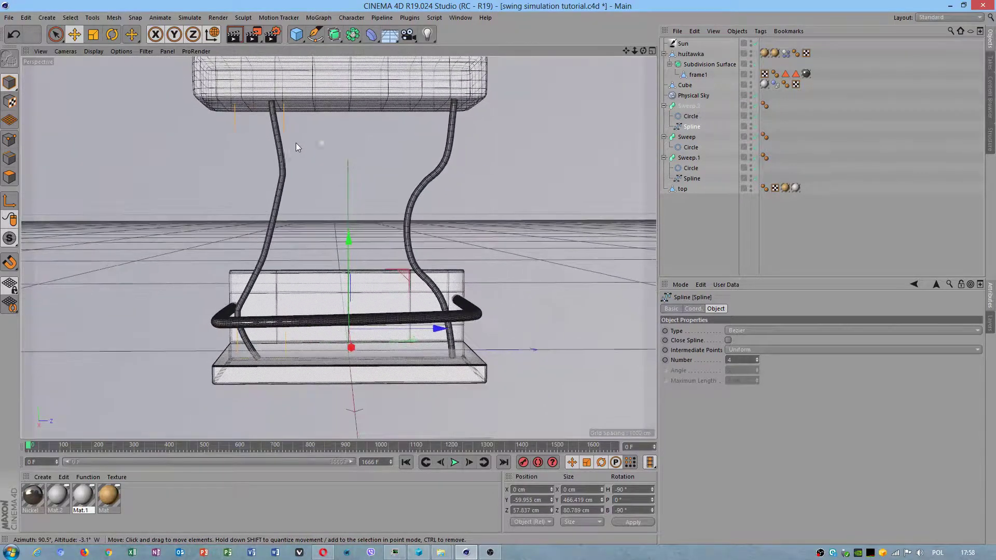
{"action": "right_click", "coordinate": [288, 155]}
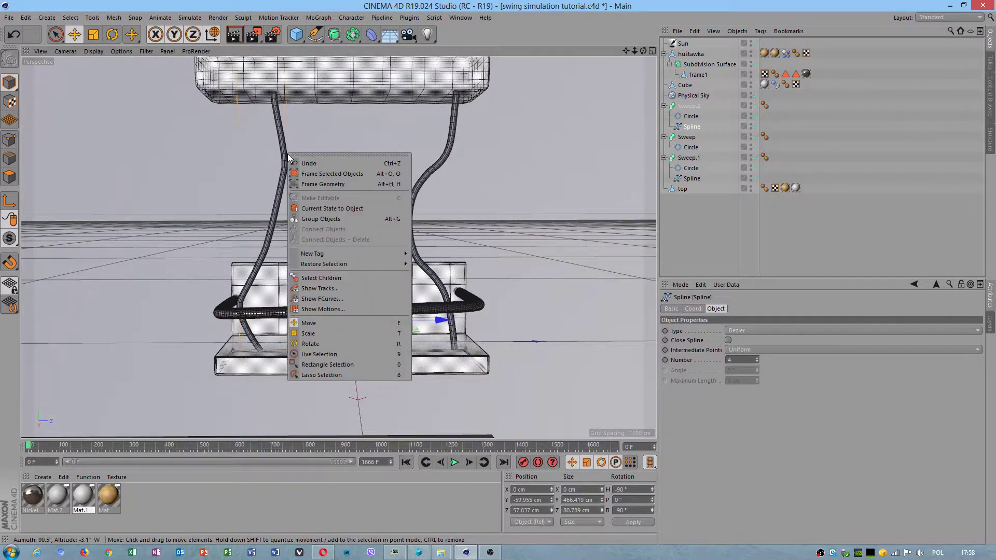
{"action": "mouse_move", "coordinate": [308, 255]}
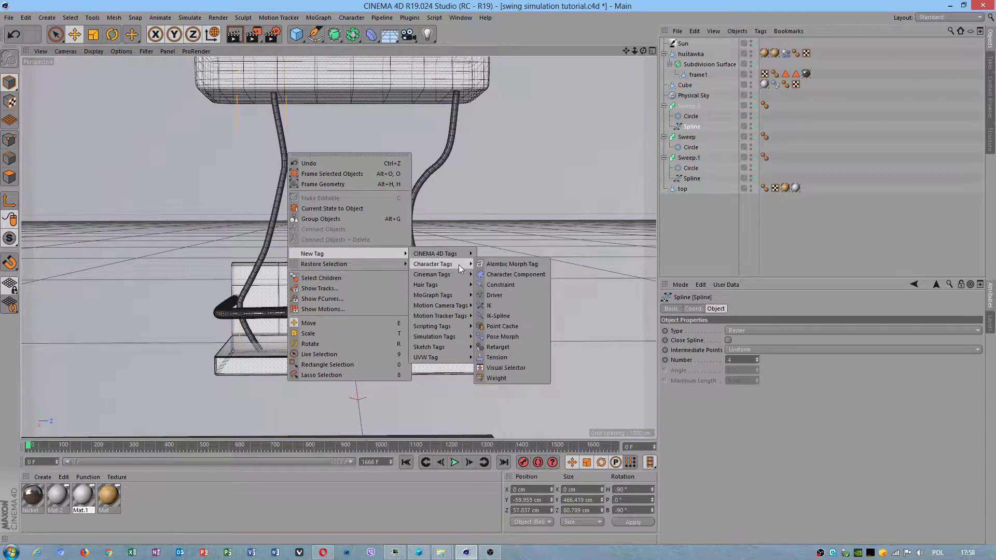
{"action": "mouse_move", "coordinate": [451, 285]}
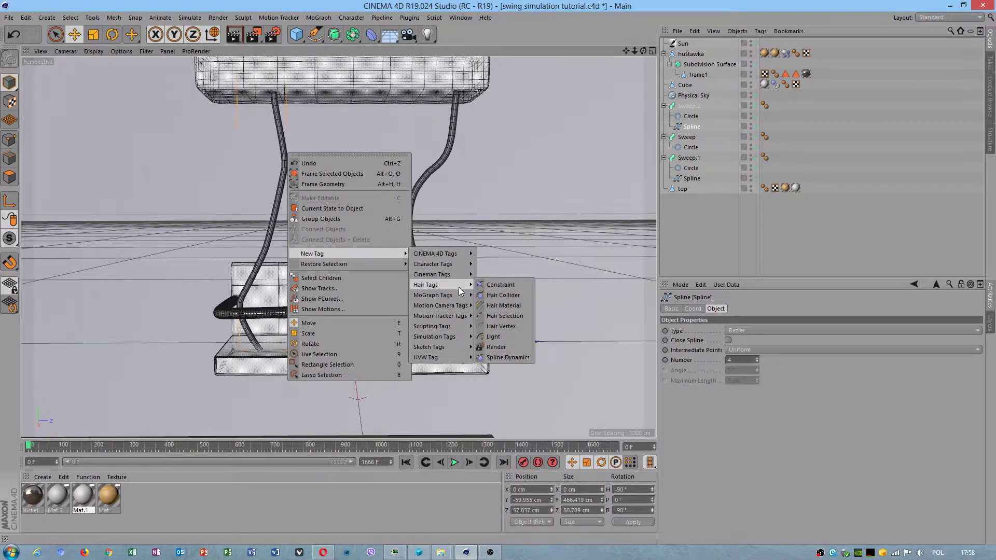
{"action": "left_click", "coordinate": [506, 357]}
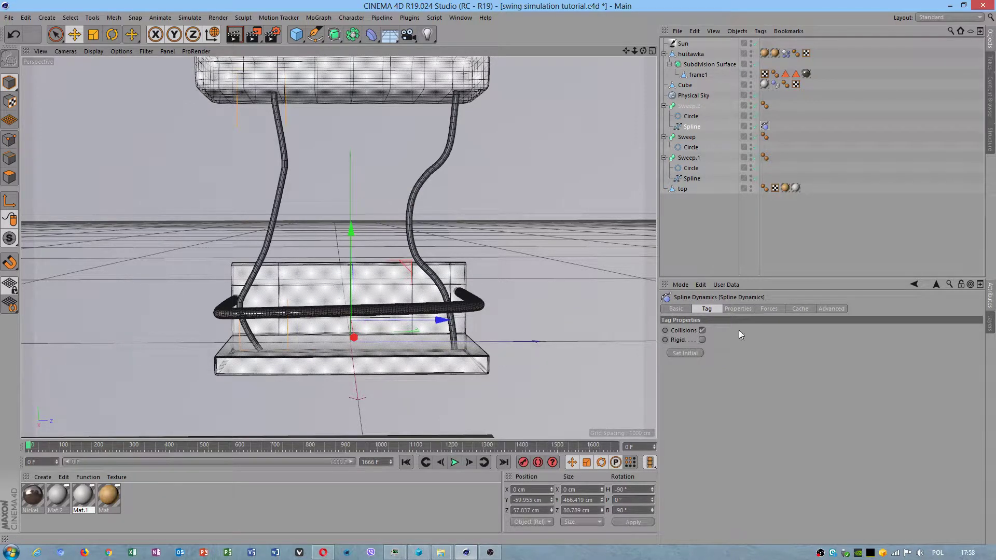
{"action": "left_click", "coordinate": [732, 310]}
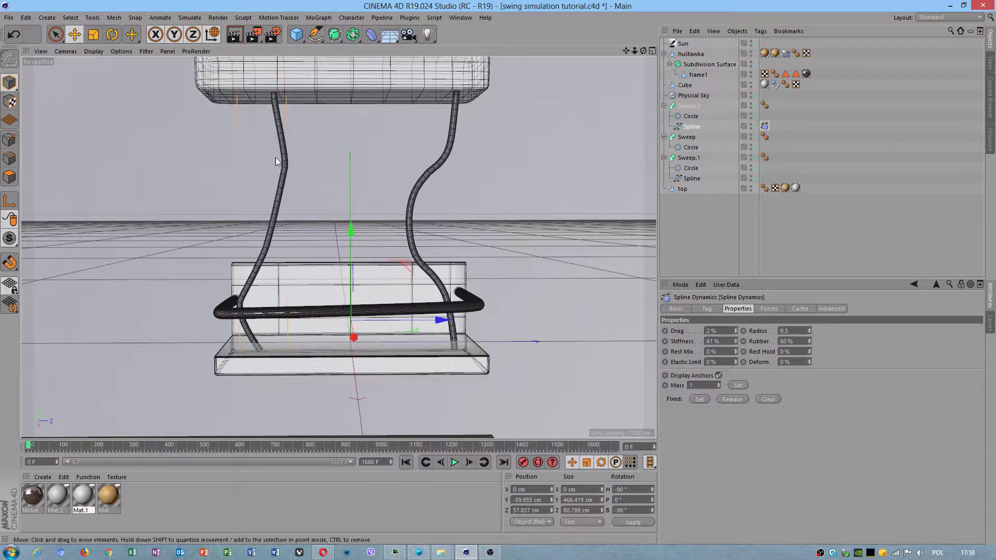
Step: Add a hair Constraint tag to the Sweep.2 rod
{"action": "left_click_drag", "start_coordinate": [283, 160], "coordinate": [290, 200], "text": "alt"}
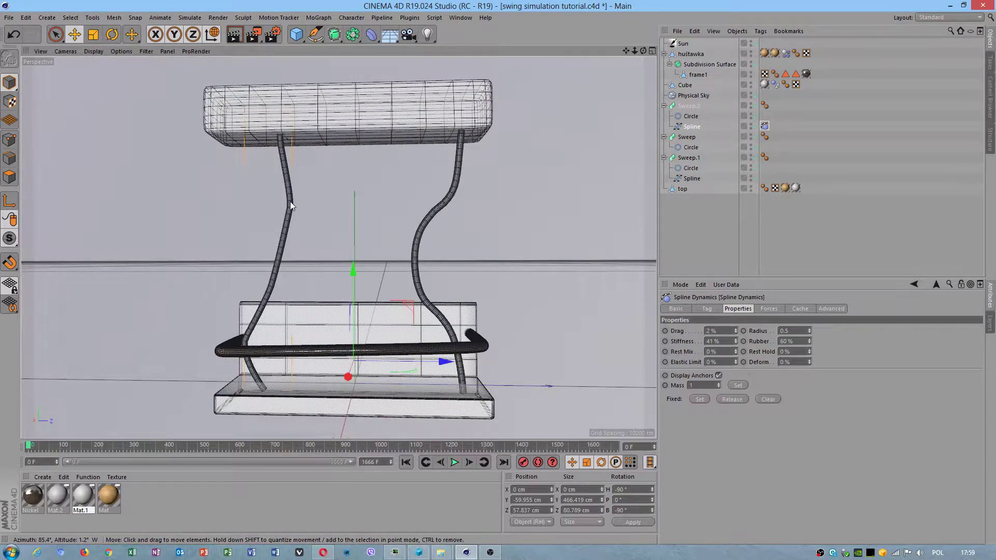
{"action": "left_click", "coordinate": [291, 207]}
{"action": "right_click", "coordinate": [290, 207]}
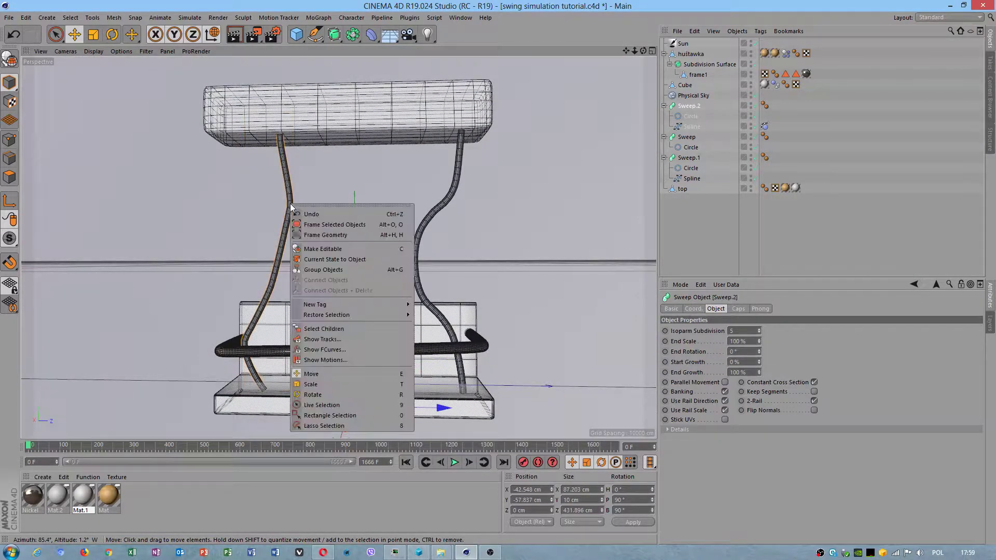
{"action": "mouse_move", "coordinate": [373, 305]}
{"action": "mouse_move", "coordinate": [469, 346]}
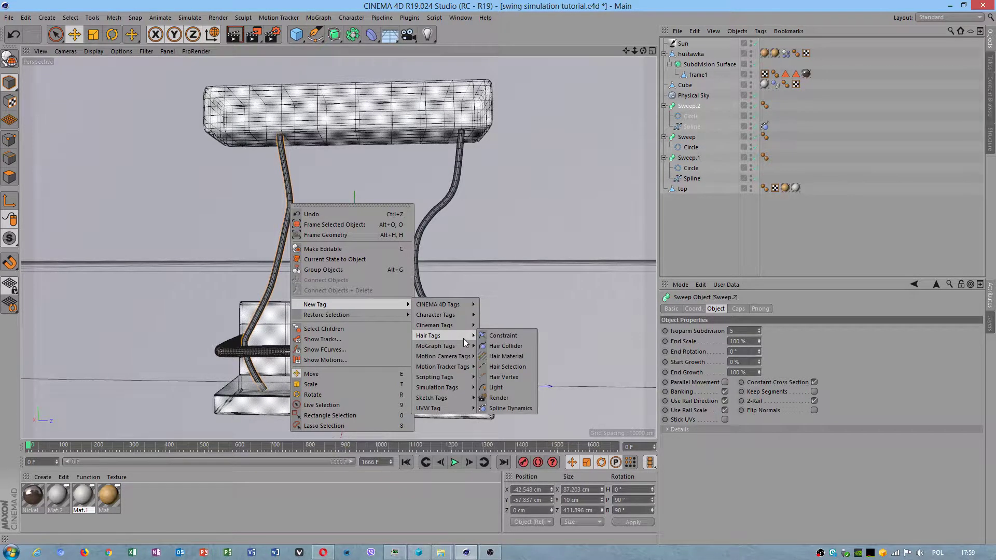
{"action": "left_click", "coordinate": [514, 336]}
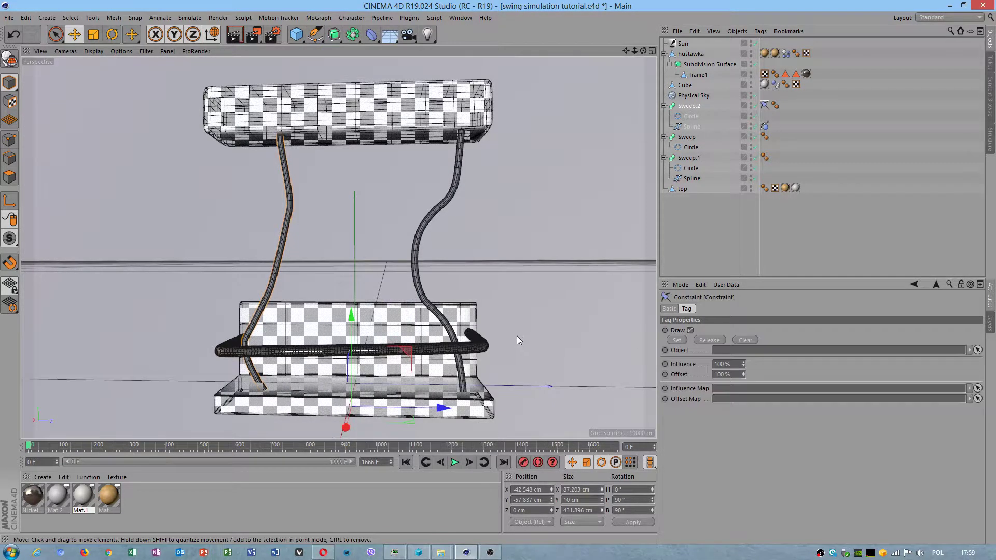
Step: Rename the seat object hustawka as swing and save the scene file
{"action": "left_click", "coordinate": [418, 113]}
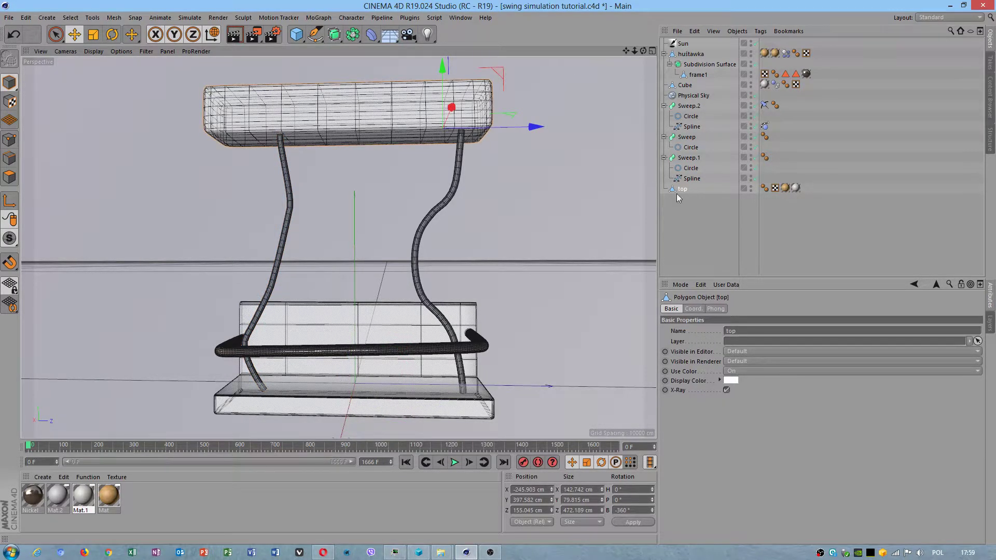
{"action": "left_click", "coordinate": [406, 396]}
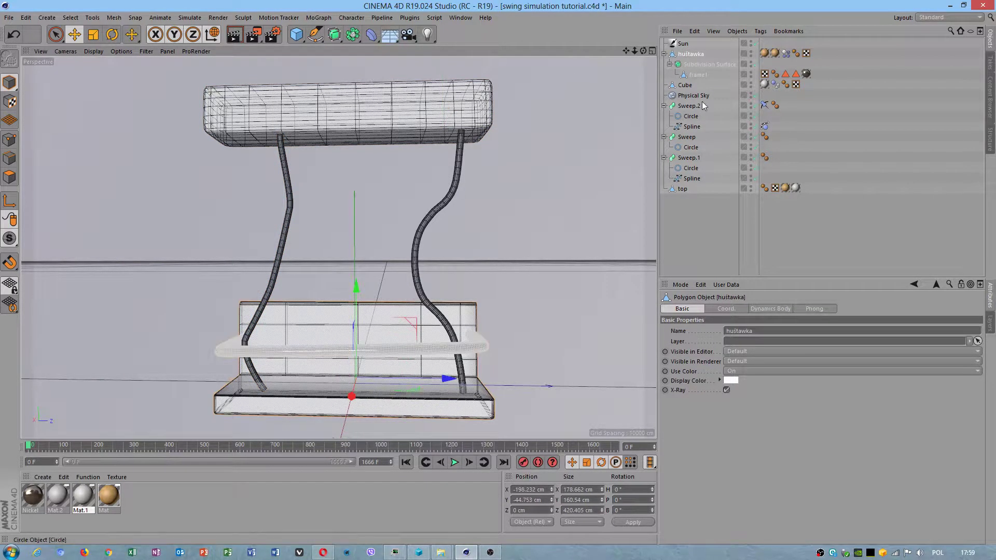
{"action": "double_click", "coordinate": [693, 54]}
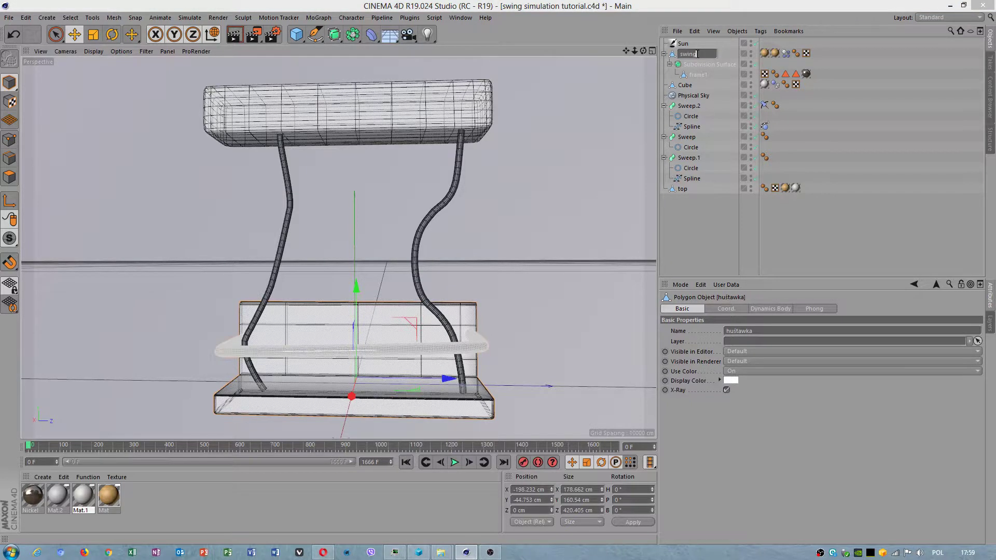
{"action": "key", "text": "Return"}
{"action": "left_click", "coordinate": [9, 17]}
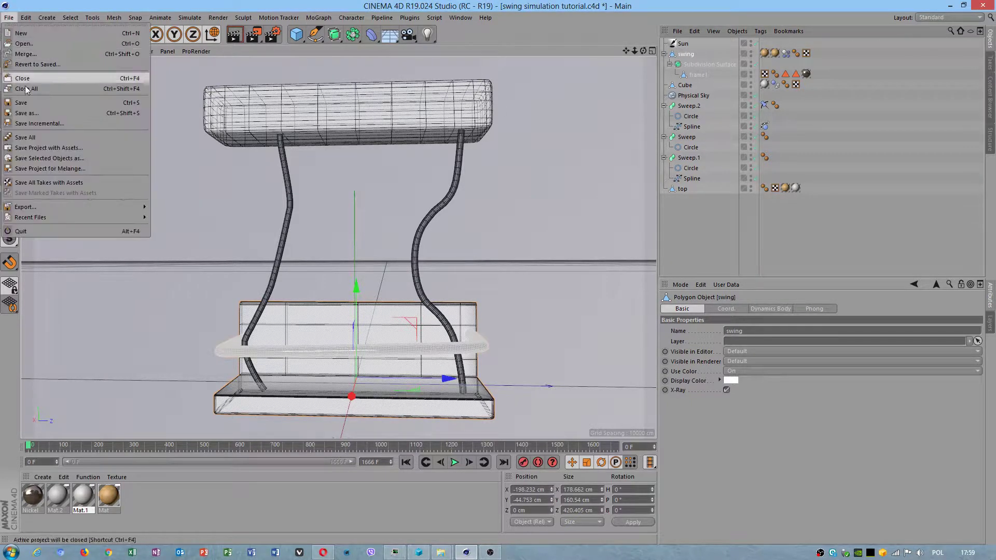
{"action": "left_click", "coordinate": [29, 103]}
Step: Assign the top canopy block as the object of the Sweep.2 rod's Constraint tag and switch to Point mode
{"action": "left_click", "coordinate": [289, 175]}
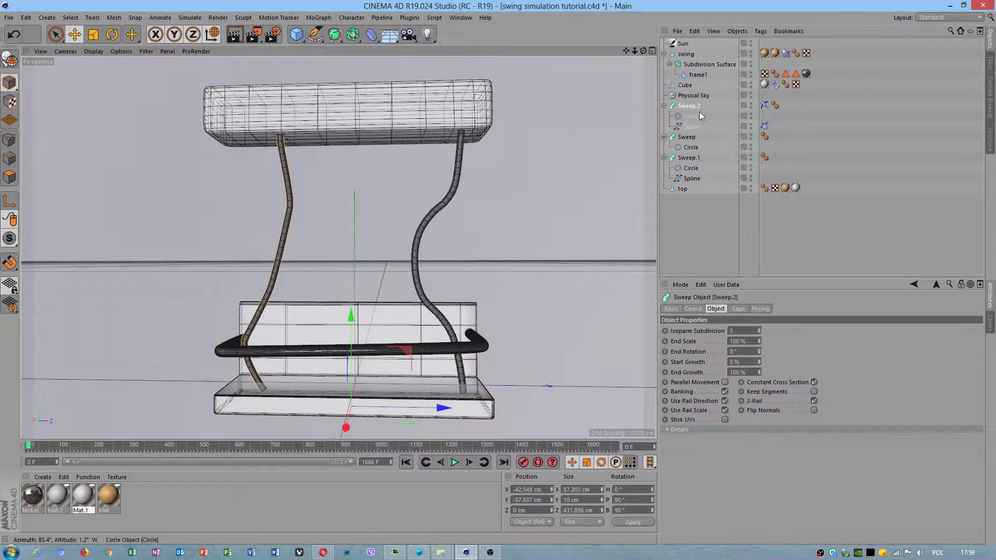
{"action": "left_click", "coordinate": [765, 106]}
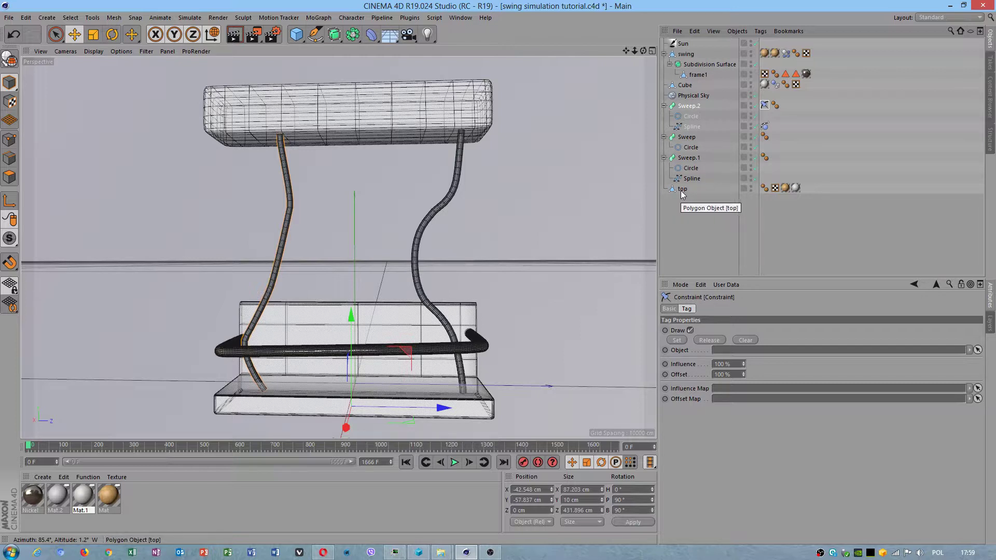
{"action": "left_click_drag", "start_coordinate": [679, 189], "coordinate": [744, 355]}
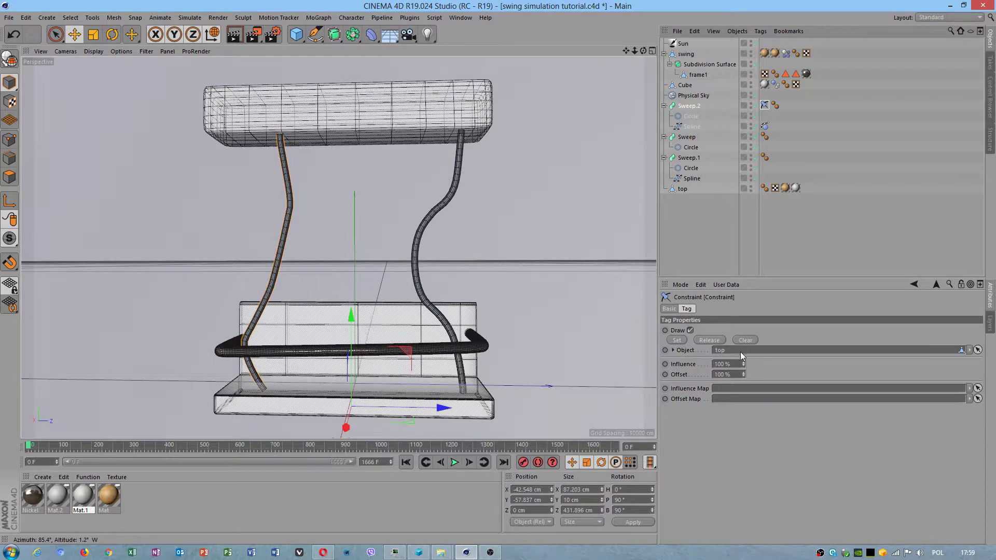
{"action": "left_click", "coordinate": [9, 139]}
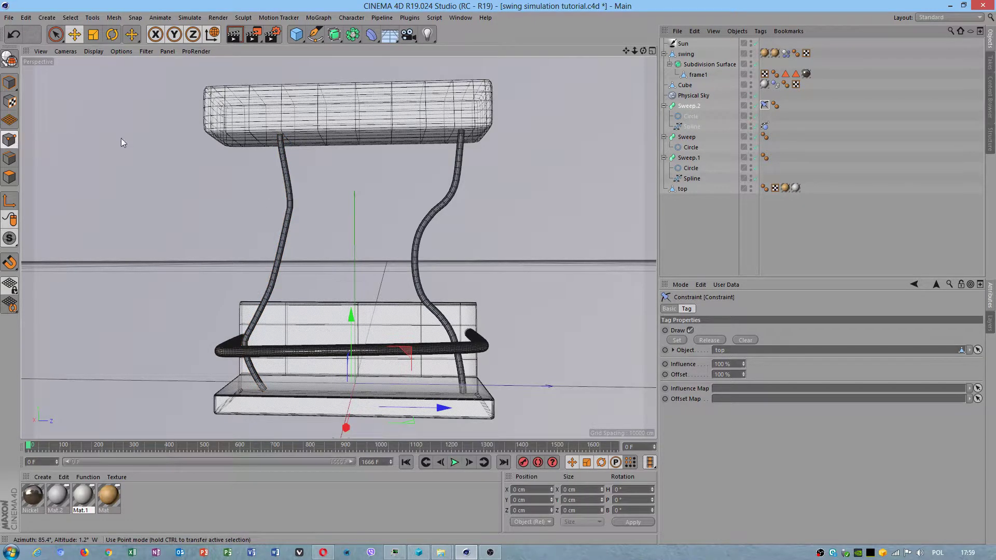
{"action": "left_click", "coordinate": [278, 134]}
{"action": "left_click_drag", "start_coordinate": [281, 134], "coordinate": [293, 167]}
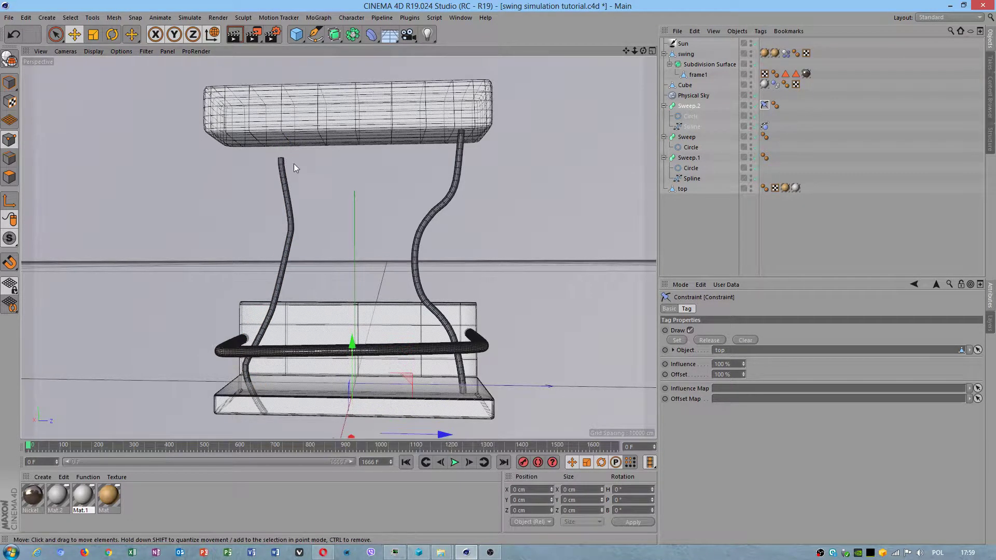
{"action": "key", "text": "ctrl+z"}
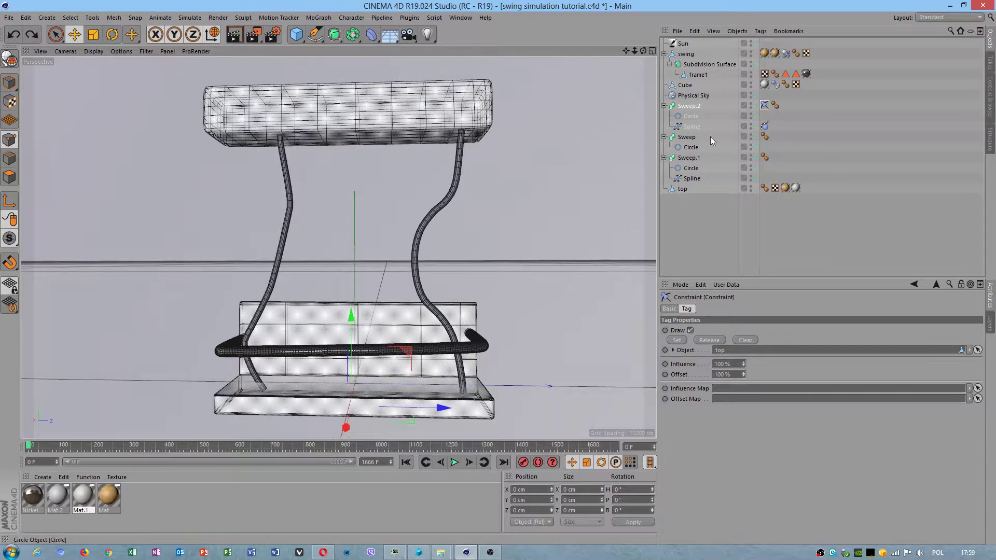
Step: Move the Constraint tag from Sweep.2 onto its Spline and set the constraint on the spline's upper end point
{"action": "left_click", "coordinate": [692, 126]}
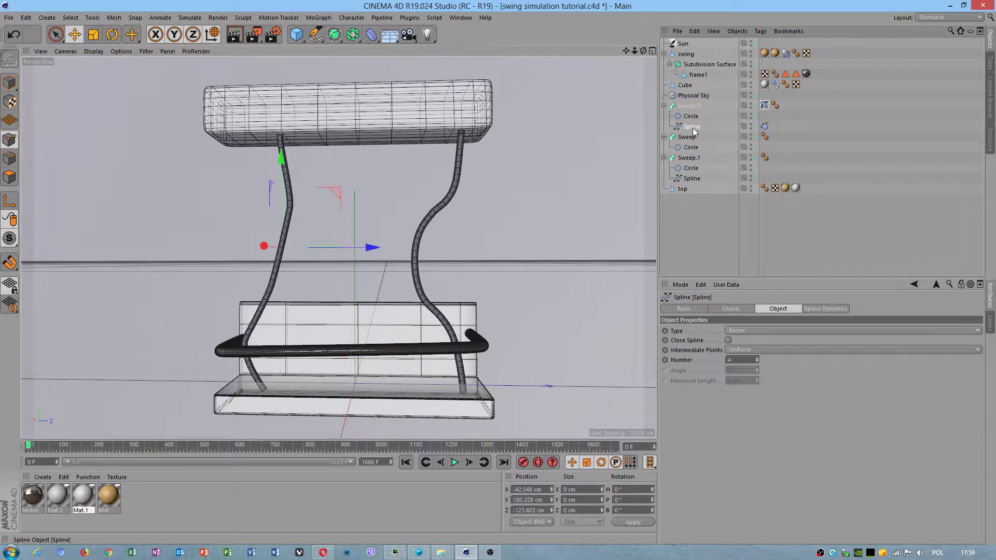
{"action": "left_click", "coordinate": [284, 135]}
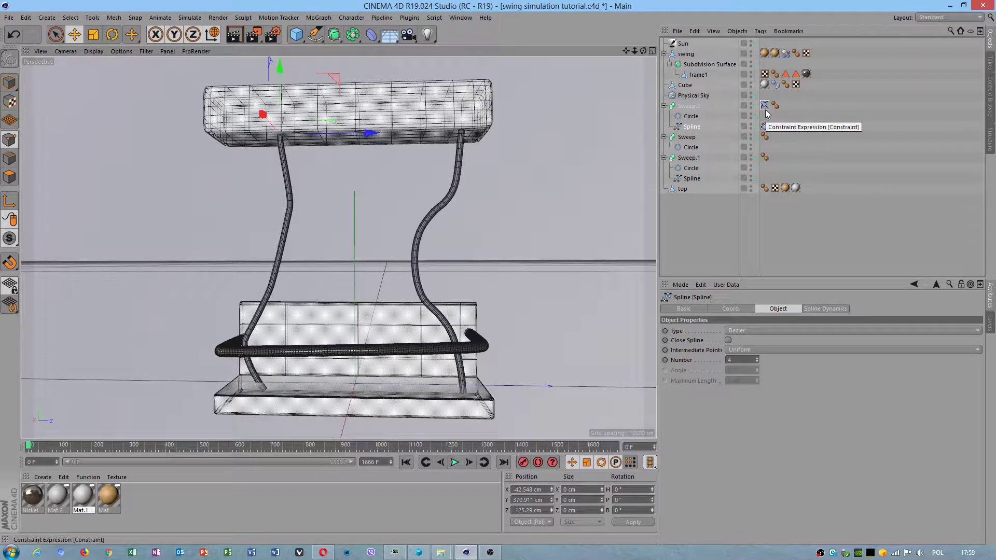
{"action": "left_click_drag", "start_coordinate": [764, 105], "coordinate": [765, 126]}
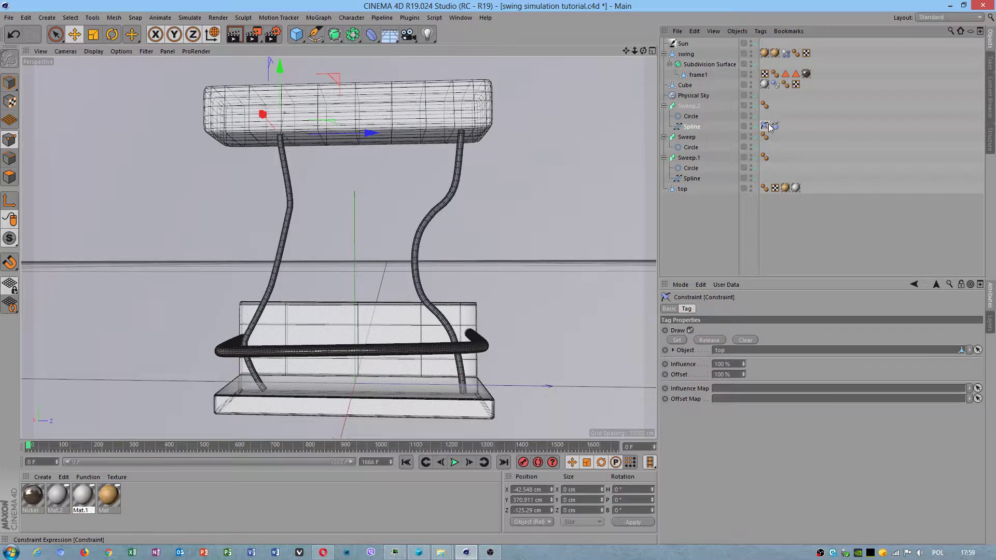
{"action": "left_click", "coordinate": [677, 340]}
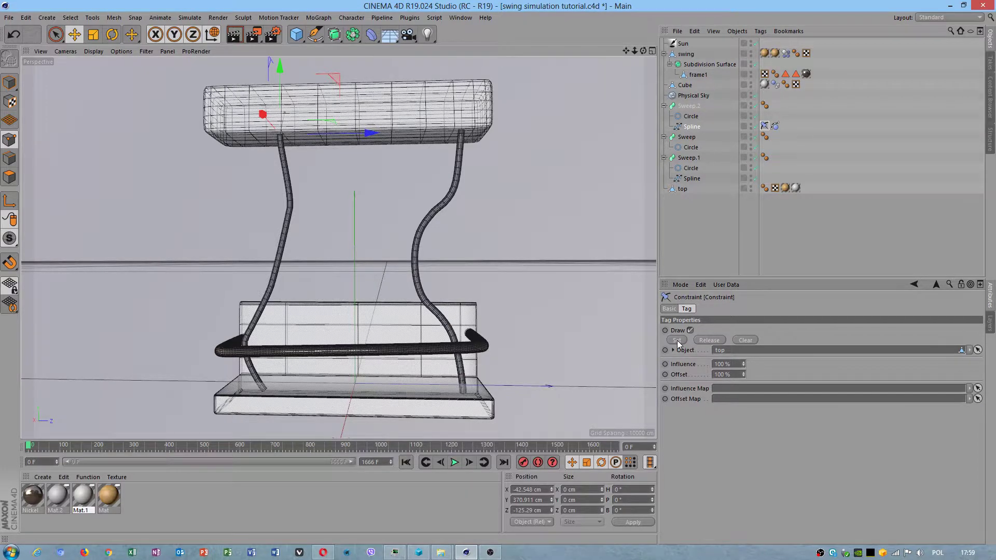
Step: Preview the simulation to check the rod's attachment to the canopy, and return to the first frame
{"action": "mouse_move", "coordinate": [400, 228]}
{"action": "left_mouse_down", "text": "alt"}
{"action": "mouse_move", "coordinate": [321, 167]}
{"action": "mouse_move", "coordinate": [333, 187]}
{"action": "mouse_move", "coordinate": [328, 164]}
{"action": "mouse_move", "coordinate": [343, 167]}
{"action": "mouse_move", "coordinate": [415, 223]}
{"action": "left_mouse_up", "text": "alt"}
{"action": "left_click", "coordinate": [454, 462]}
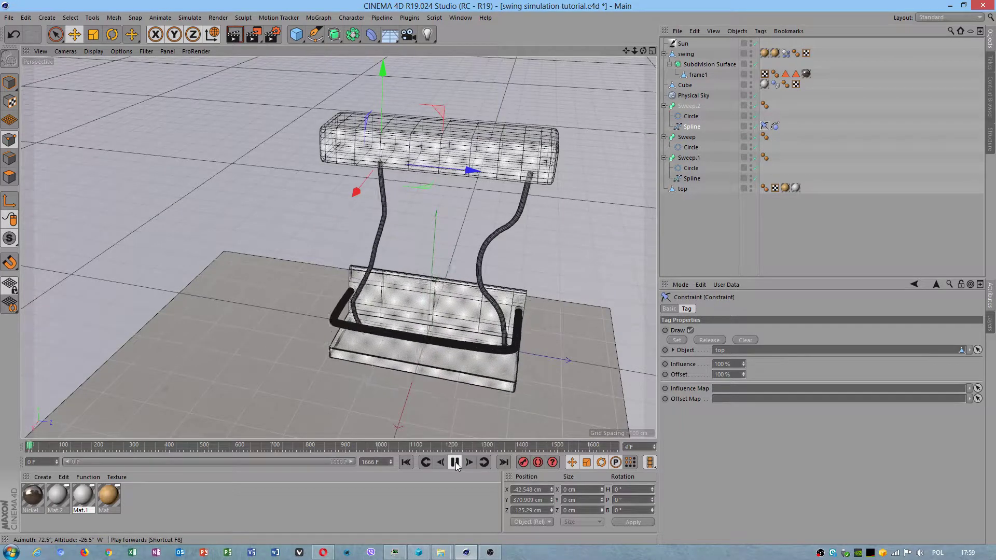
{"action": "left_click", "coordinate": [455, 462]}
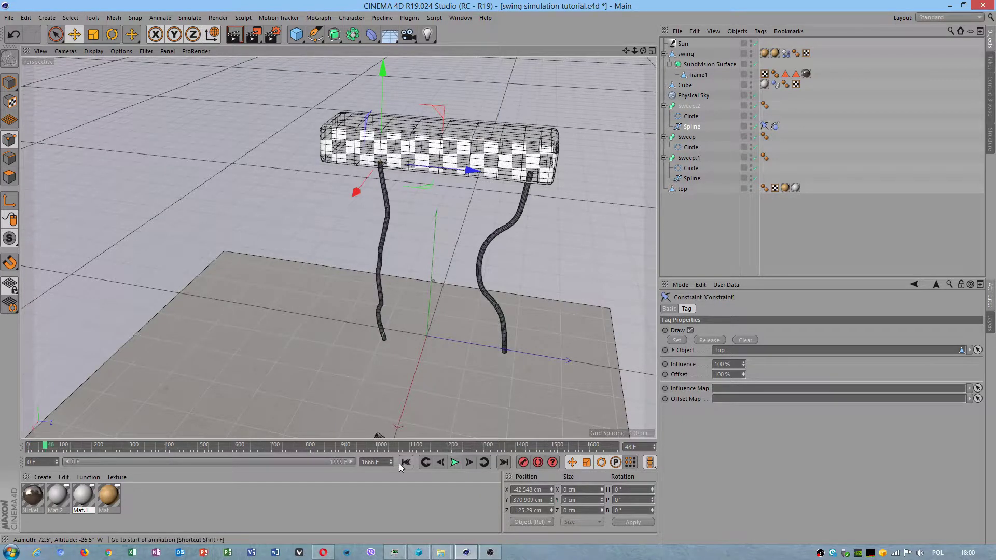
{"action": "left_click", "coordinate": [403, 462]}
{"action": "left_click_drag", "start_coordinate": [338, 246], "coordinate": [354, 200], "text": "alt"}
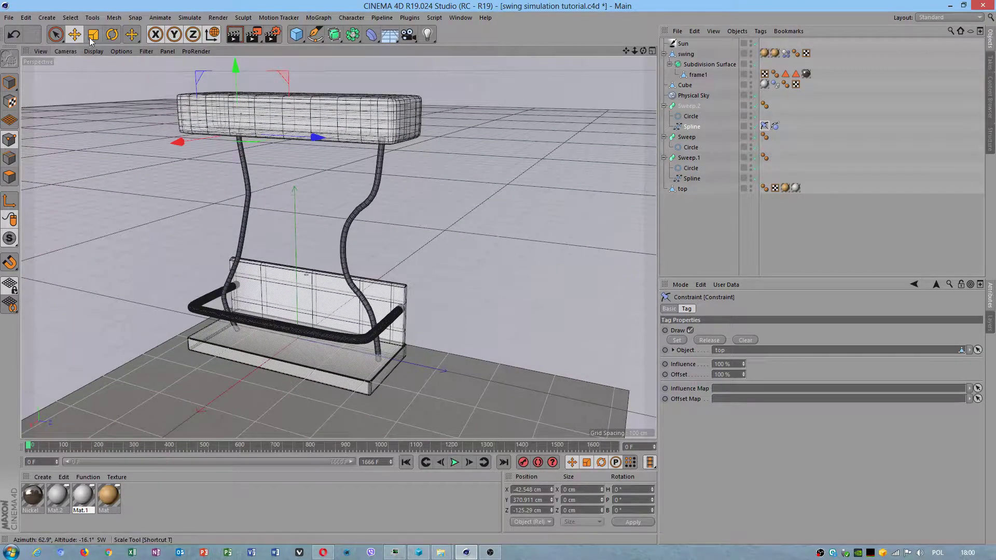
Step: In Model mode, add a second hair Constraint tag to the Spline inside Sweep.2
{"action": "left_click", "coordinate": [9, 84]}
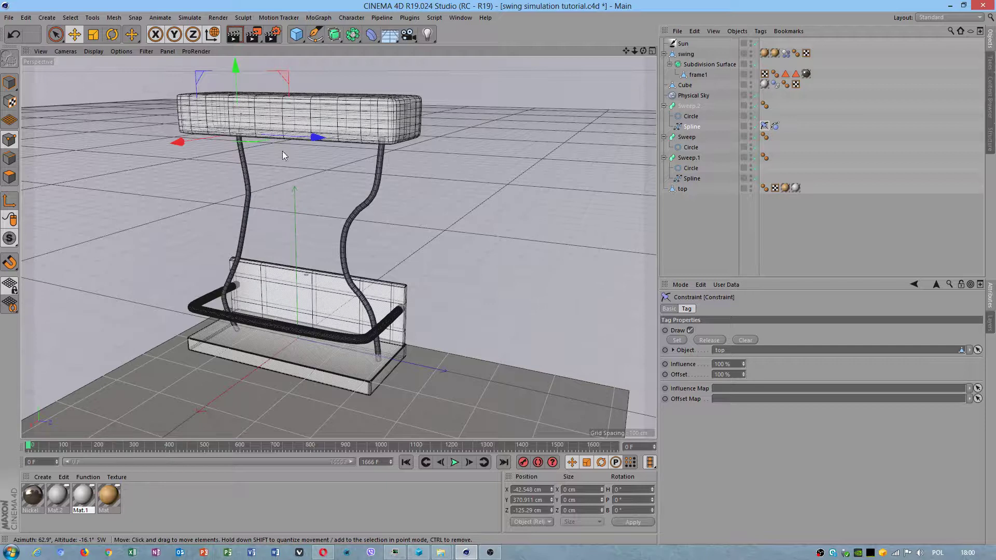
{"action": "left_click", "coordinate": [468, 218]}
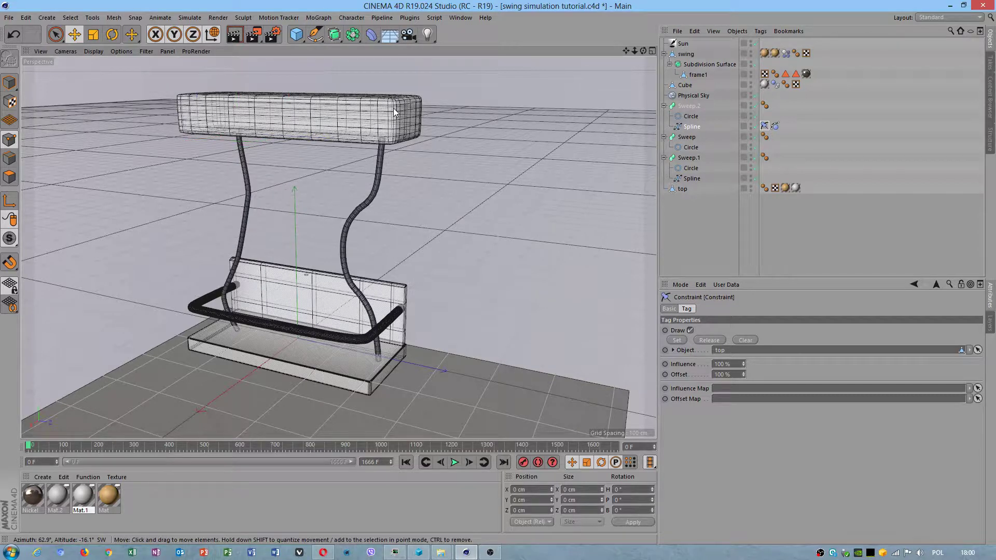
{"action": "left_click", "coordinate": [247, 173]}
{"action": "right_click", "coordinate": [274, 173]}
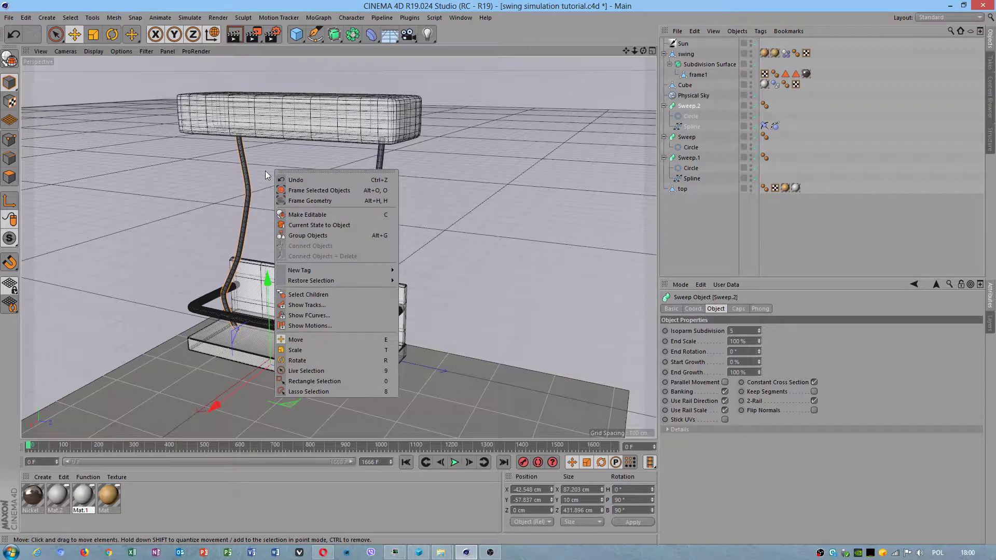
{"action": "left_click", "coordinate": [700, 127]}
{"action": "left_click", "coordinate": [692, 127]}
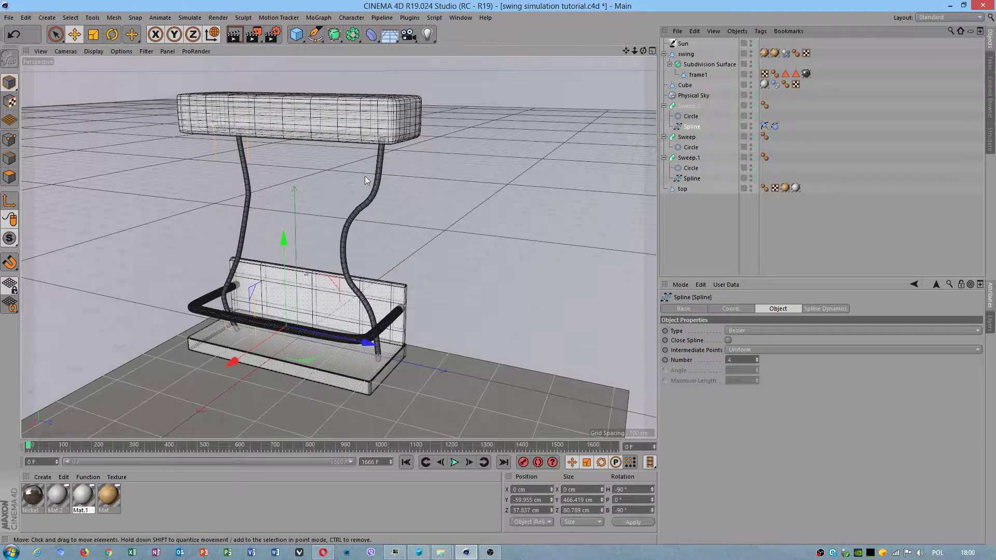
{"action": "right_click", "coordinate": [305, 182]}
{"action": "mouse_move", "coordinate": [352, 281]}
{"action": "mouse_move", "coordinate": [451, 282]}
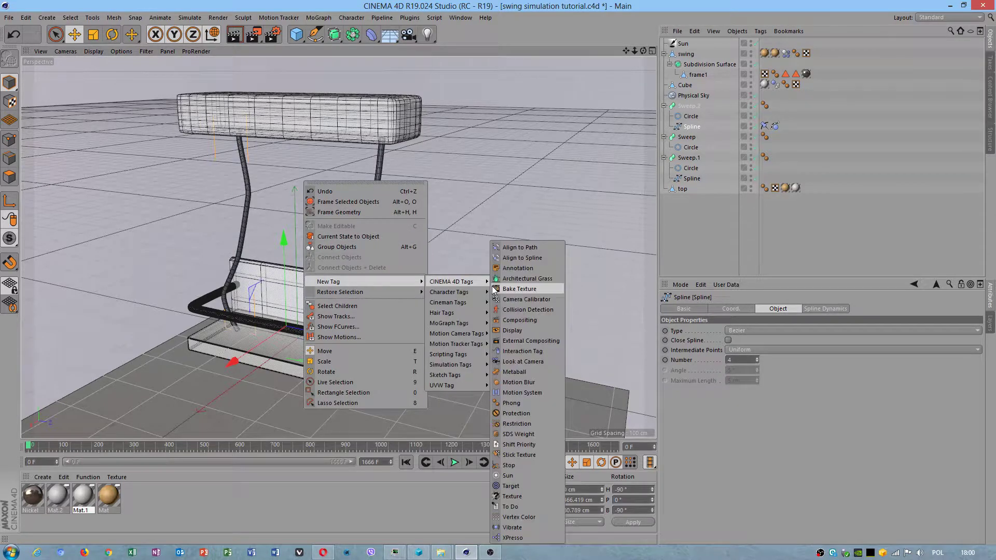
{"action": "mouse_move", "coordinate": [475, 317]}
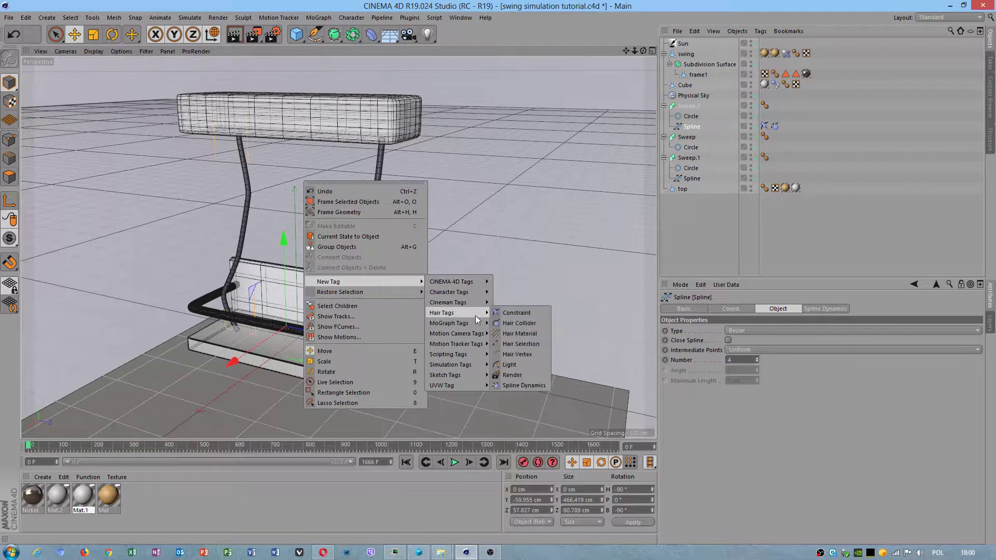
{"action": "left_click", "coordinate": [525, 312]}
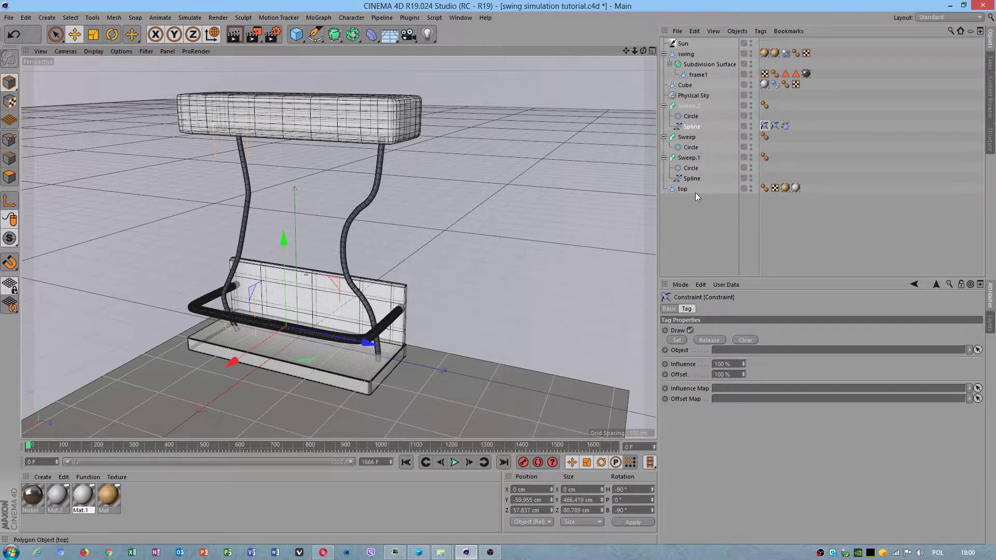
Step: Assign the top canopy block as the object of the second Constraint tag and compare both constraint tags
{"action": "left_click_drag", "start_coordinate": [679, 190], "coordinate": [745, 353]}
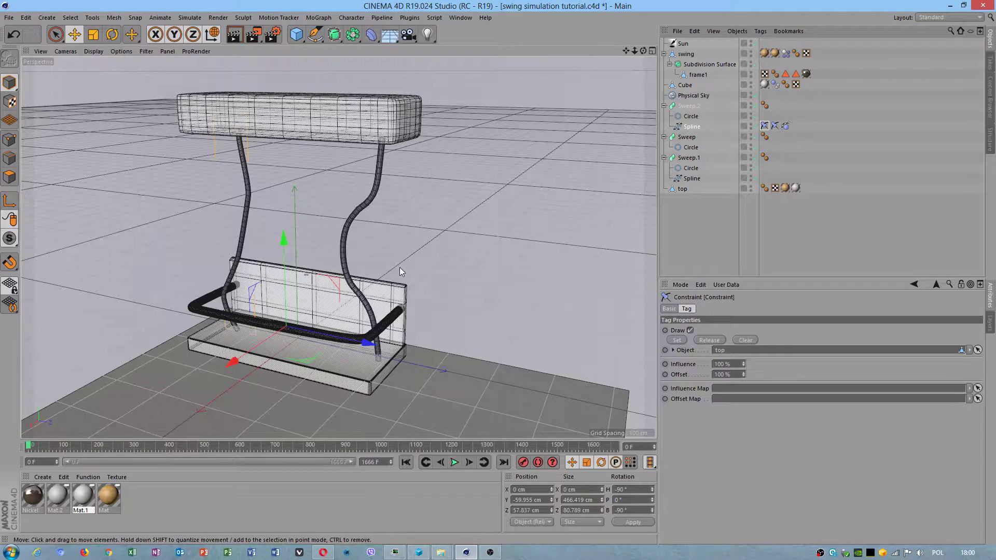
{"action": "left_click", "coordinate": [350, 387]}
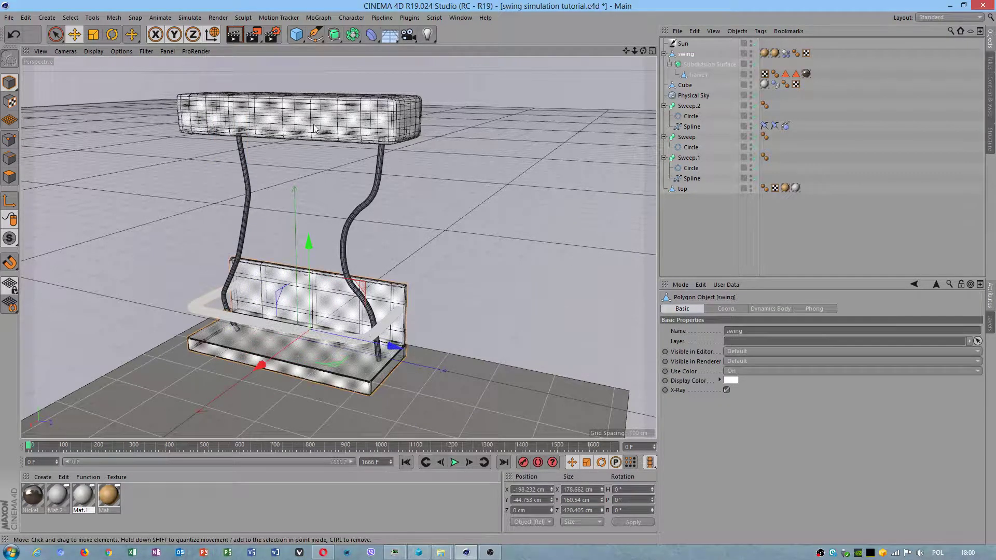
{"action": "left_click", "coordinate": [766, 125]}
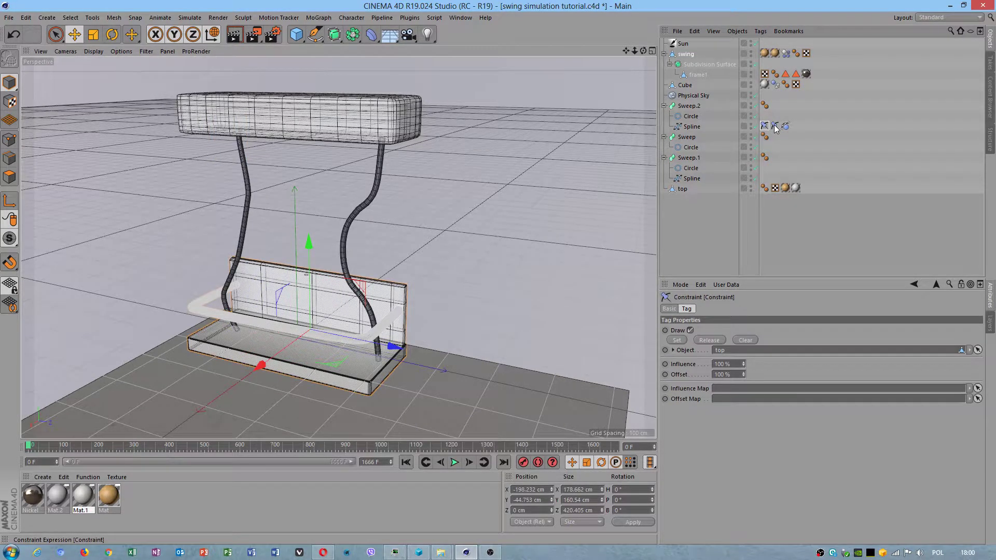
{"action": "left_click", "coordinate": [775, 126]}
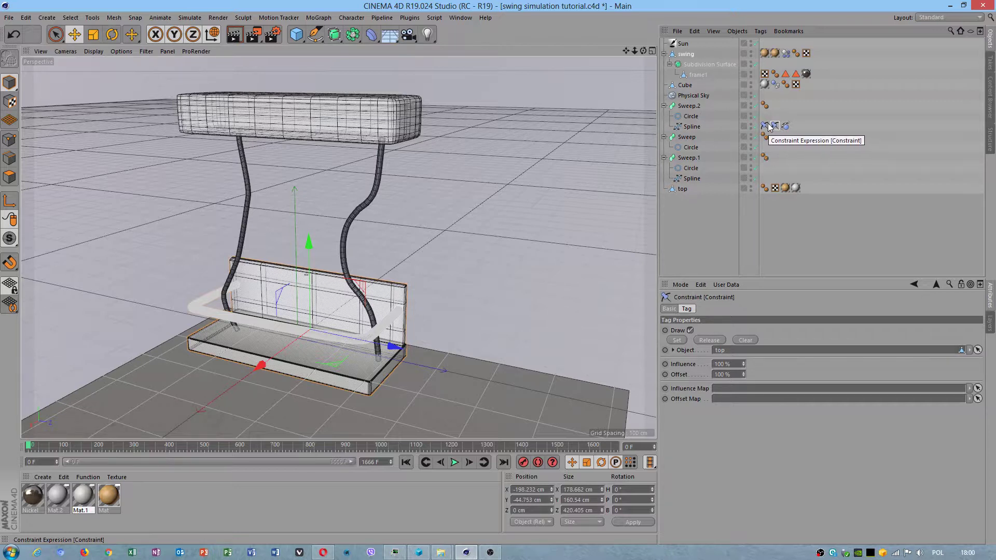
{"action": "left_click", "coordinate": [765, 126]}
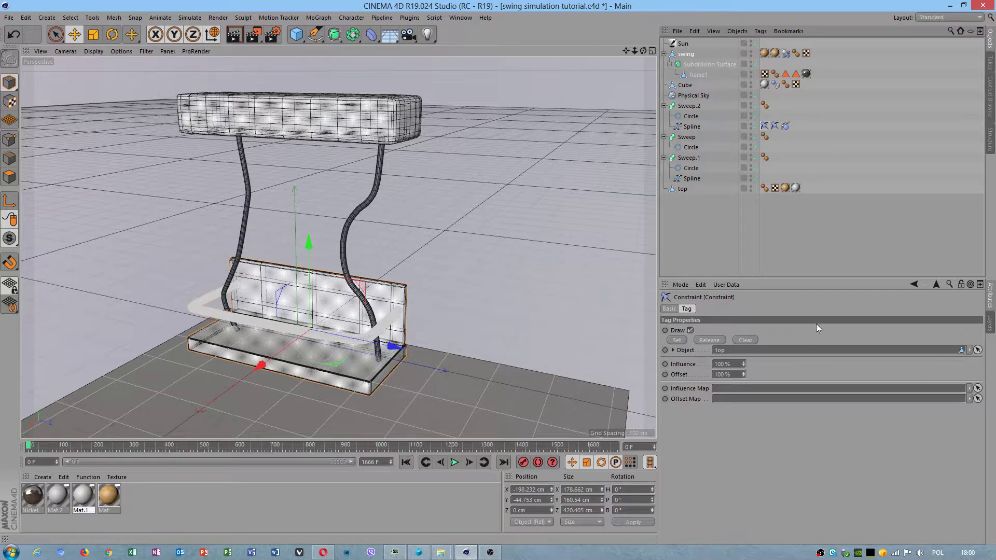
Step: Play the simulation with both constraints, rewind it, and inspect the rods between canopy and seat
{"action": "left_click", "coordinate": [454, 462]}
{"action": "left_click", "coordinate": [405, 462]}
{"action": "left_click_drag", "start_coordinate": [344, 161], "coordinate": [355, 228], "text": "alt"}
{"action": "right_click_drag", "start_coordinate": [289, 147], "coordinate": [347, 175], "text": "alt"}
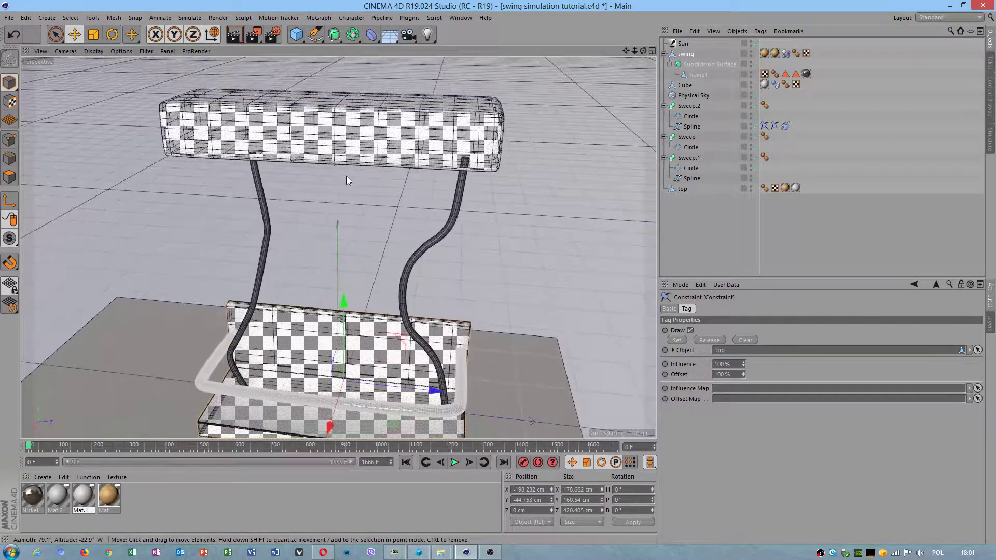
{"action": "middle_click_drag", "start_coordinate": [346, 175], "coordinate": [353, 169], "text": "alt"}
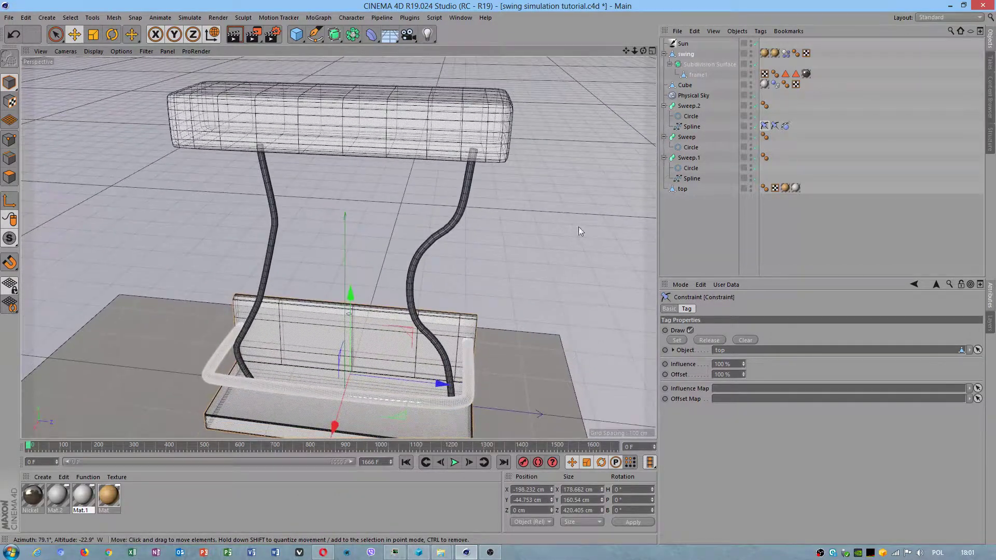
Step: Clear the second Constraint tag's point assignment, test the simulation again and return to the first frame
{"action": "left_click", "coordinate": [747, 340]}
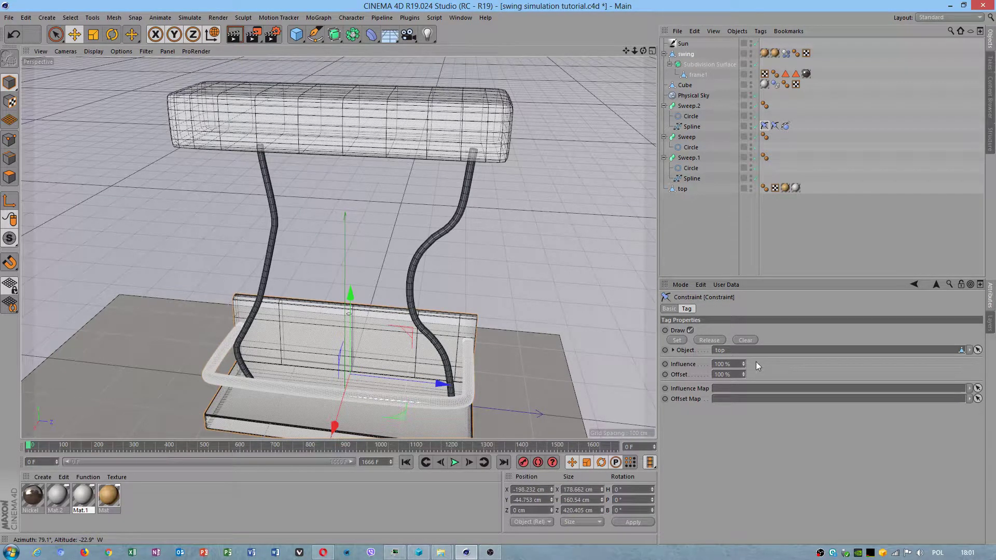
{"action": "left_click", "coordinate": [454, 462]}
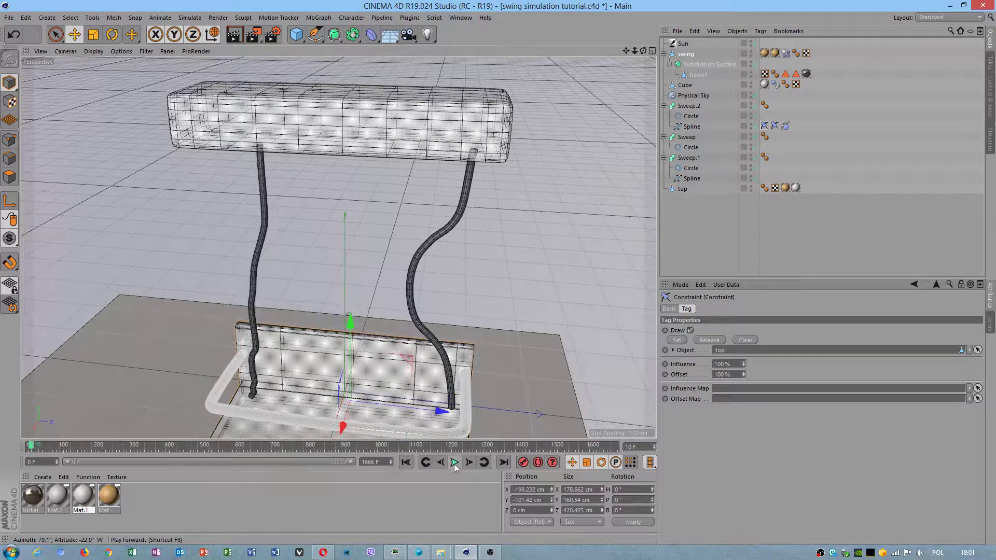
{"action": "left_click", "coordinate": [410, 462]}
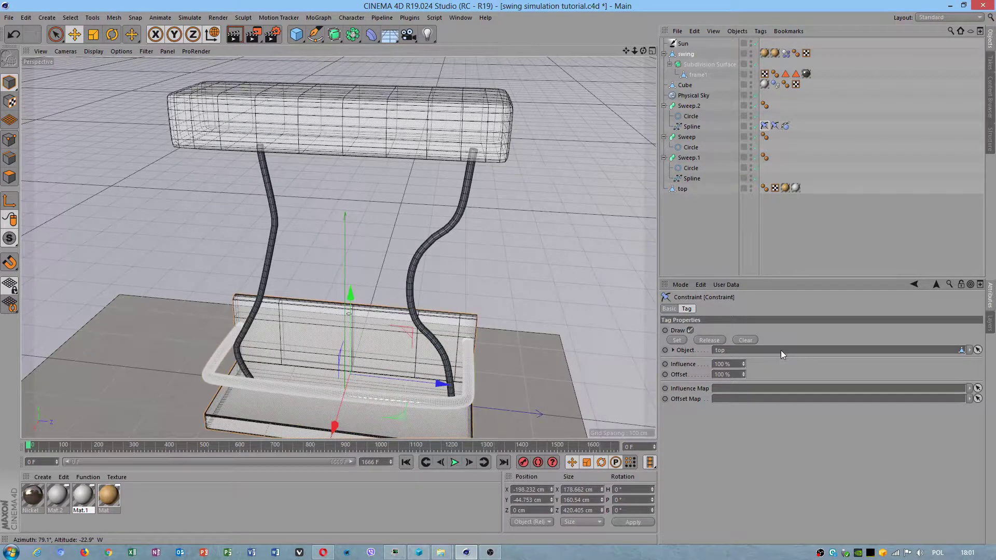
Step: Replace the second Constraint tag's object with swing and test the simulation from the first frame
{"action": "left_click_drag", "start_coordinate": [686, 54], "coordinate": [746, 355]}
{"action": "left_click_drag", "start_coordinate": [324, 430], "coordinate": [290, 329], "text": "alt"}
{"action": "left_click", "coordinate": [454, 462]}
{"action": "left_click", "coordinate": [455, 463]}
{"action": "left_click", "coordinate": [407, 462]}
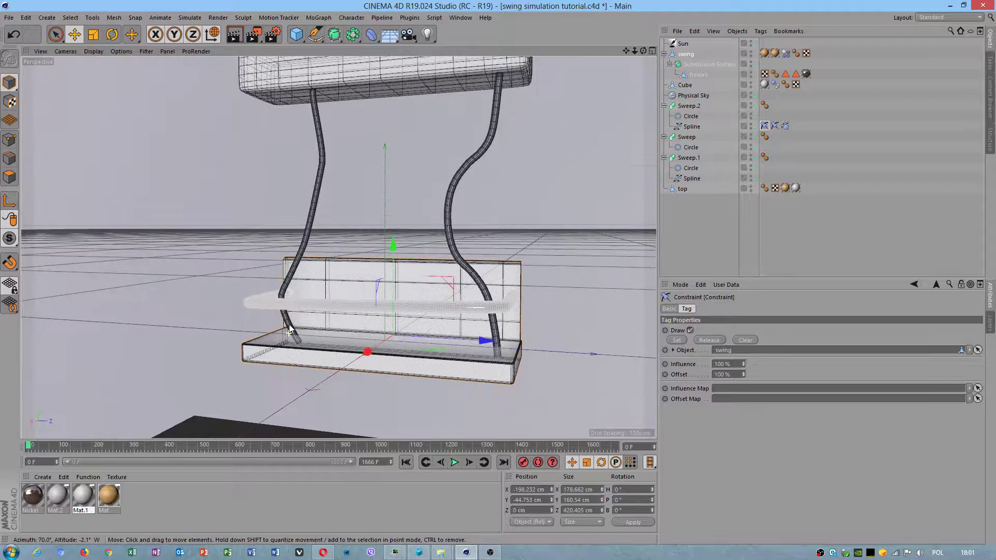
Step: In Point mode, select the lower end point of Sweep.2's Spline and set it in the swing Constraint tag
{"action": "left_click", "coordinate": [692, 126]}
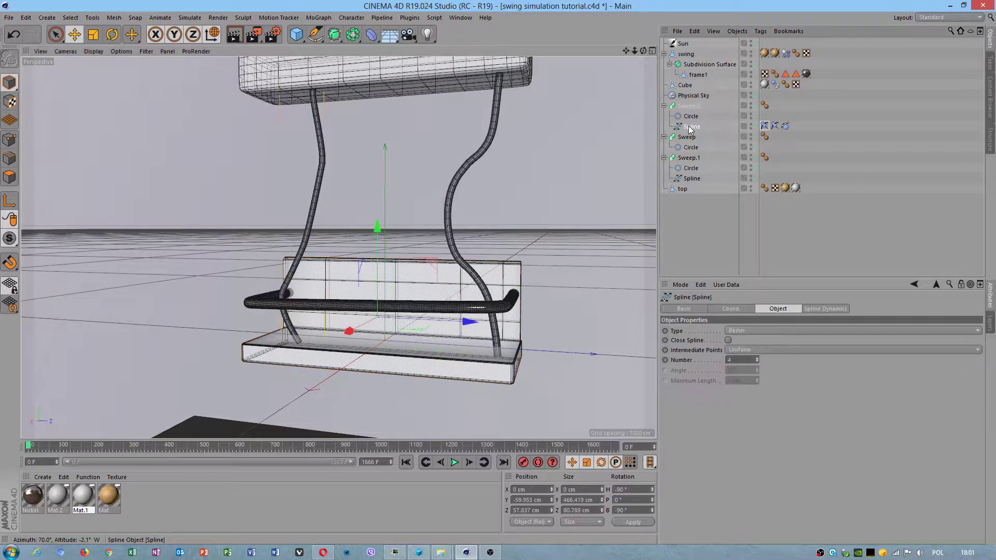
{"action": "left_click", "coordinate": [9, 140]}
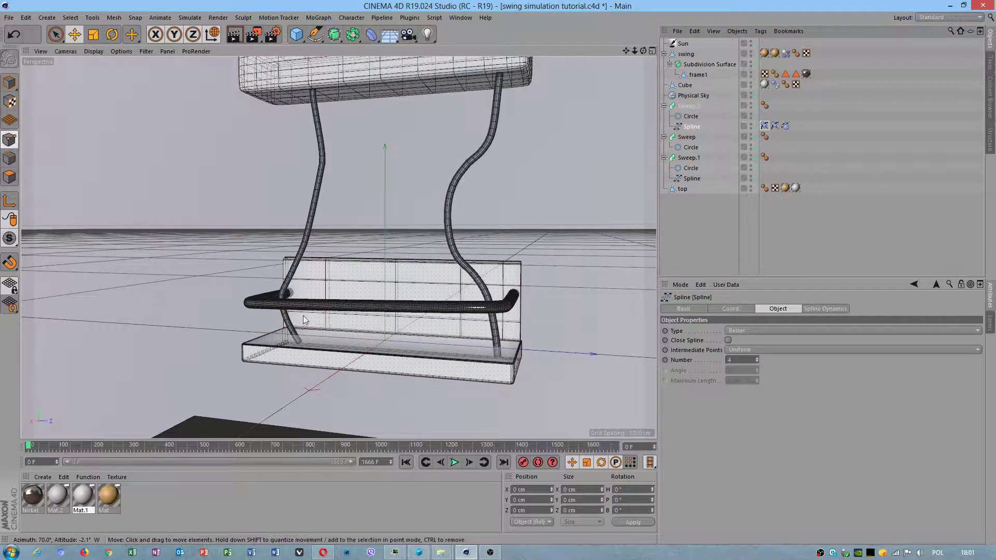
{"action": "left_click", "coordinate": [303, 343]}
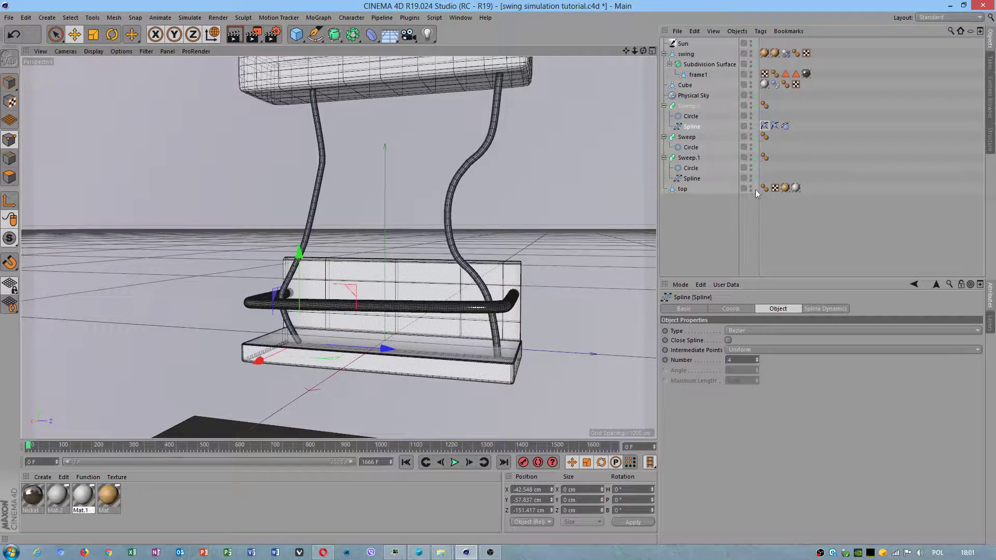
{"action": "left_click", "coordinate": [765, 126]}
{"action": "left_click", "coordinate": [676, 341]}
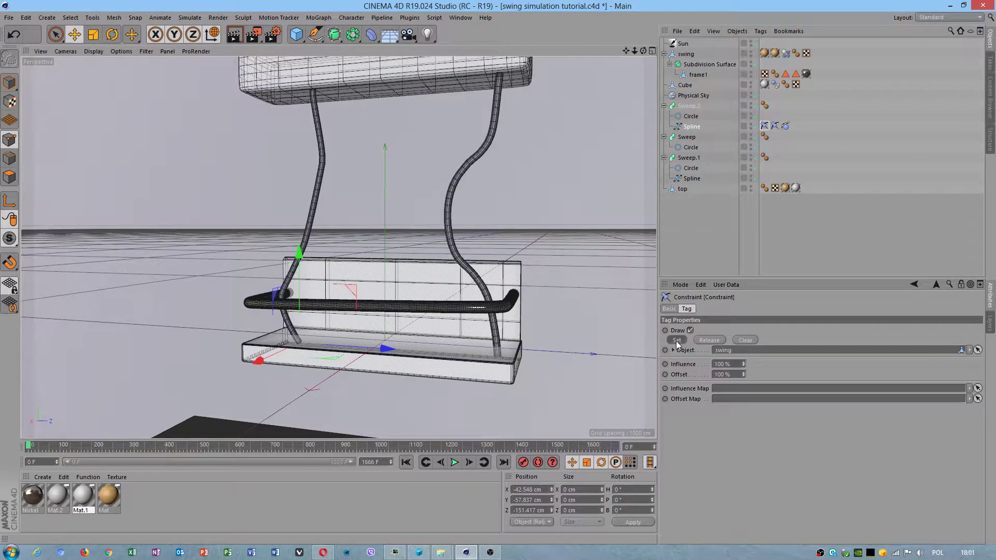
Step: Play the simulation to check the rod's attachment to the seat, rewind it, and inspect the whole swing
{"action": "left_click", "coordinate": [454, 463]}
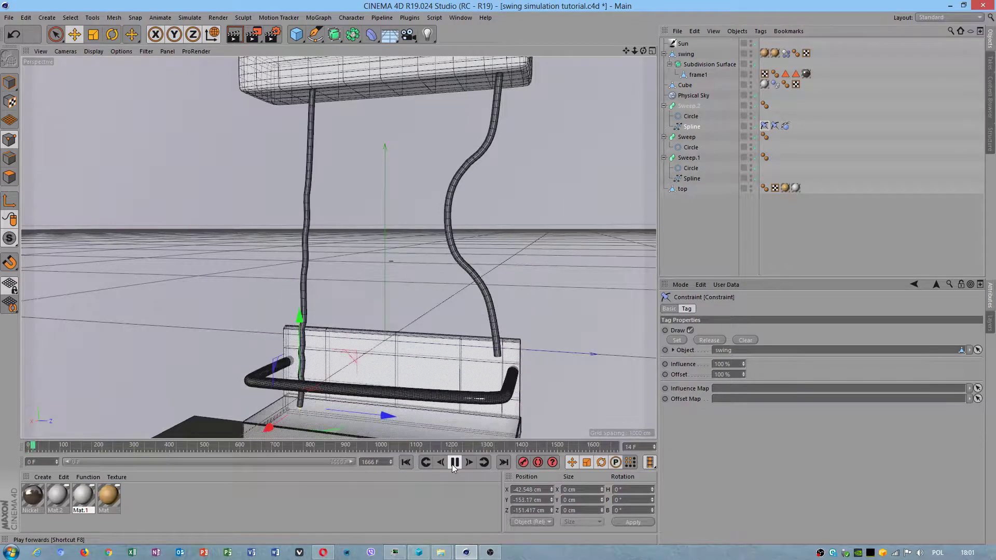
{"action": "left_click", "coordinate": [452, 465]}
{"action": "left_click", "coordinate": [406, 462]}
{"action": "scroll", "coordinate": [362, 259], "scroll_direction": "down", "scroll_amount": 3}
{"action": "left_click_drag", "start_coordinate": [362, 280], "coordinate": [340, 244], "text": "alt"}
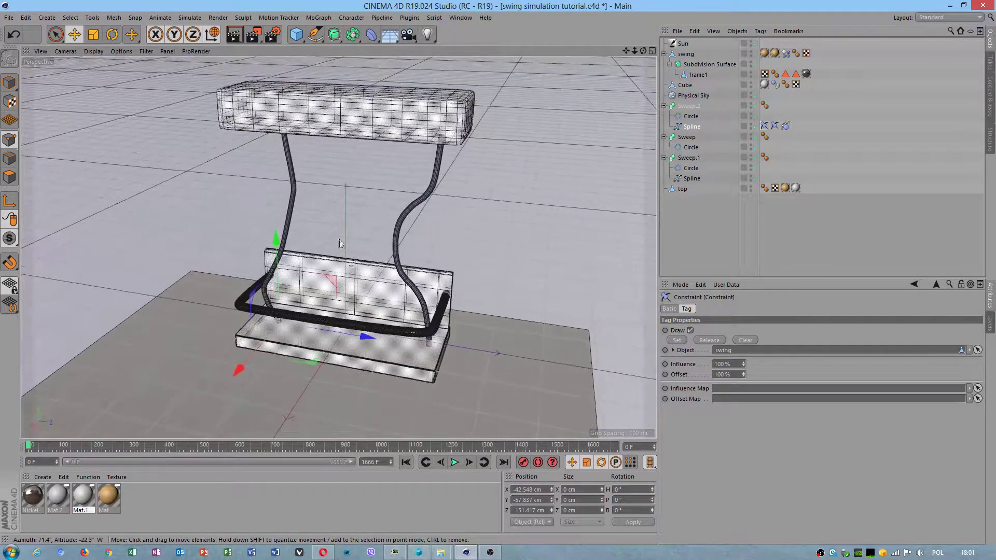
Step: Back in Model mode, add a dynamics Spring object and assign the top canopy block as its Object A
{"action": "left_click", "coordinate": [9, 83]}
{"action": "left_click", "coordinate": [294, 185]}
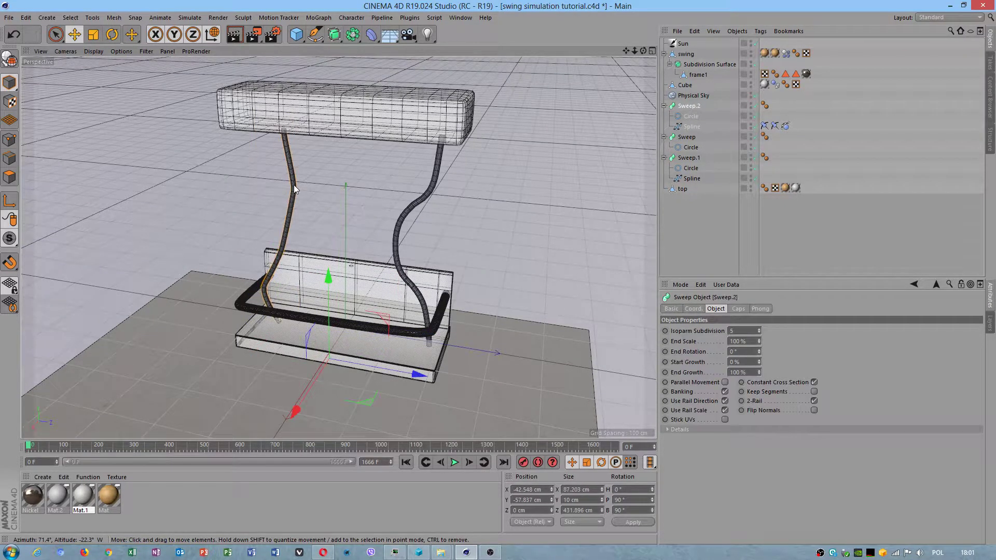
{"action": "left_click", "coordinate": [188, 19]}
{"action": "mouse_move", "coordinate": [200, 45]}
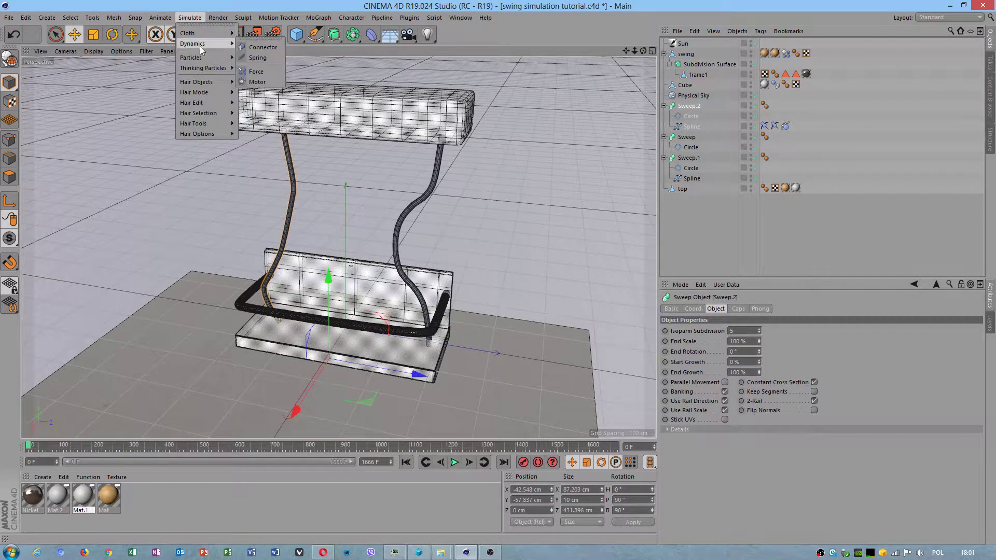
{"action": "left_click", "coordinate": [264, 57]}
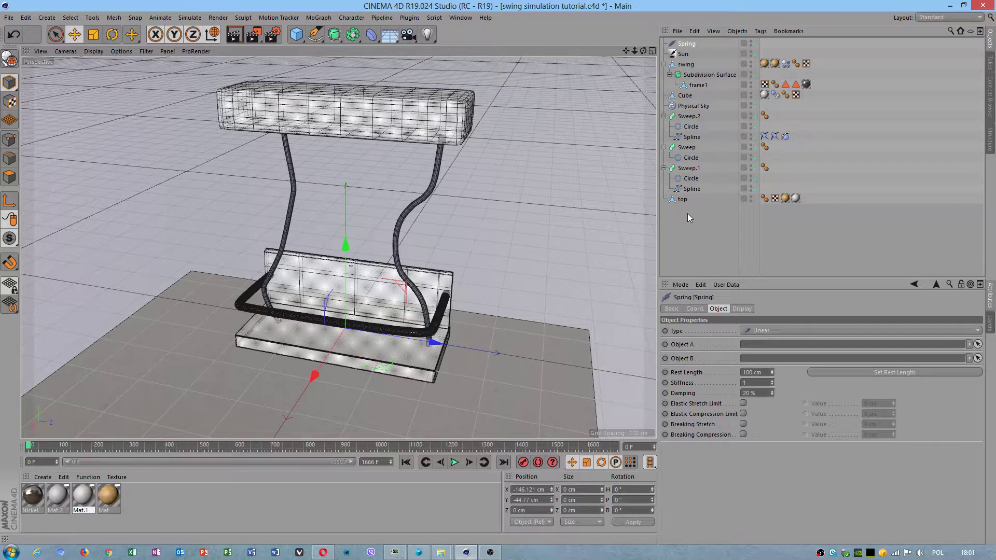
{"action": "left_click_drag", "start_coordinate": [683, 200], "coordinate": [753, 346]}
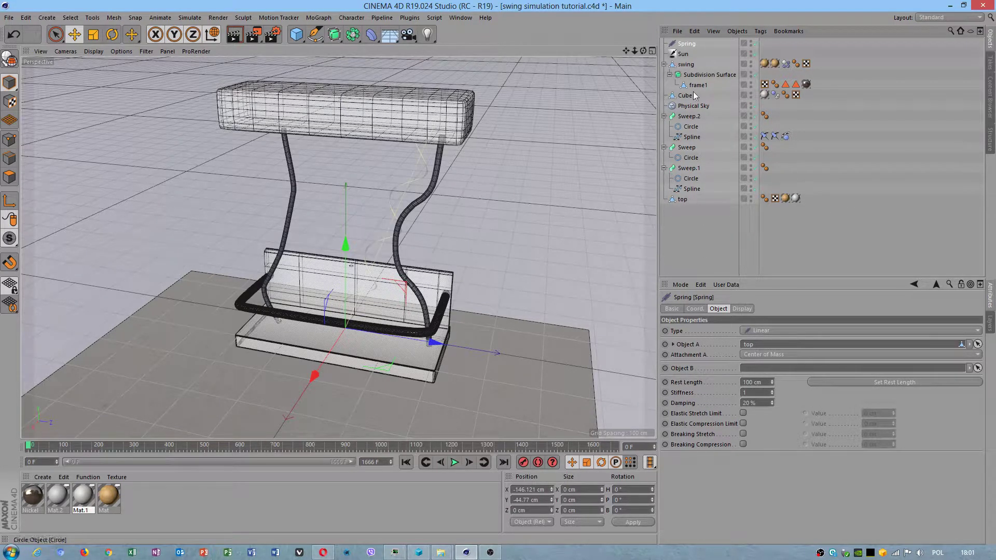
Step: Assign swing as the spring's Object B and set both Attachment A and Attachment B to Offset
{"action": "left_click_drag", "start_coordinate": [688, 67], "coordinate": [763, 369]}
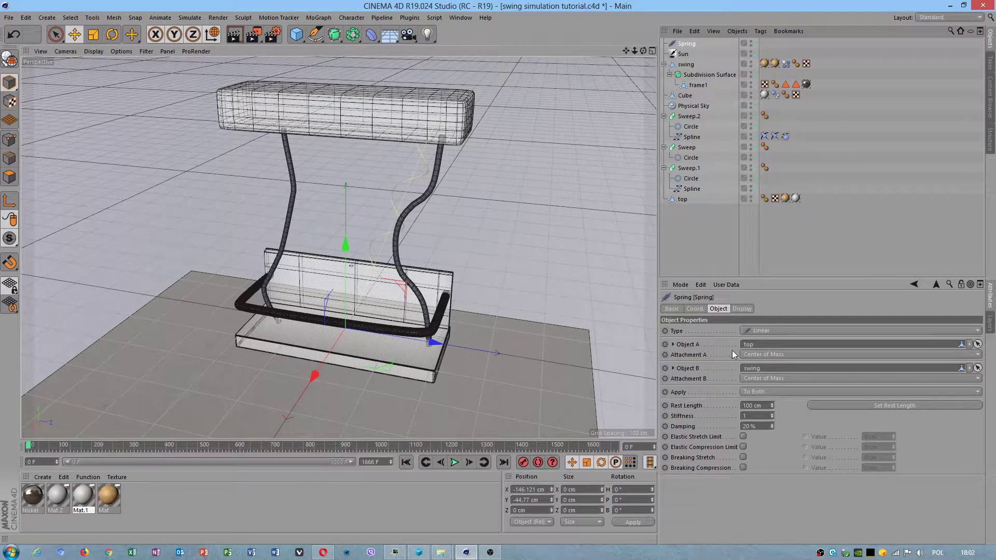
{"action": "left_click", "coordinate": [776, 356]}
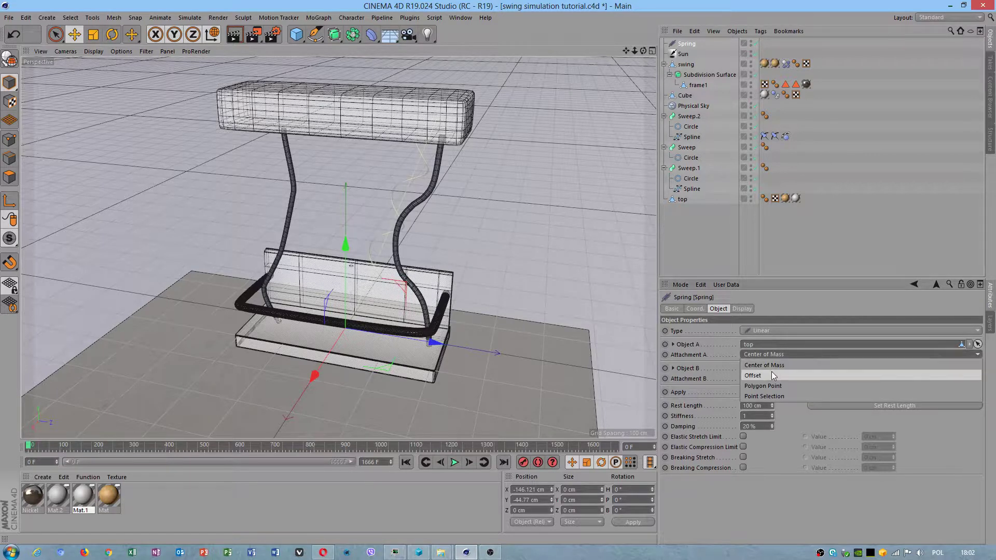
{"action": "left_click", "coordinate": [771, 371]}
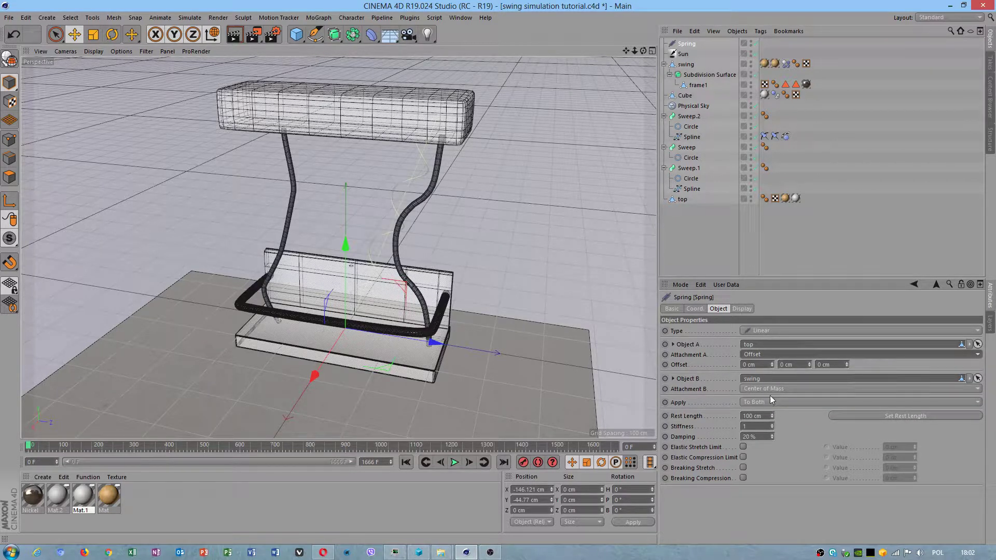
{"action": "left_click", "coordinate": [769, 389]}
{"action": "left_click", "coordinate": [767, 410]}
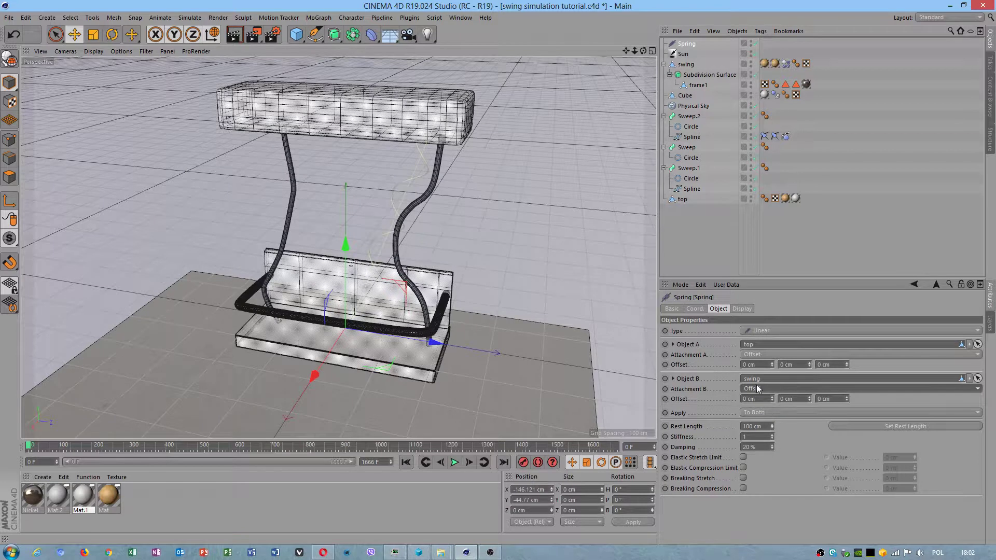
Step: Set the spring's Attachment A offset to 108, -16 and -275 cm near the rod's upper end and set its rest length from the current distance
{"action": "left_click_drag", "start_coordinate": [771, 366], "coordinate": [846, 388]}
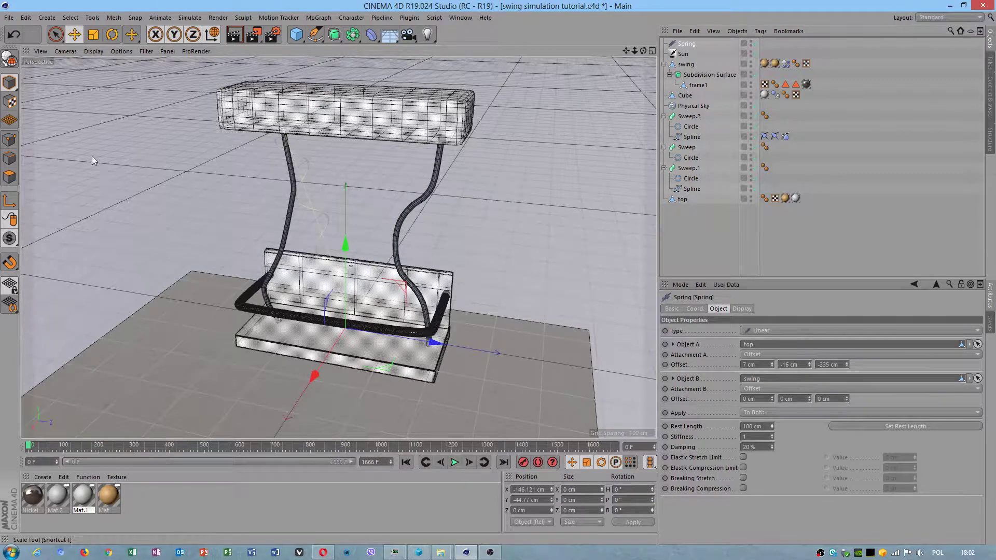
{"action": "left_click_drag", "start_coordinate": [92, 156], "coordinate": [293, 177], "text": "alt"}
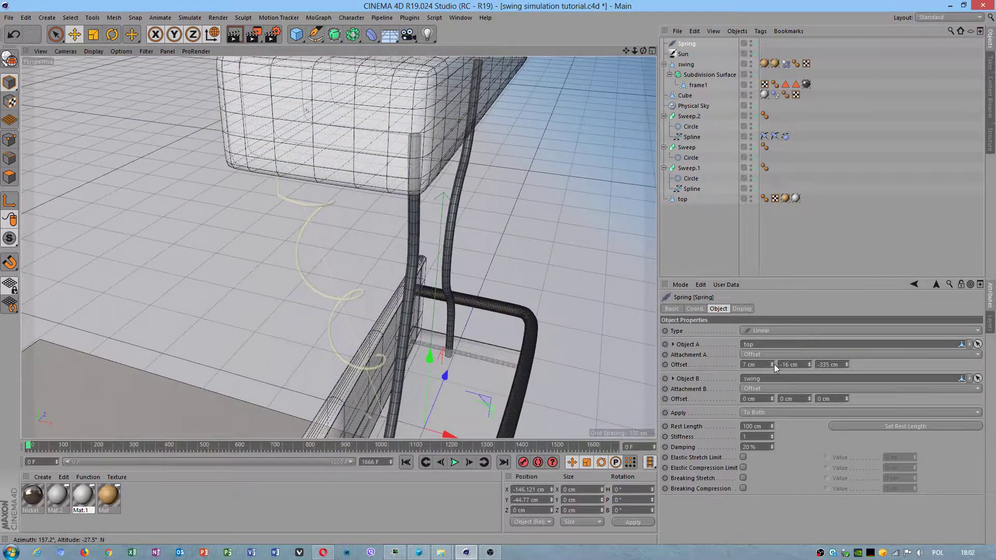
{"action": "left_click_drag", "start_coordinate": [774, 364], "coordinate": [773, 343]}
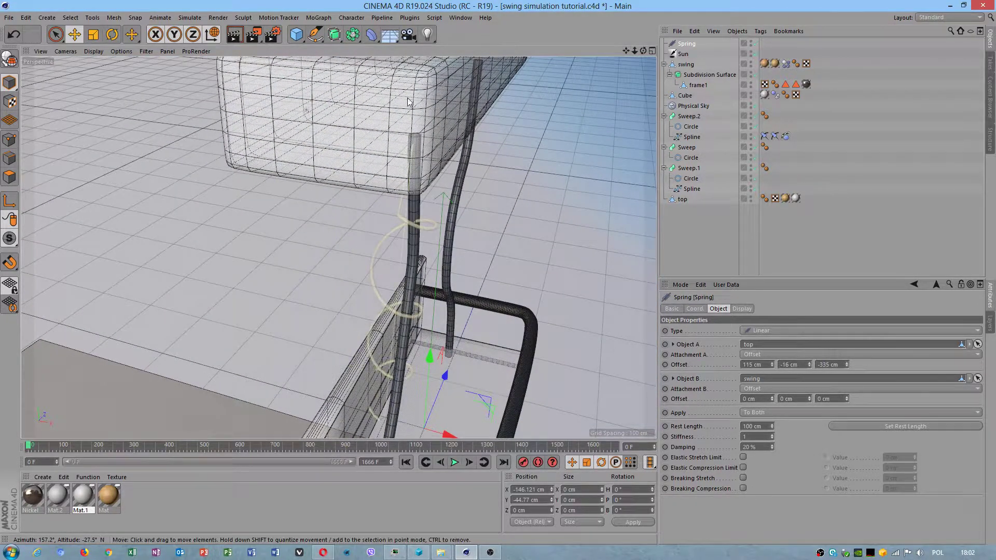
{"action": "left_click_drag", "start_coordinate": [408, 101], "coordinate": [472, 178], "text": "alt"}
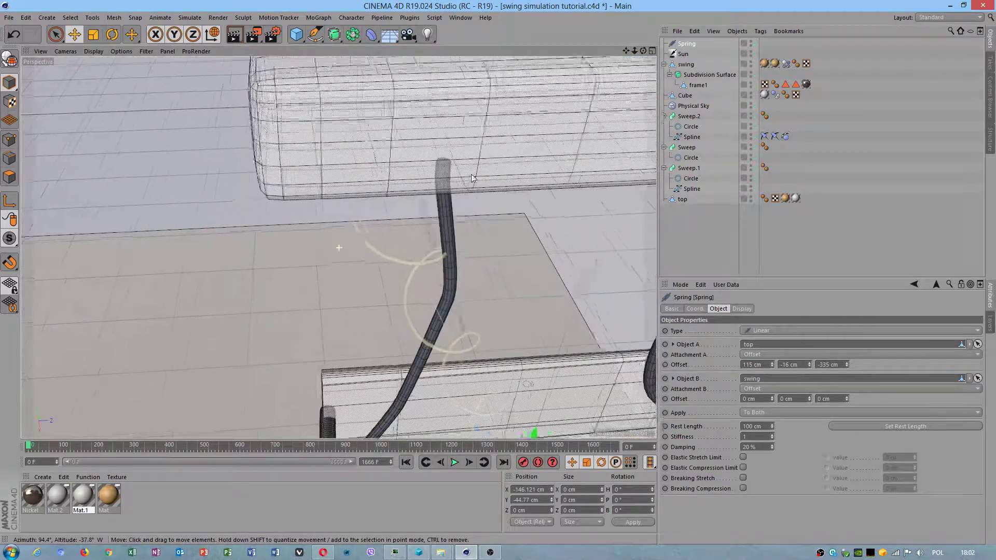
{"action": "left_click_drag", "start_coordinate": [809, 364], "coordinate": [847, 339]}
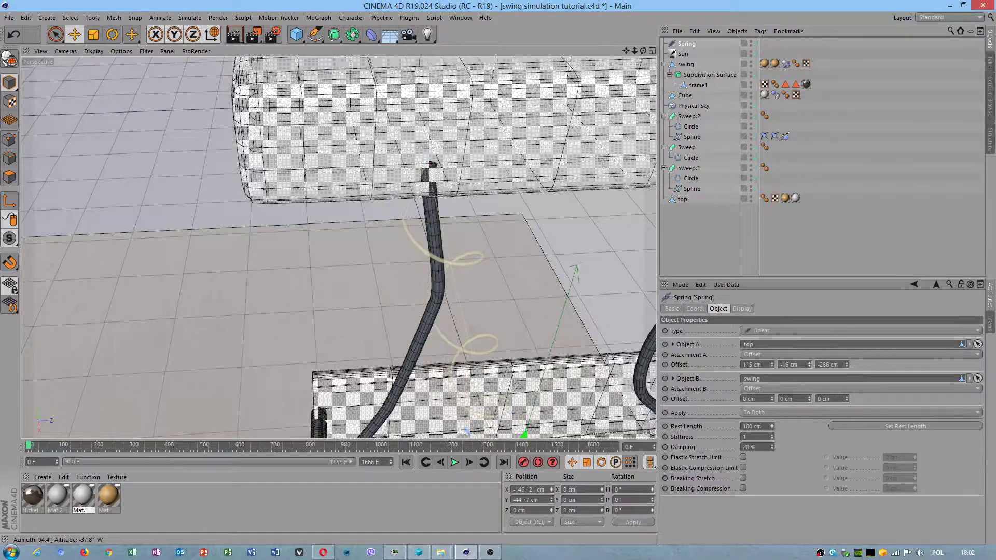
{"action": "left_click_drag", "start_coordinate": [396, 142], "coordinate": [363, 226], "text": "alt"}
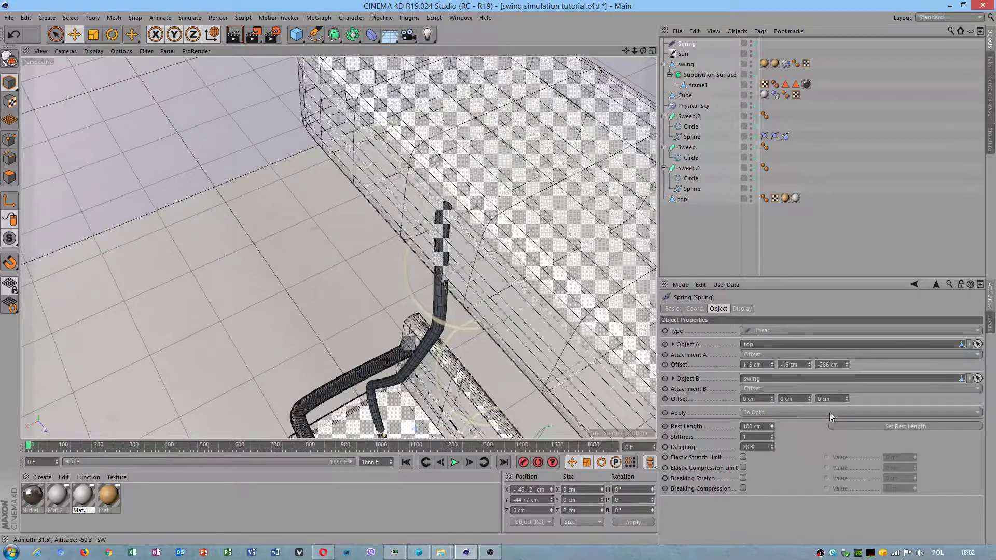
{"action": "left_click_drag", "start_coordinate": [846, 364], "coordinate": [846, 368]}
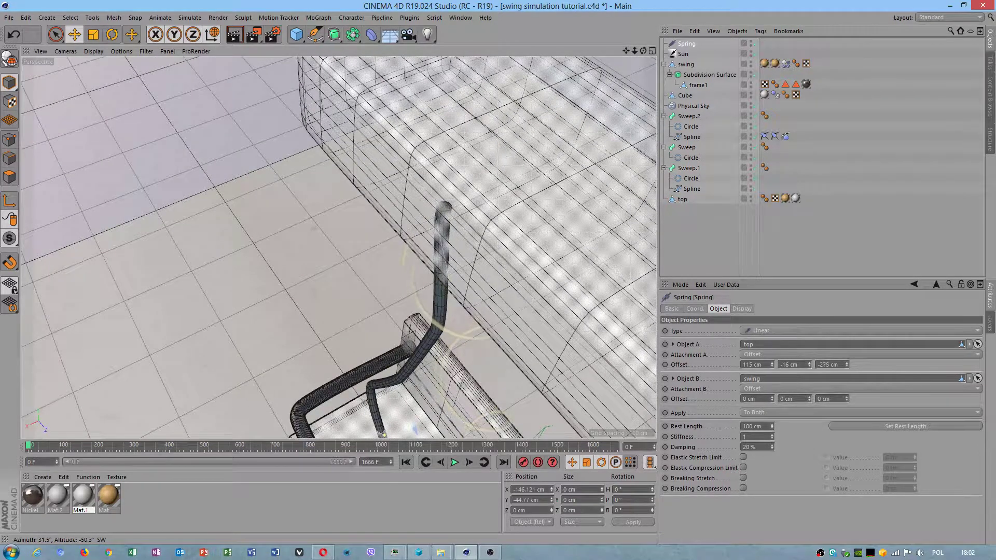
{"action": "left_click_drag", "start_coordinate": [772, 365], "coordinate": [773, 374]}
{"action": "left_click", "coordinate": [892, 426]}
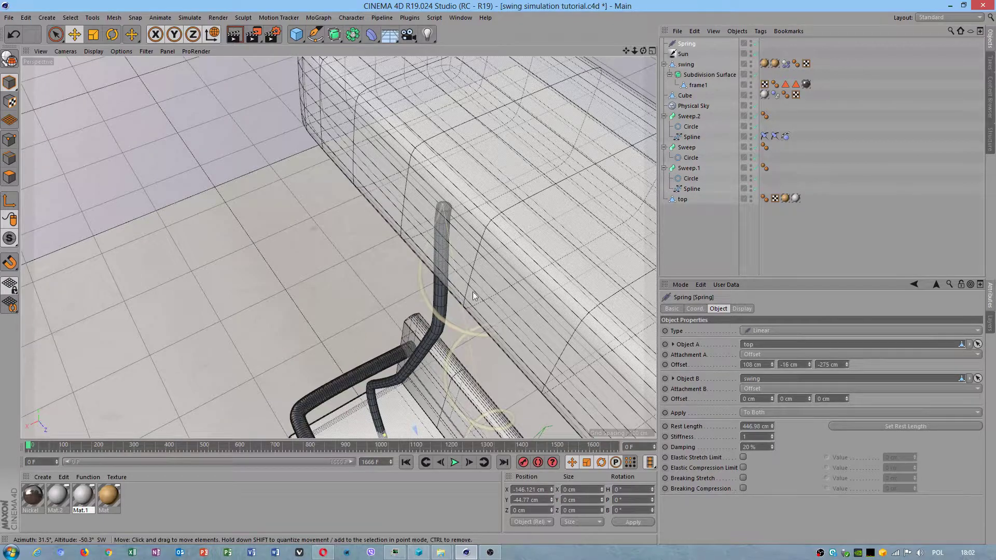
Step: Set the spring's Attachment B offset to 59, -2 and -133 cm near the rod's lower end on the seat
{"action": "left_click_drag", "start_coordinate": [472, 291], "coordinate": [431, 285], "text": "alt"}
{"action": "left_click_drag", "start_coordinate": [338, 247], "coordinate": [421, 322], "text": "alt"}
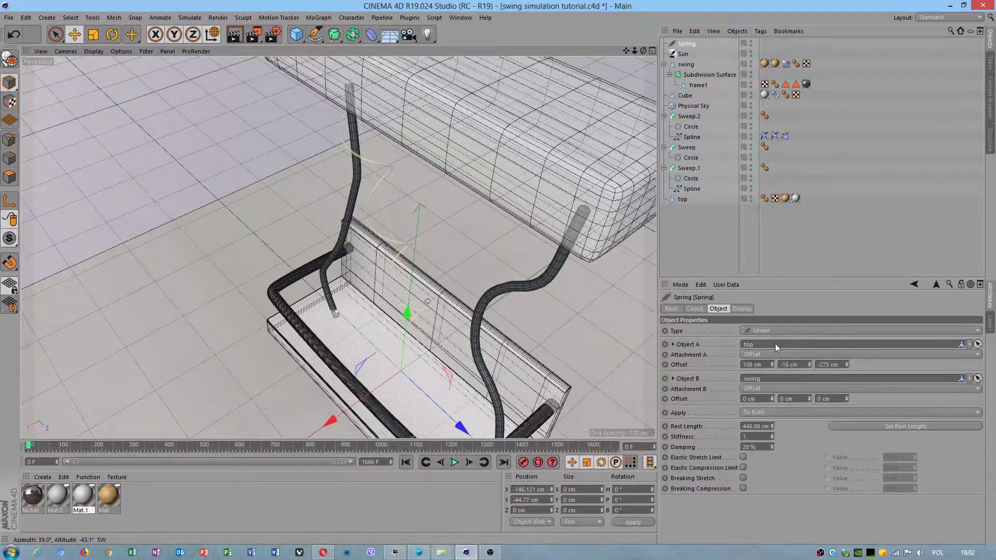
{"action": "left_click", "coordinate": [810, 400]}
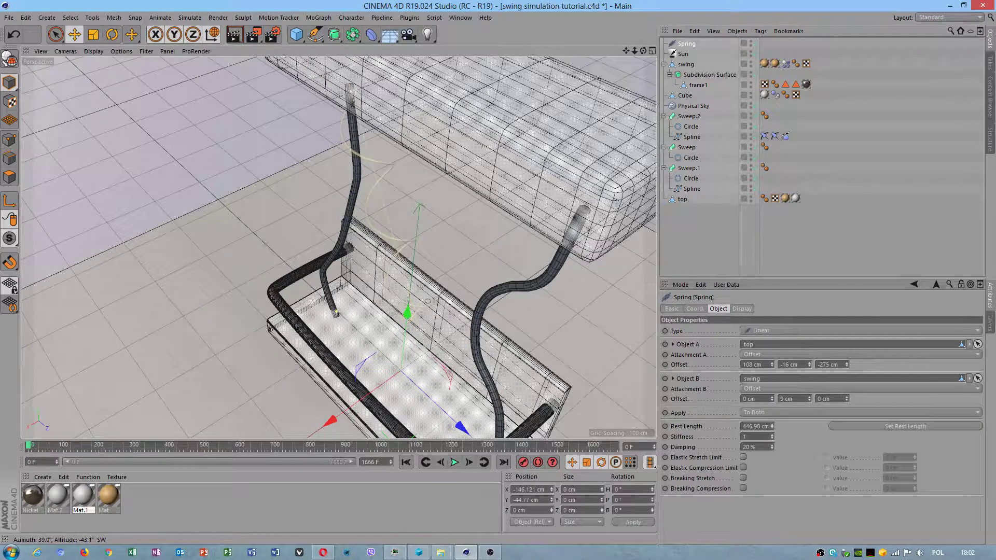
{"action": "left_click", "coordinate": [810, 400]}
{"action": "left_click_drag", "start_coordinate": [846, 400], "coordinate": [846, 467]}
{"action": "left_click_drag", "start_coordinate": [772, 398], "coordinate": [772, 367]}
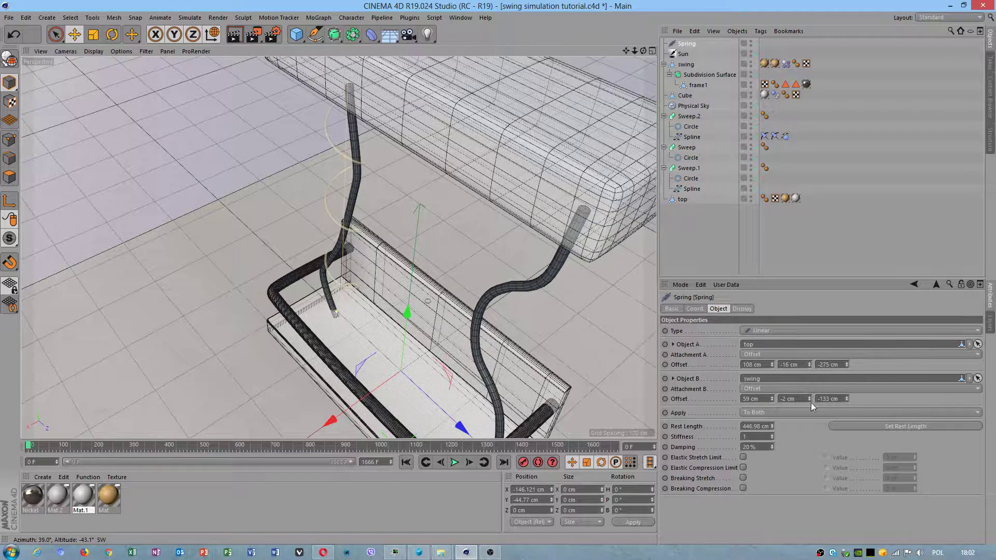
{"action": "left_click_drag", "start_coordinate": [809, 398], "coordinate": [809, 393]}
Step: Refine the spring's Z offsets to -271 cm for Attachment A and -145 cm for Attachment B, and recapture its rest length
{"action": "left_click_drag", "start_coordinate": [846, 365], "coordinate": [845, 361]}
{"action": "left_click_drag", "start_coordinate": [847, 398], "coordinate": [846, 404]}
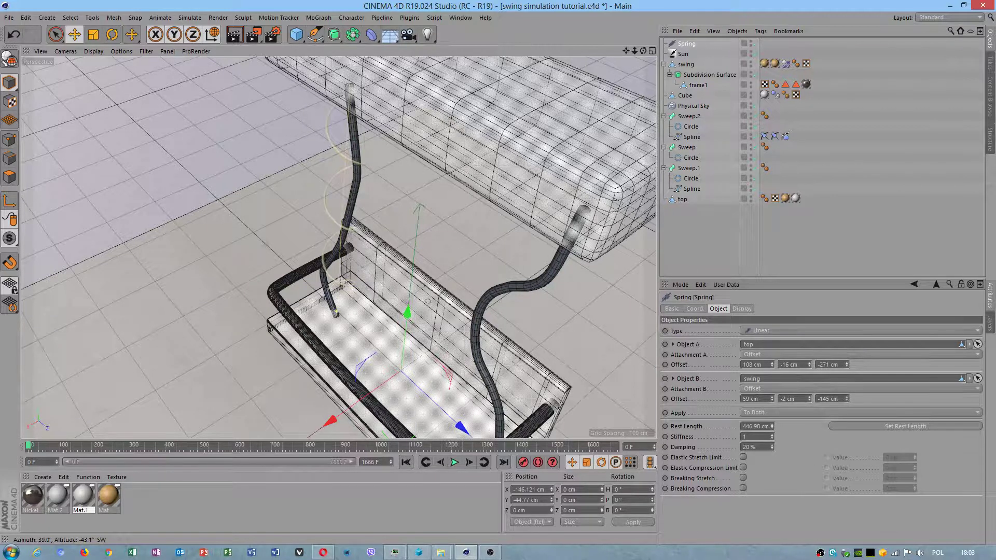
{"action": "left_click", "coordinate": [871, 426]}
Step: Disable the spring, play the simulation without it, and rewind to the first frame
{"action": "left_click_drag", "start_coordinate": [468, 367], "coordinate": [562, 259], "text": "alt"}
{"action": "middle_click_drag", "start_coordinate": [563, 259], "coordinate": [268, 263], "text": "alt"}
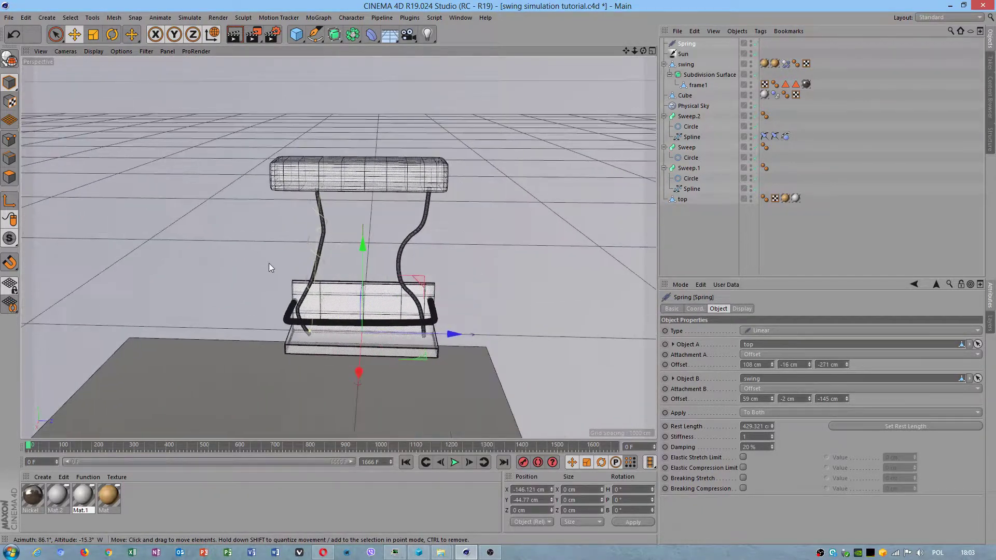
{"action": "left_click", "coordinate": [753, 40]}
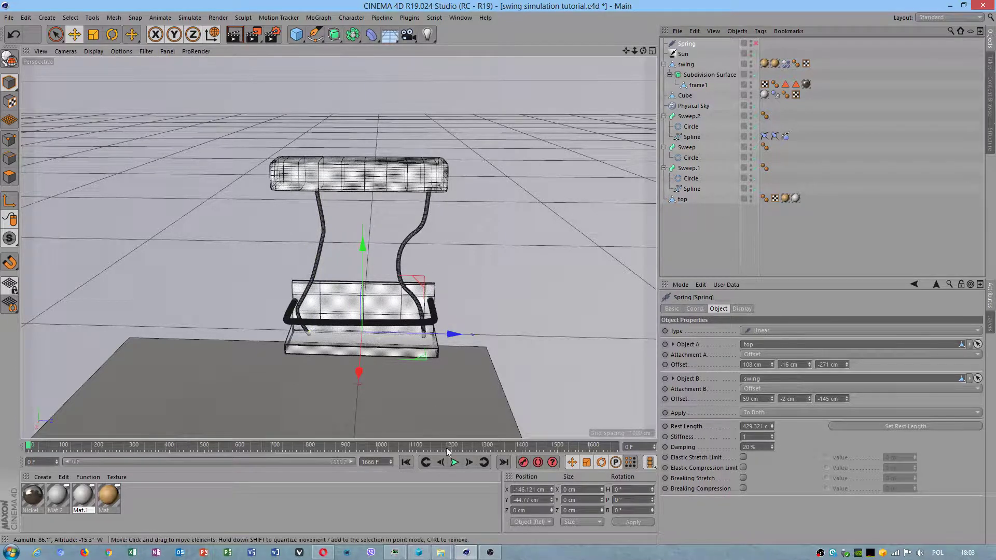
{"action": "left_click", "coordinate": [454, 463]}
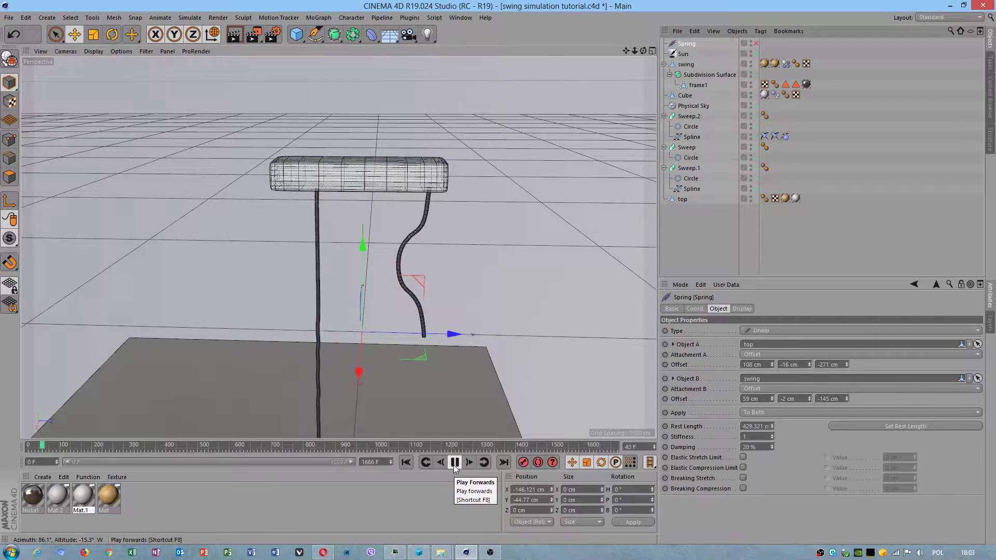
{"action": "left_click", "coordinate": [455, 463]}
{"action": "left_click", "coordinate": [406, 462]}
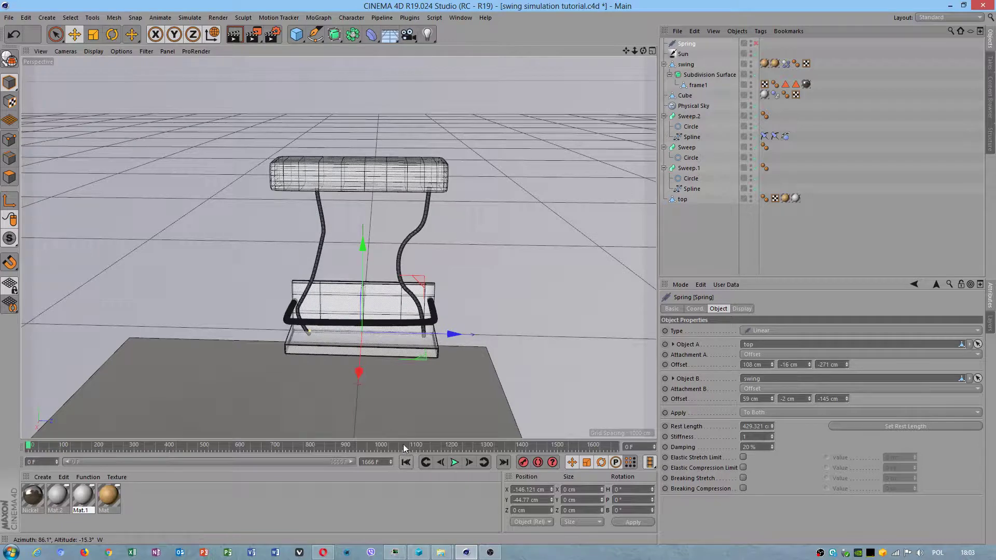
Step: Re-enable the spring, play the simulation to examine how the seat hangs from the first rod, and rewind to the first frame
{"action": "left_click_drag", "start_coordinate": [374, 309], "coordinate": [358, 281], "text": "alt"}
{"action": "right_click_drag", "start_coordinate": [266, 338], "coordinate": [377, 314], "text": "alt"}
{"action": "left_click_drag", "start_coordinate": [377, 312], "coordinate": [362, 331], "text": "alt"}
{"action": "scroll", "coordinate": [362, 334], "scroll_direction": "down", "scroll_amount": 6}
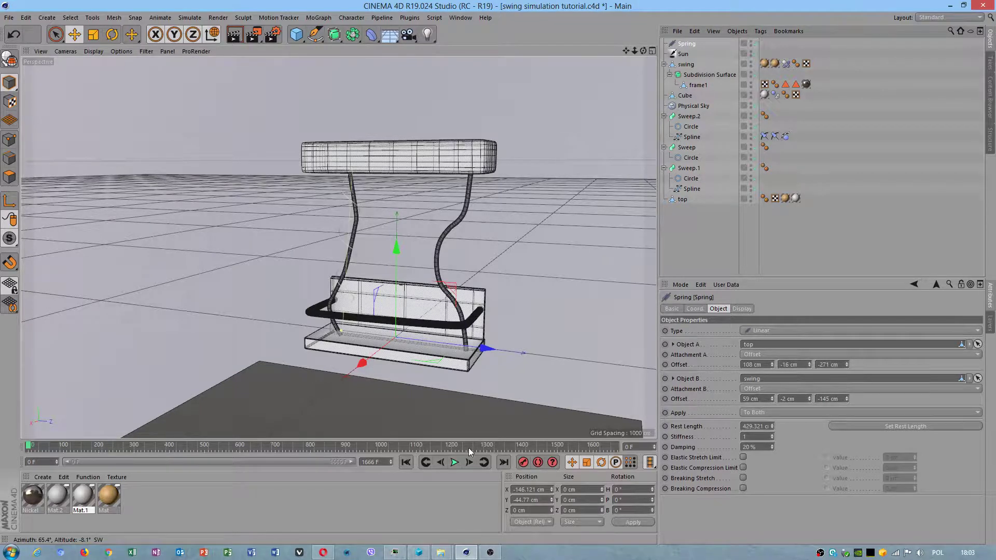
{"action": "left_click", "coordinate": [454, 462]}
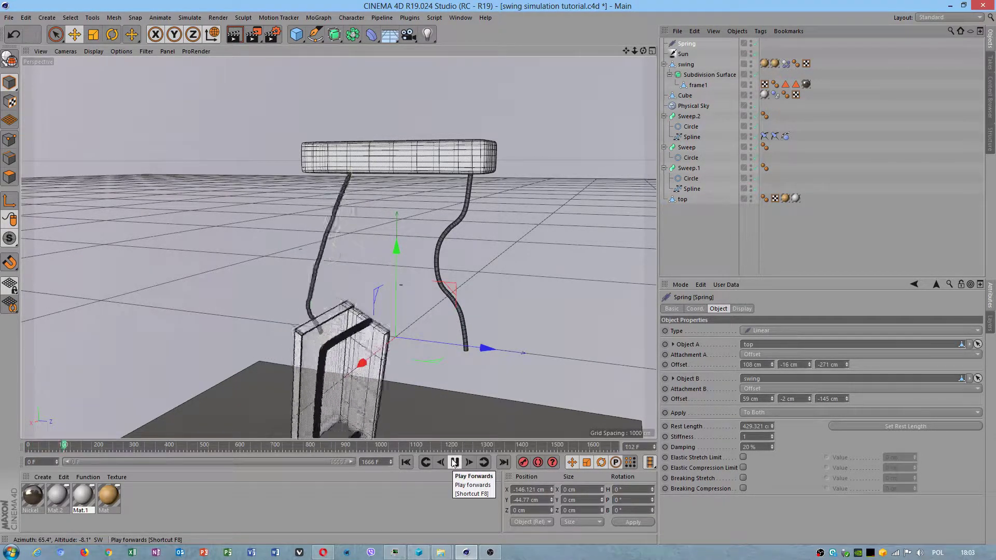
{"action": "middle_click_drag", "start_coordinate": [327, 278], "coordinate": [301, 205], "text": "alt"}
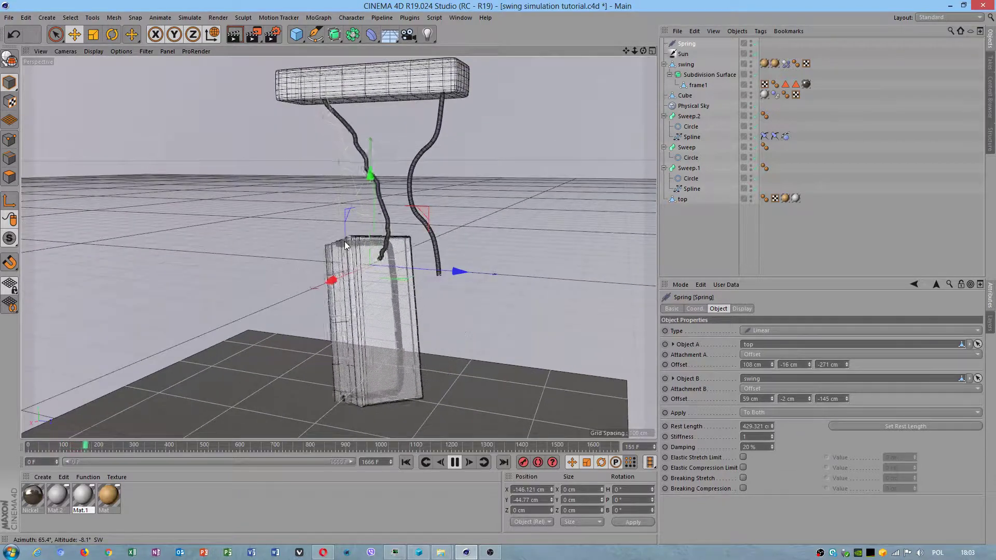
{"action": "left_click", "coordinate": [455, 462]}
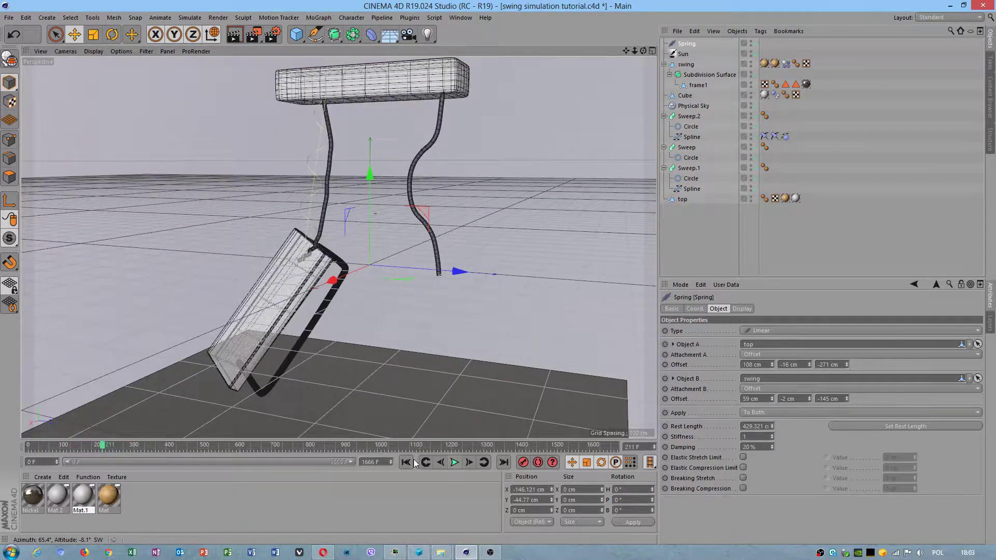
{"action": "left_click", "coordinate": [406, 462]}
Step: Add a Spline Dynamics tag to the Spline of Sweep.1 and set its Stiffness to 42 %
{"action": "scroll", "coordinate": [384, 241], "scroll_direction": "up", "scroll_amount": 5}
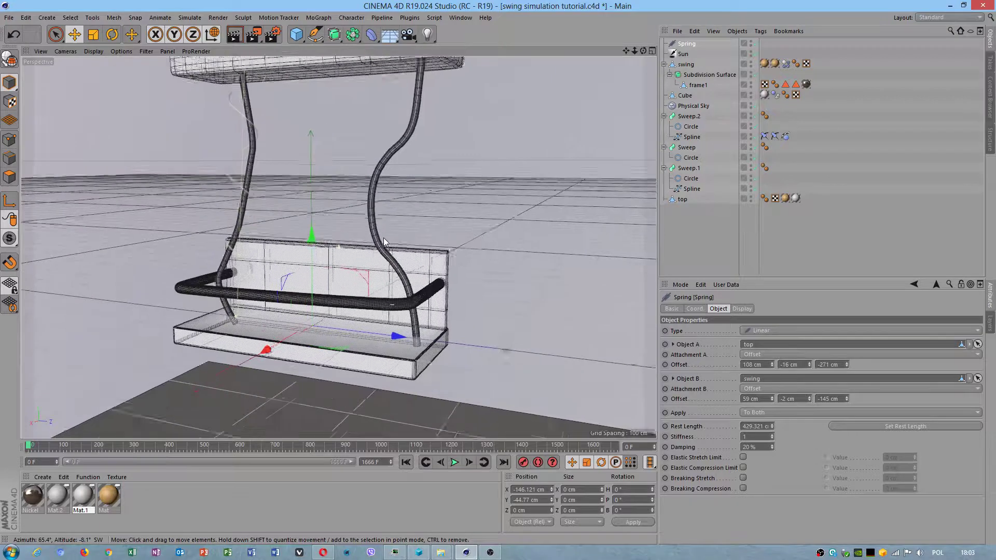
{"action": "scroll", "coordinate": [383, 242], "scroll_direction": "up", "scroll_amount": 4}
{"action": "left_click", "coordinate": [344, 161]}
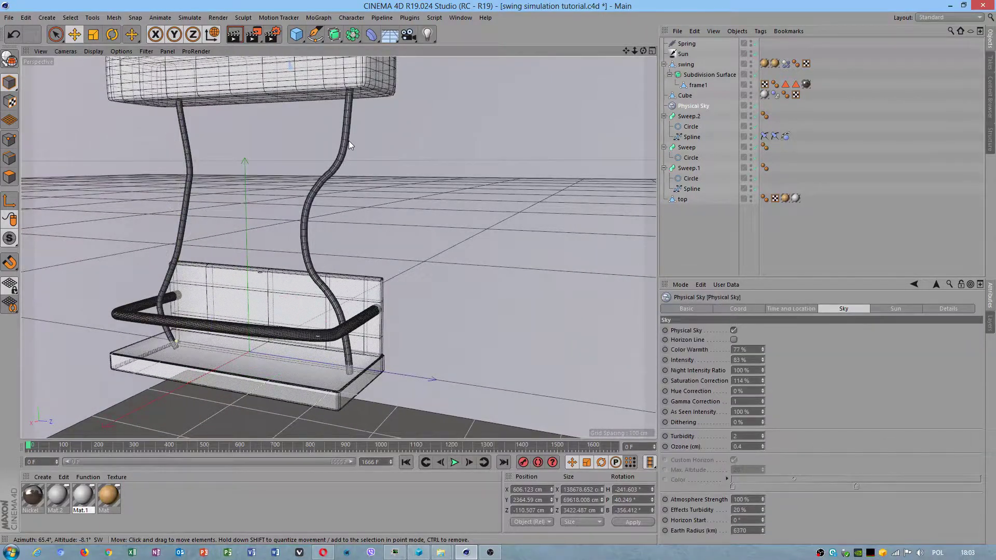
{"action": "scroll", "coordinate": [341, 179], "scroll_direction": "down", "scroll_amount": 6}
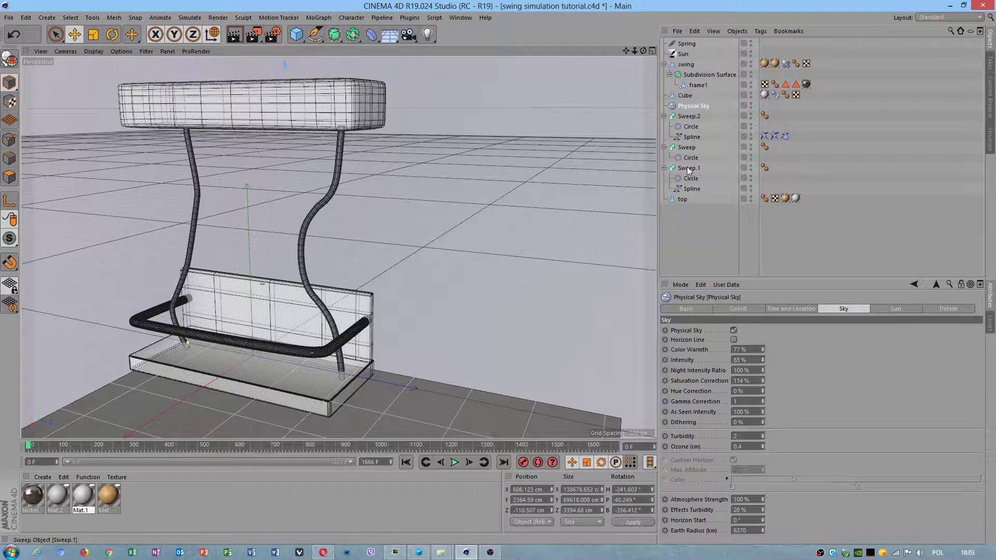
{"action": "left_click", "coordinate": [692, 189]}
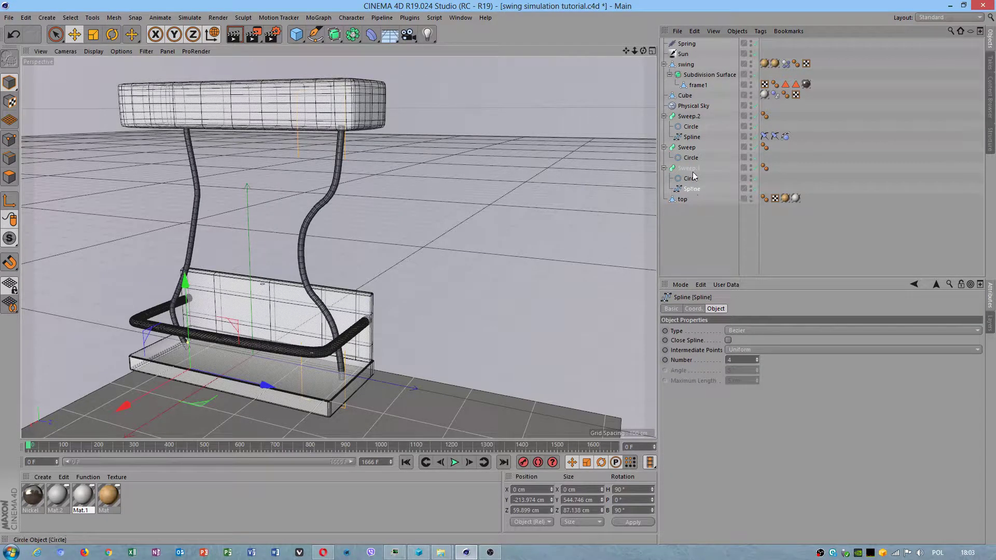
{"action": "left_click", "coordinate": [692, 137]}
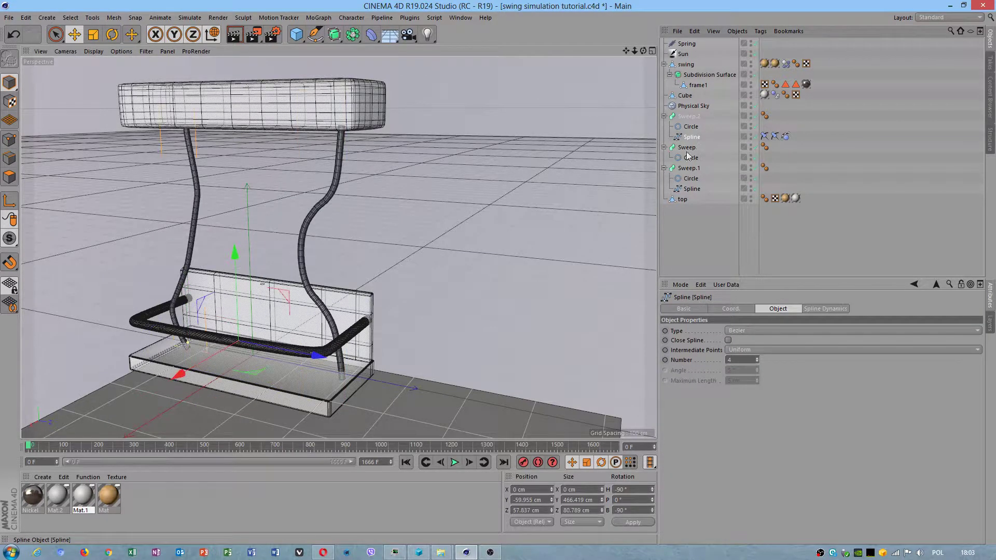
{"action": "left_click", "coordinate": [692, 188]}
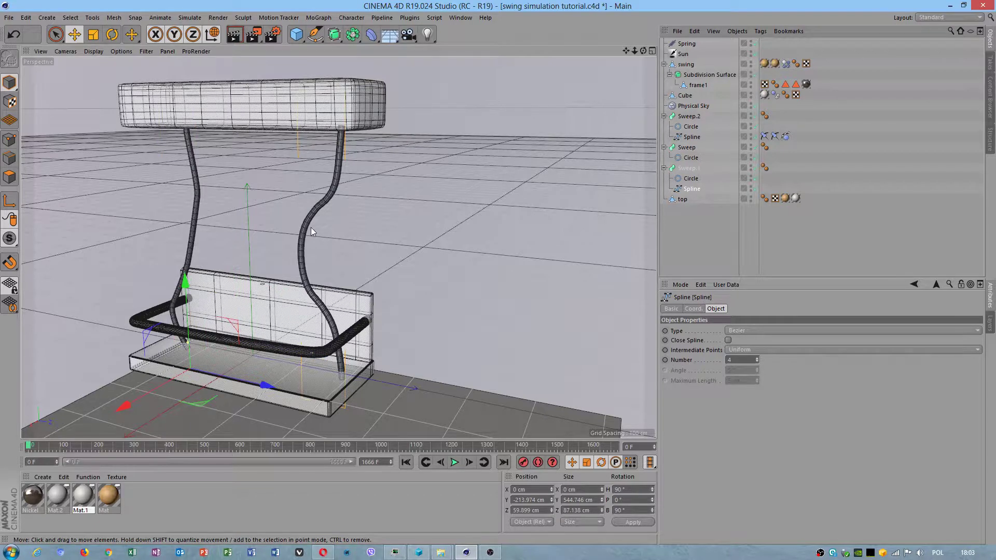
{"action": "left_click_drag", "start_coordinate": [323, 242], "coordinate": [331, 193], "text": "alt"}
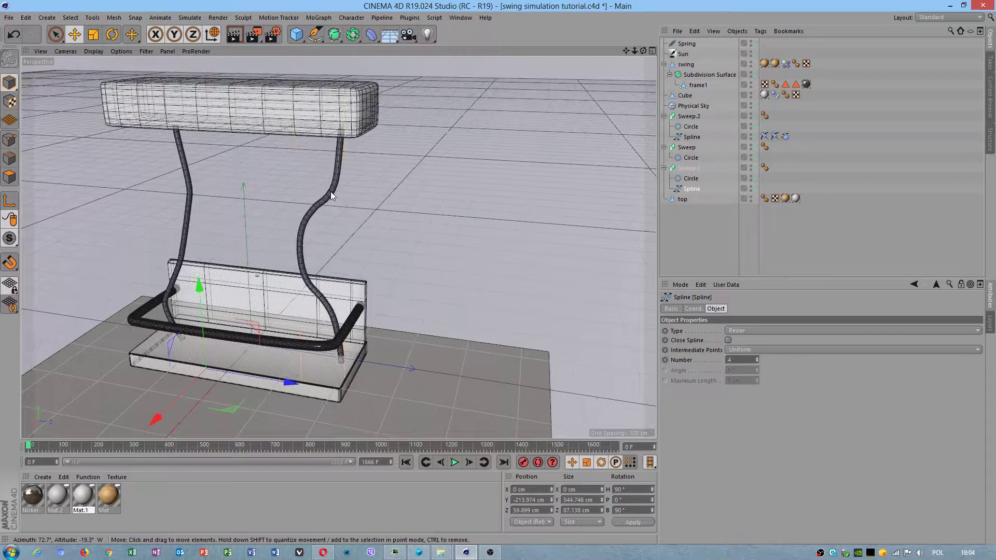
{"action": "right_click", "coordinate": [331, 194]}
{"action": "mouse_move", "coordinate": [388, 293]}
{"action": "mouse_move", "coordinate": [496, 325]}
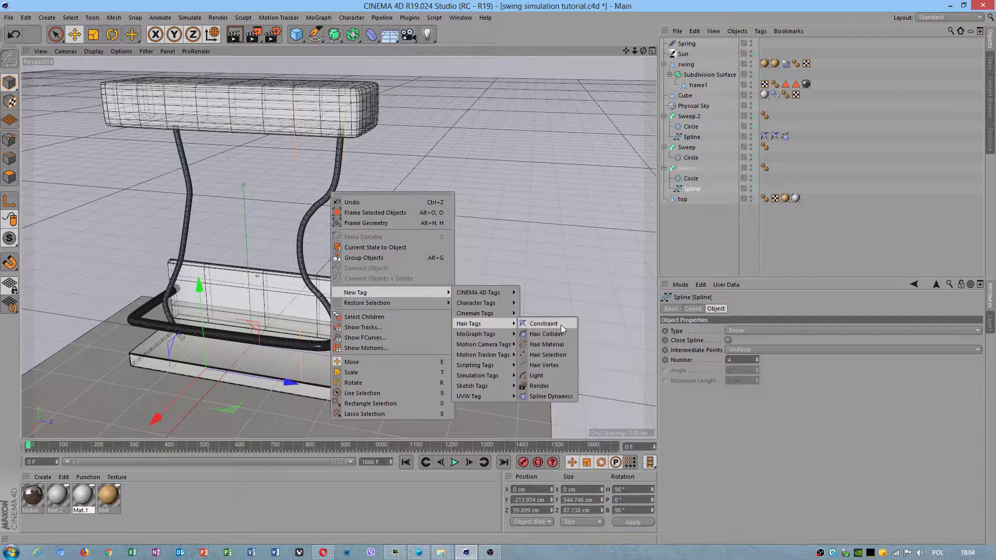
{"action": "left_click", "coordinate": [550, 397]}
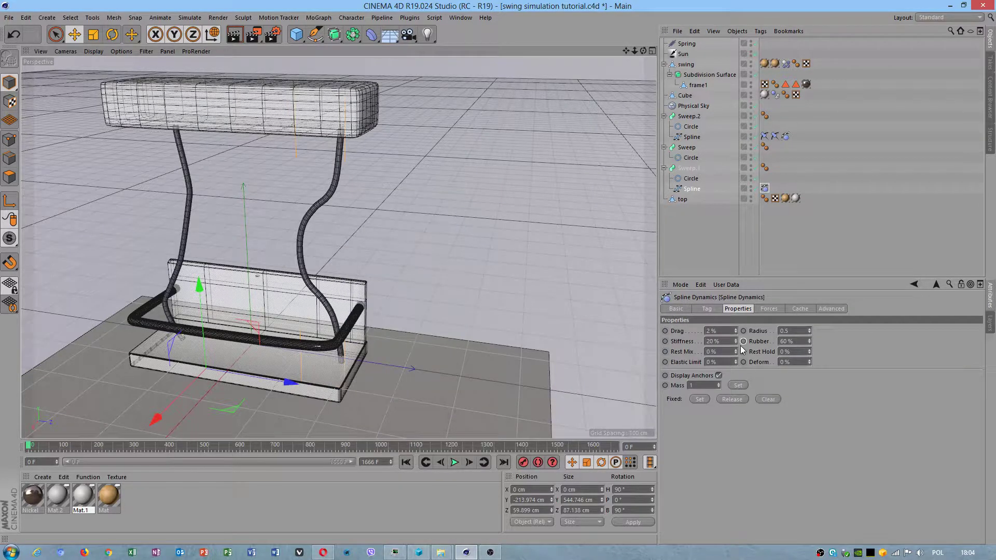
{"action": "left_click_drag", "start_coordinate": [735, 340], "coordinate": [735, 334]}
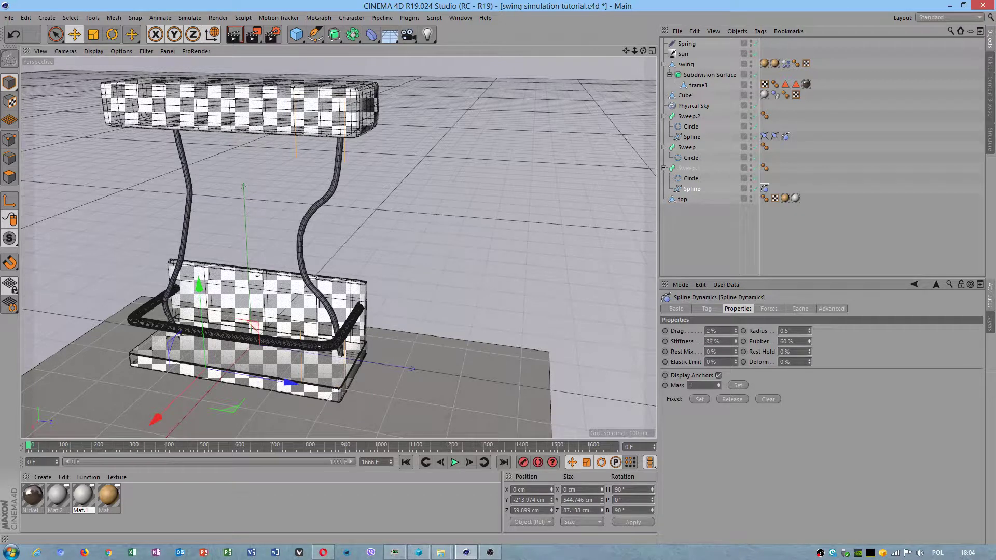
{"action": "middle_click_drag", "start_coordinate": [343, 272], "coordinate": [371, 280], "text": "alt"}
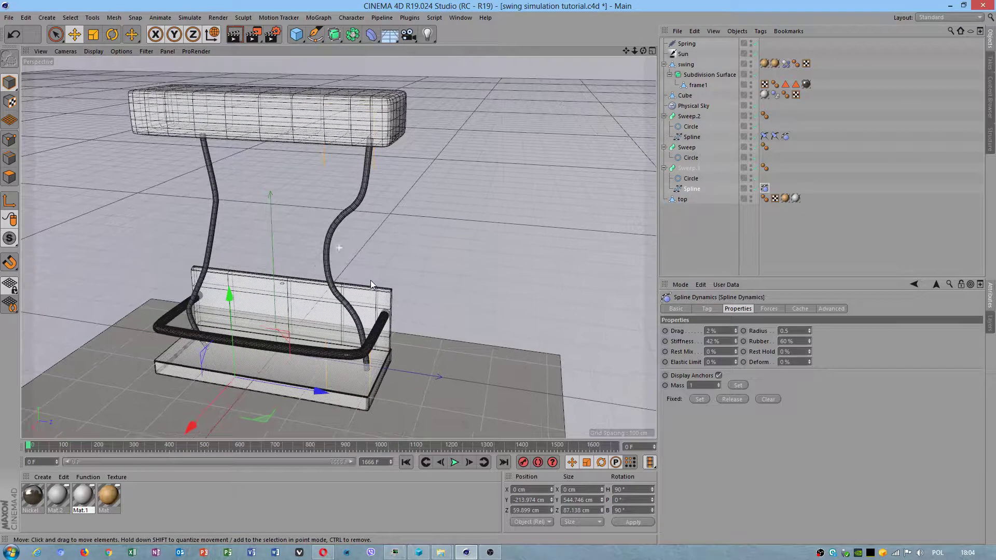
Step: Add a Hair Constraint tag to the Spline of Sweep.1 and assign the top object as its target
{"action": "left_click", "coordinate": [366, 175]}
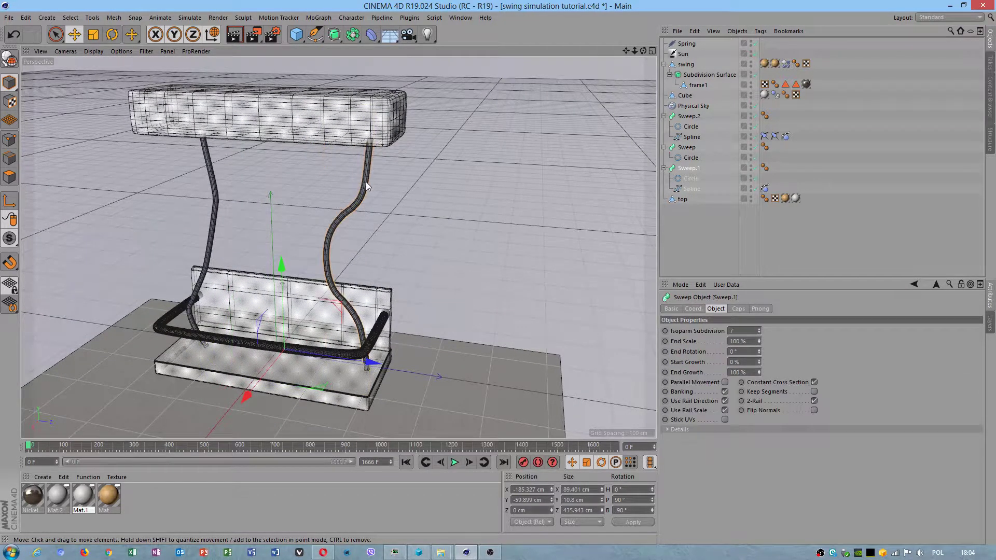
{"action": "left_click", "coordinate": [692, 189]}
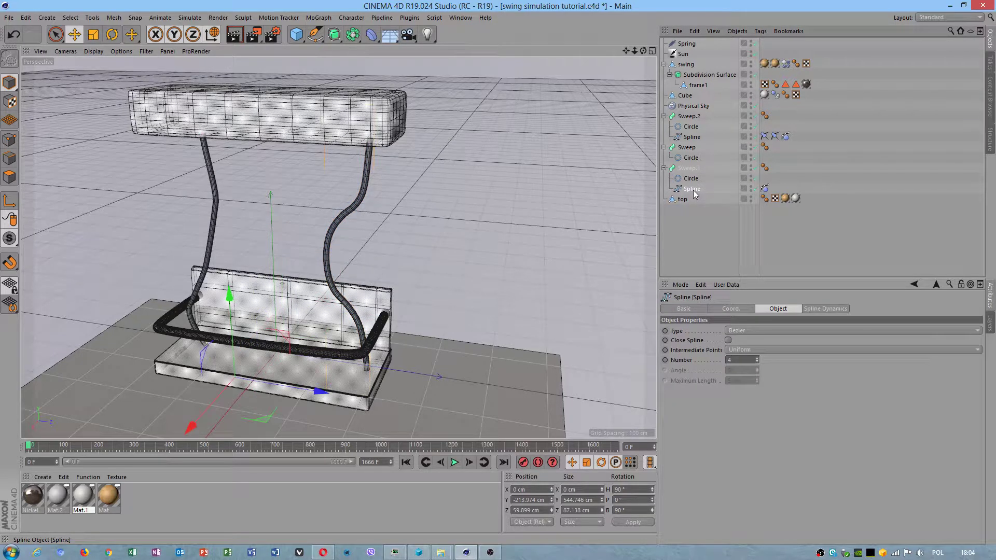
{"action": "right_click", "coordinate": [362, 207]}
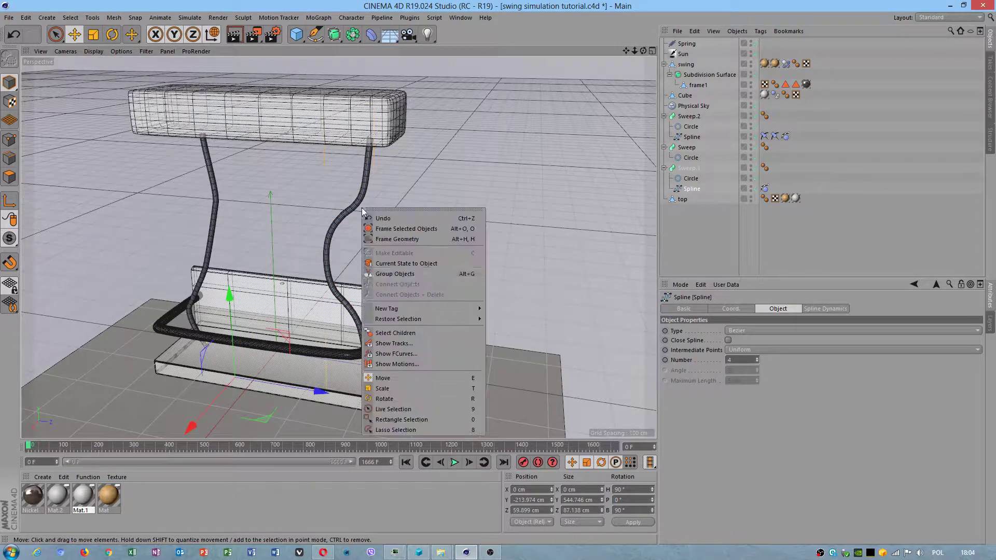
{"action": "mouse_move", "coordinate": [429, 309]}
{"action": "mouse_move", "coordinate": [530, 344]}
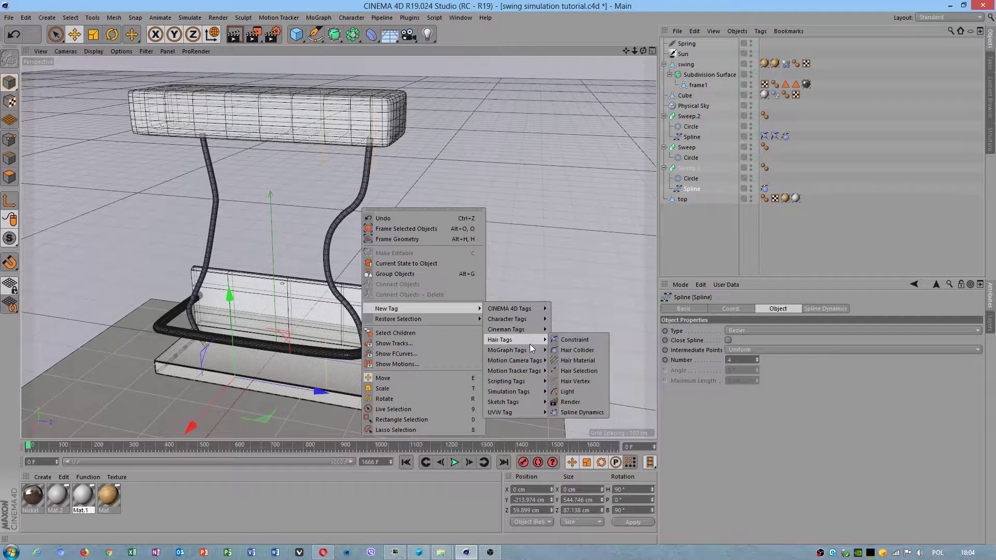
{"action": "left_click", "coordinate": [574, 343]}
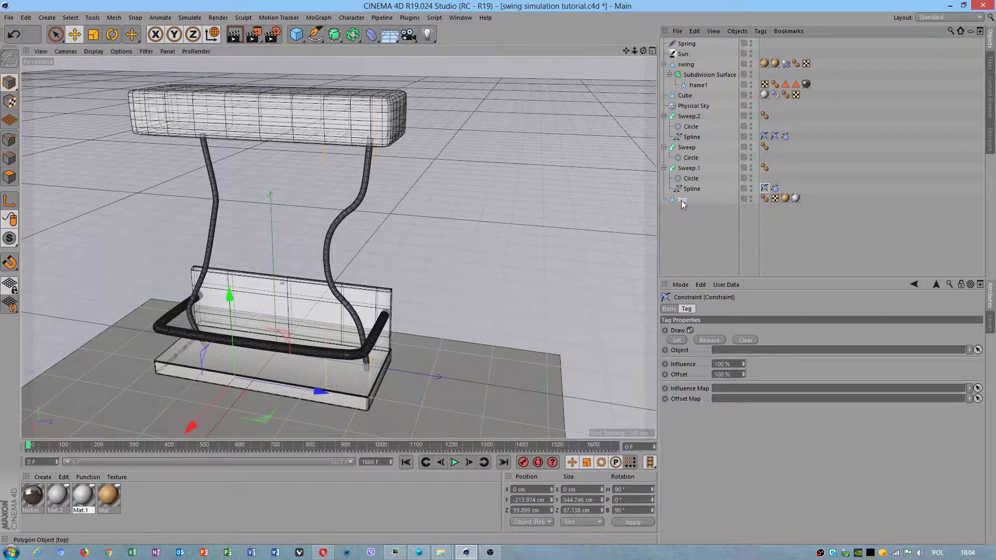
{"action": "left_click_drag", "start_coordinate": [734, 350], "coordinate": [732, 347]}
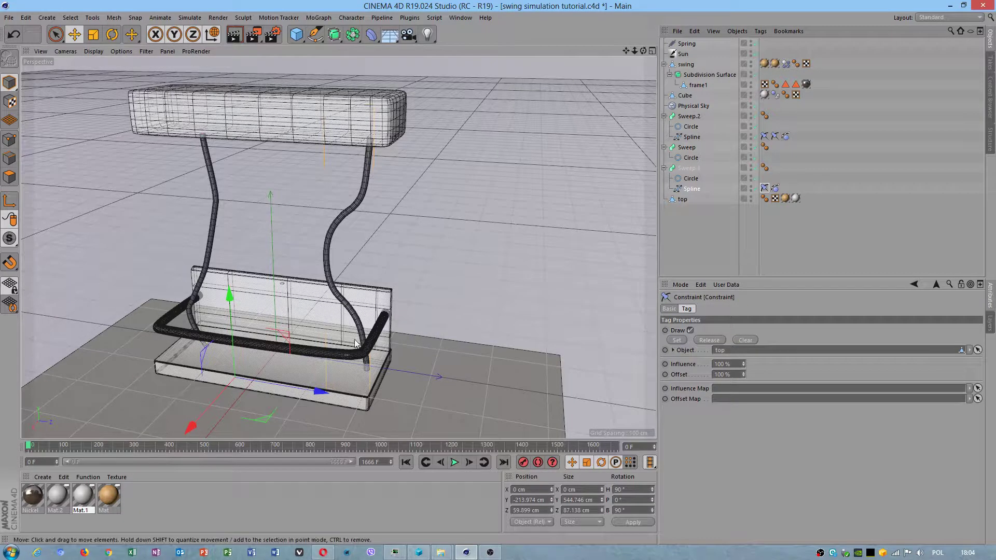
Step: Anchor the upper end point of Sweep.1's spline to the top object with the constraint's Set function
{"action": "left_click", "coordinate": [10, 140]}
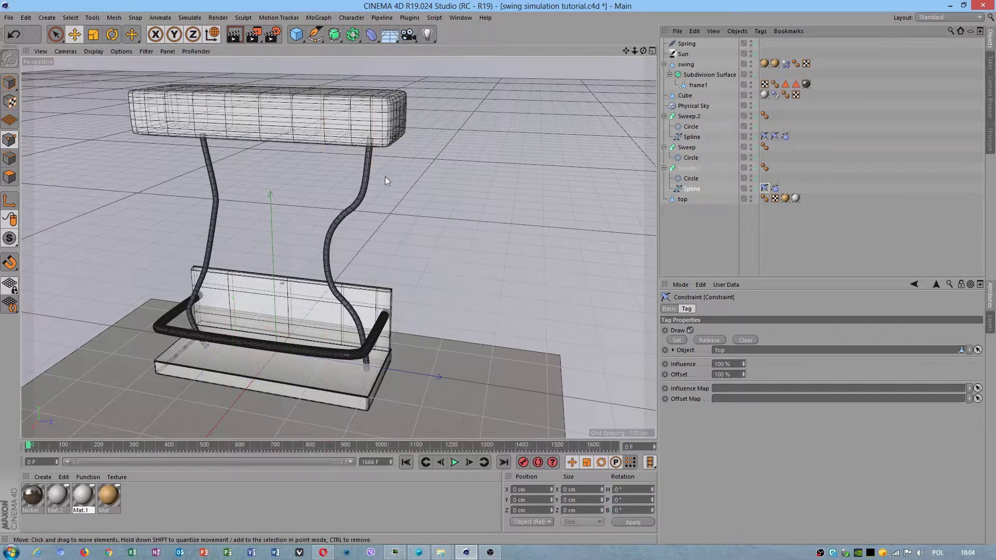
{"action": "left_click", "coordinate": [374, 141]}
{"action": "left_click", "coordinate": [679, 340]}
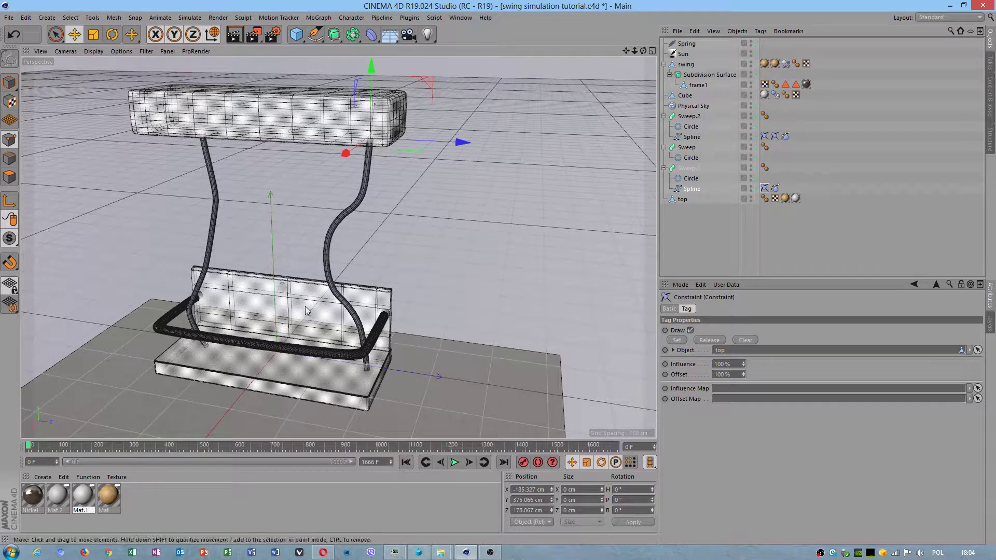
Step: Play the simulation to check how the second rod hangs from the canopy, and rewind to the first frame
{"action": "left_click", "coordinate": [455, 463]}
{"action": "left_click", "coordinate": [455, 462]}
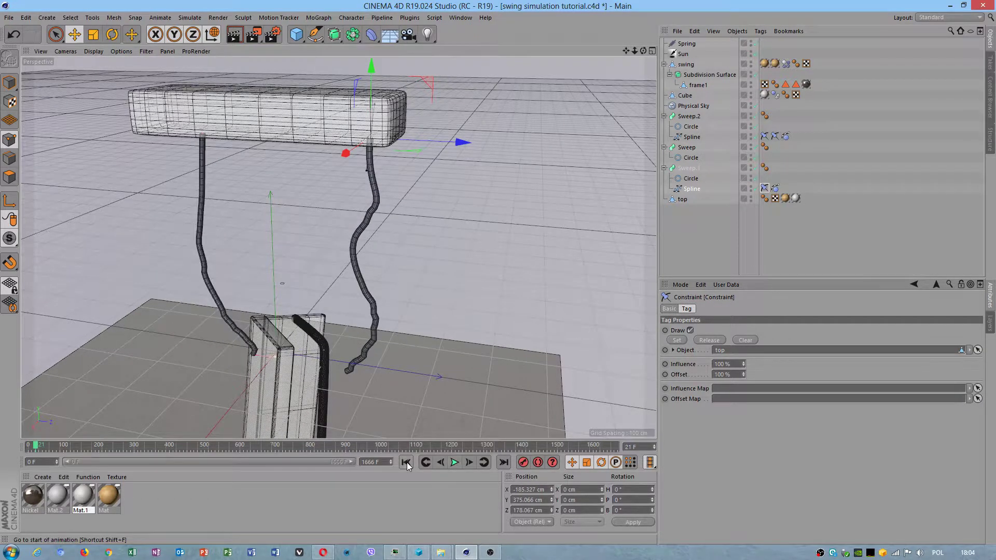
{"action": "left_click", "coordinate": [406, 462]}
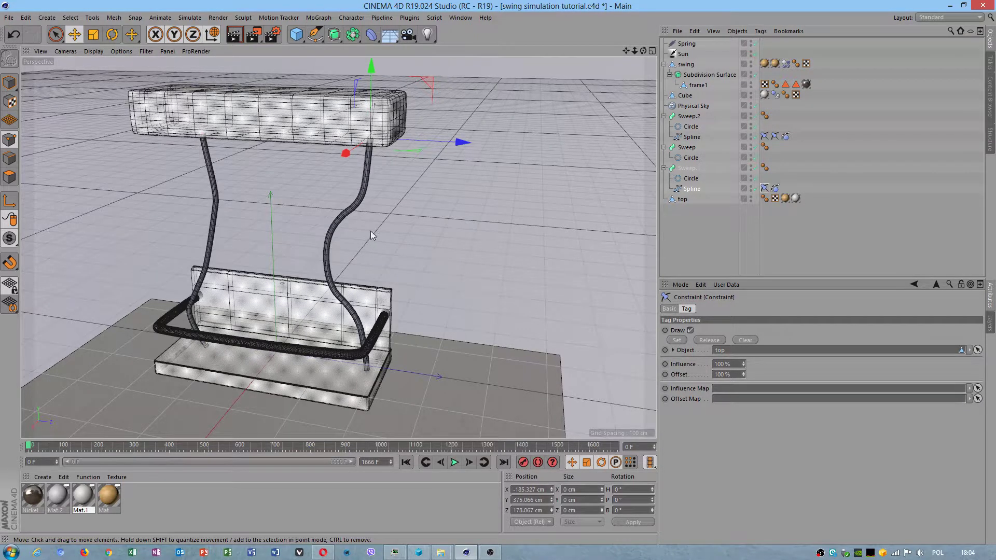
Step: Add a second Hair Constraint tag to the Spline of Sweep.1 and assign the swing object as its target
{"action": "left_click", "coordinate": [9, 83]}
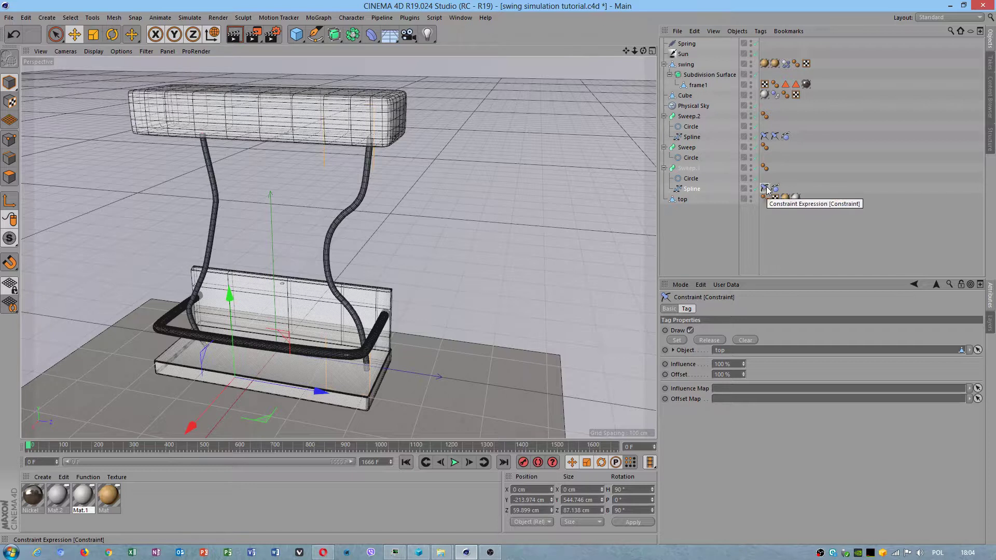
{"action": "right_click", "coordinate": [360, 195]}
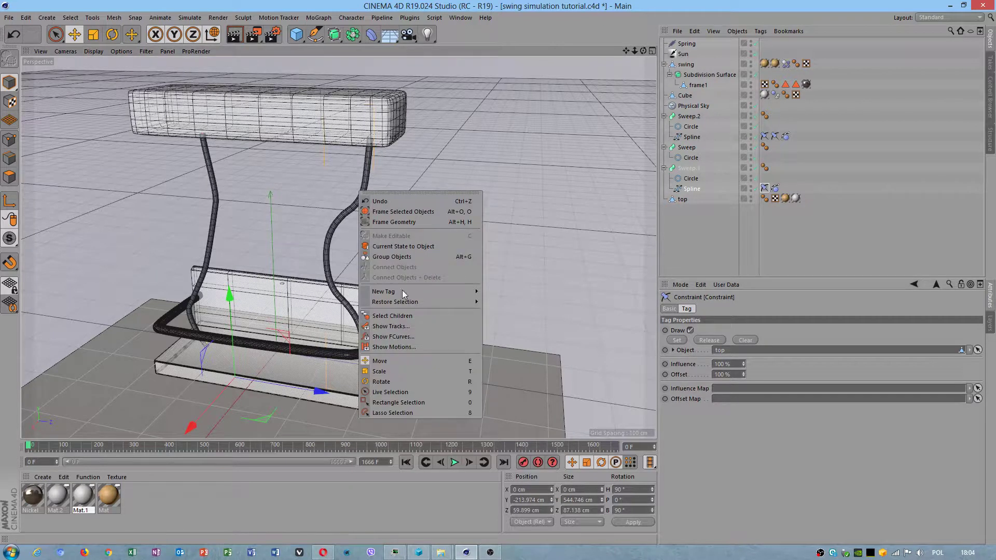
{"action": "mouse_move", "coordinate": [400, 292]}
{"action": "mouse_move", "coordinate": [534, 325]}
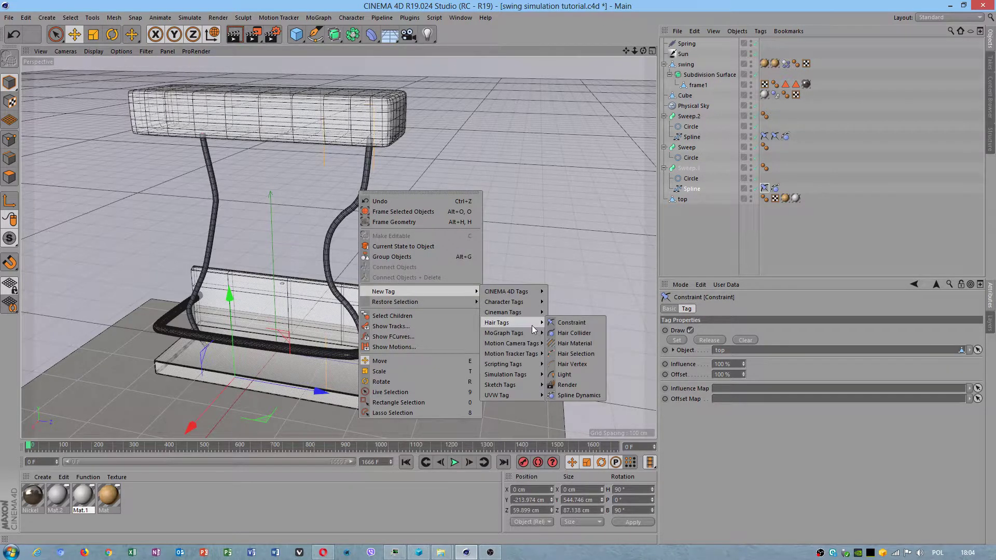
{"action": "left_click", "coordinate": [562, 323]}
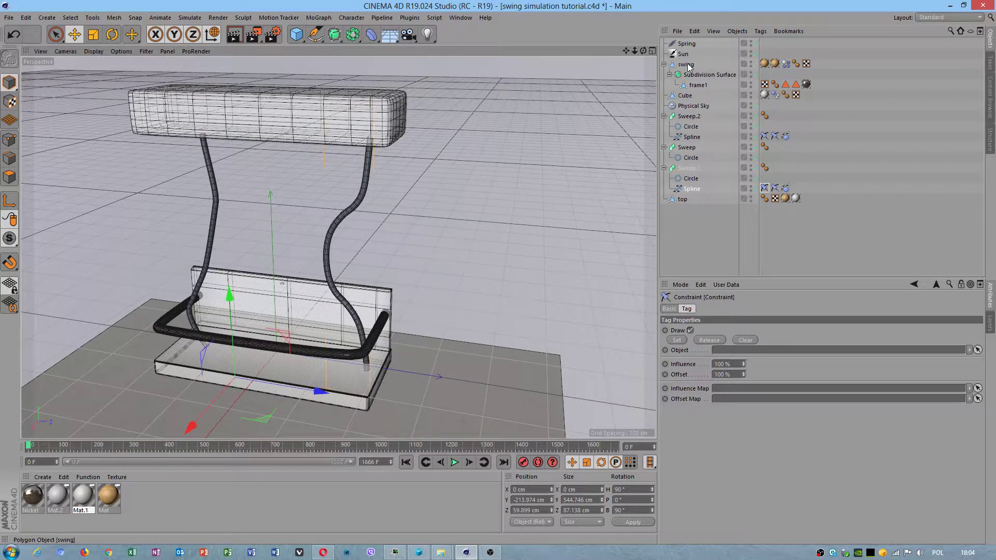
{"action": "left_click_drag", "start_coordinate": [685, 64], "coordinate": [737, 151]}
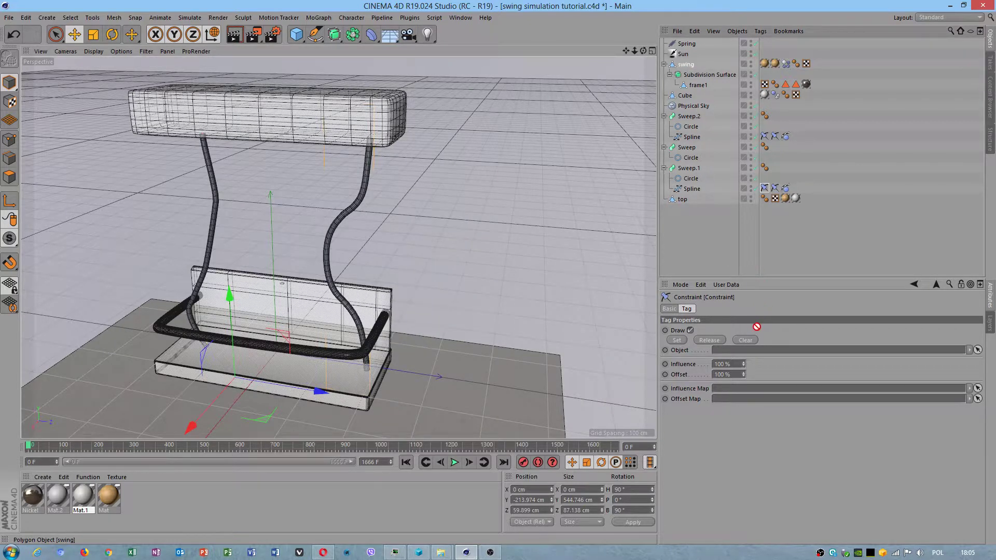
{"action": "left_click_drag", "start_coordinate": [749, 355], "coordinate": [749, 357]}
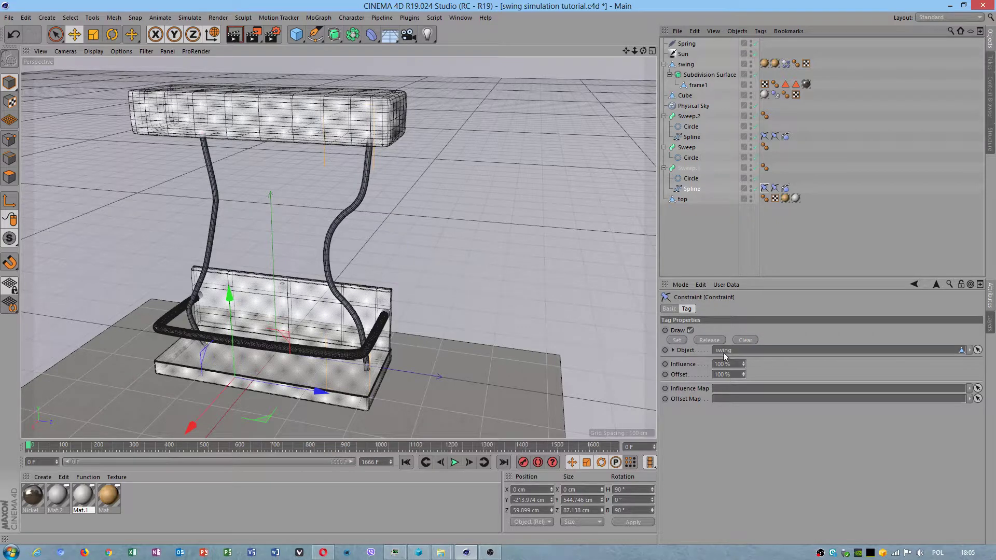
Step: Anchor the lower end point of Sweep.1's spline to the swing object with the second constraint's Set function
{"action": "left_click", "coordinate": [9, 139]}
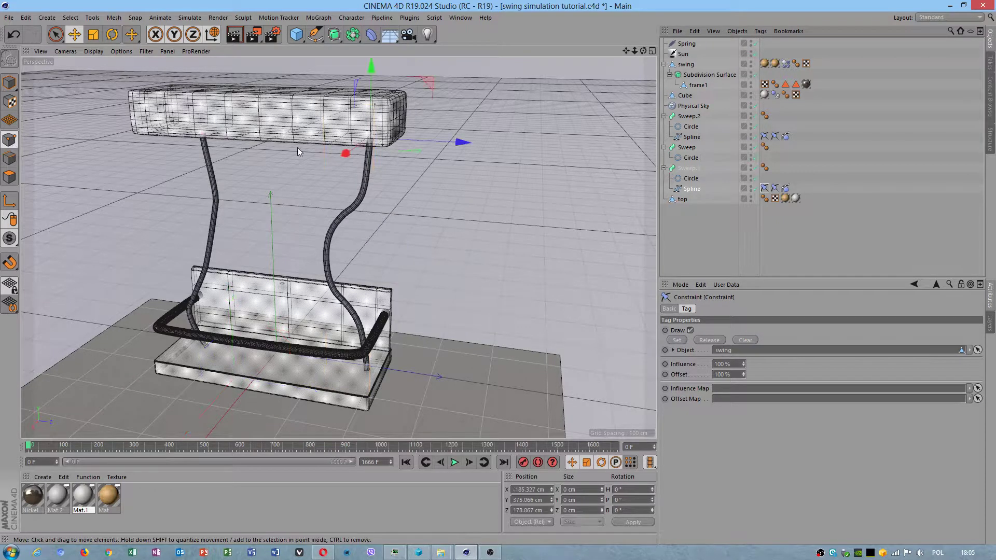
{"action": "mouse_move", "coordinate": [383, 158]}
{"action": "left_mouse_down", "text": "alt"}
{"action": "mouse_move", "coordinate": [378, 128]}
{"action": "mouse_move", "coordinate": [384, 159]}
{"action": "mouse_move", "coordinate": [352, 125]}
{"action": "mouse_move", "coordinate": [384, 156]}
{"action": "left_mouse_up", "text": "alt"}
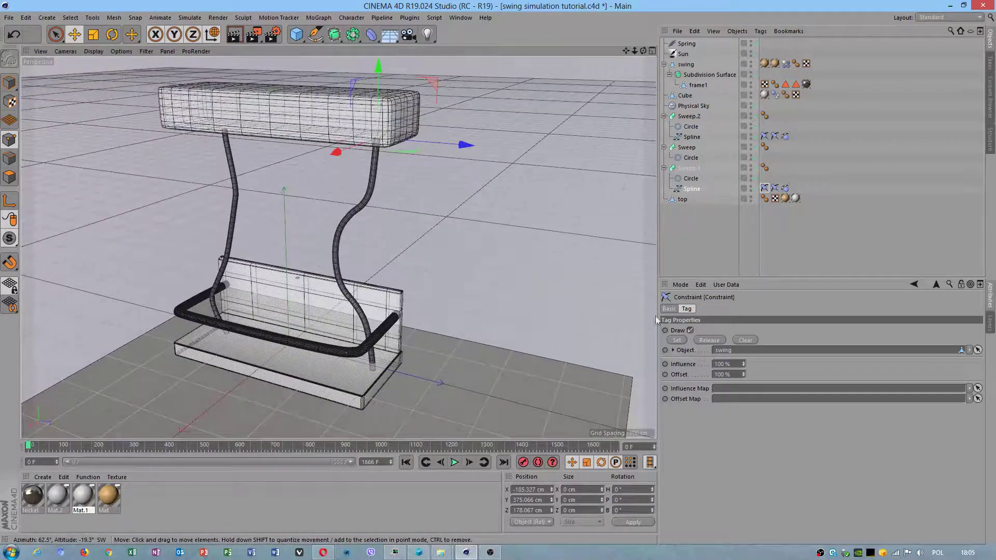
{"action": "left_click", "coordinate": [369, 374]}
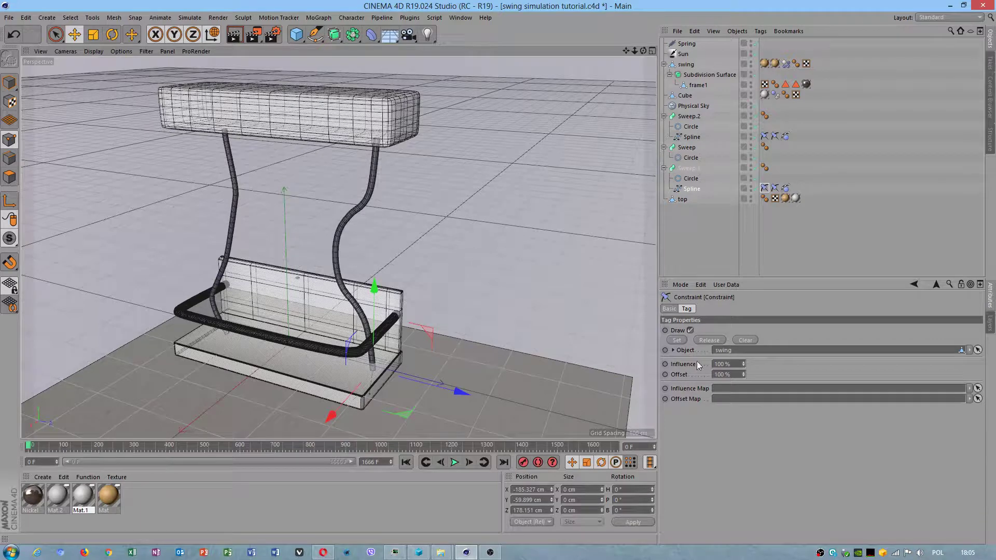
Step: Play the simulation to examine the second rod's attachment to the seat, and rewind to the first frame
{"action": "left_click", "coordinate": [455, 462]}
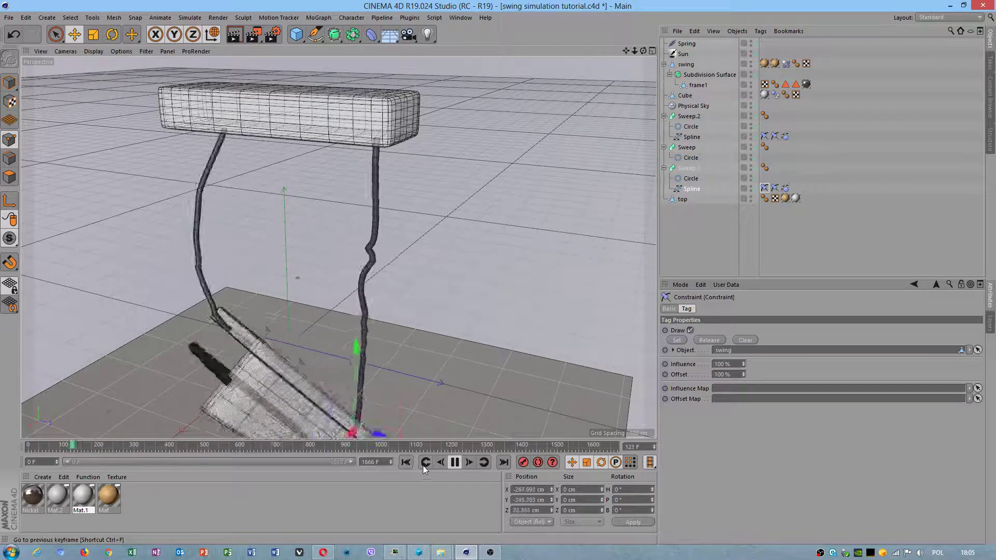
{"action": "left_click", "coordinate": [454, 462]}
{"action": "left_click", "coordinate": [405, 462]}
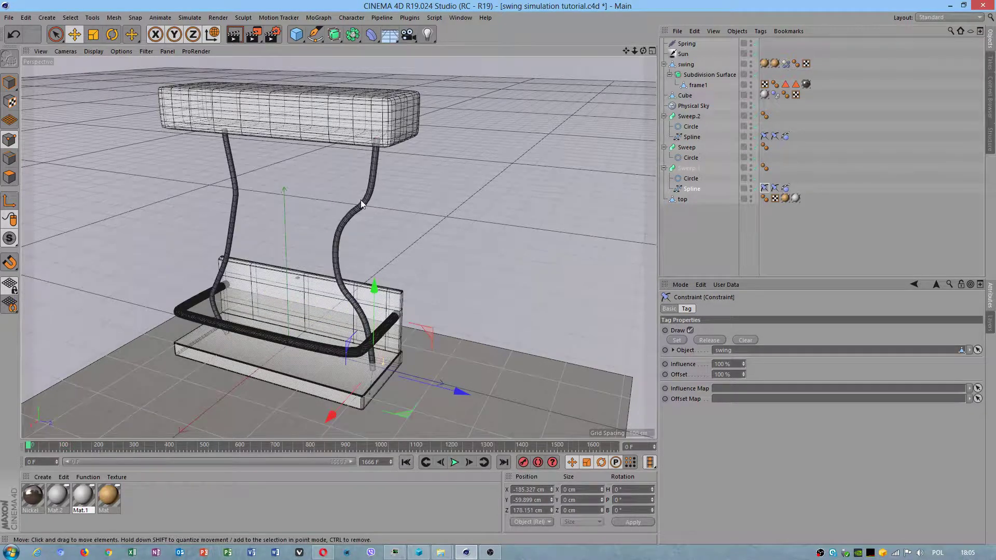
{"action": "left_click_drag", "start_coordinate": [361, 204], "coordinate": [374, 202], "text": "alt"}
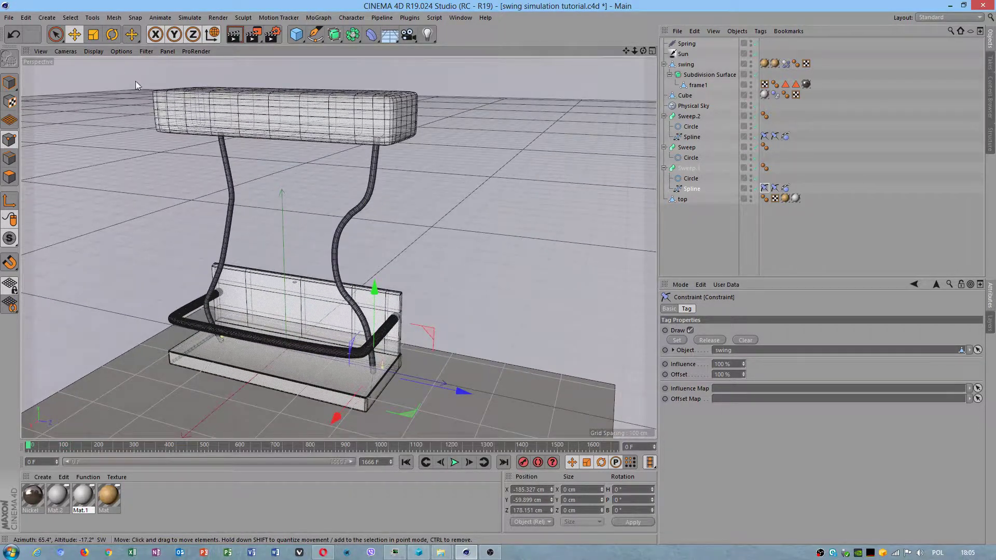
Step: Add a second dynamics Spring with top as Object A and swing as Object B
{"action": "left_click", "coordinate": [9, 83]}
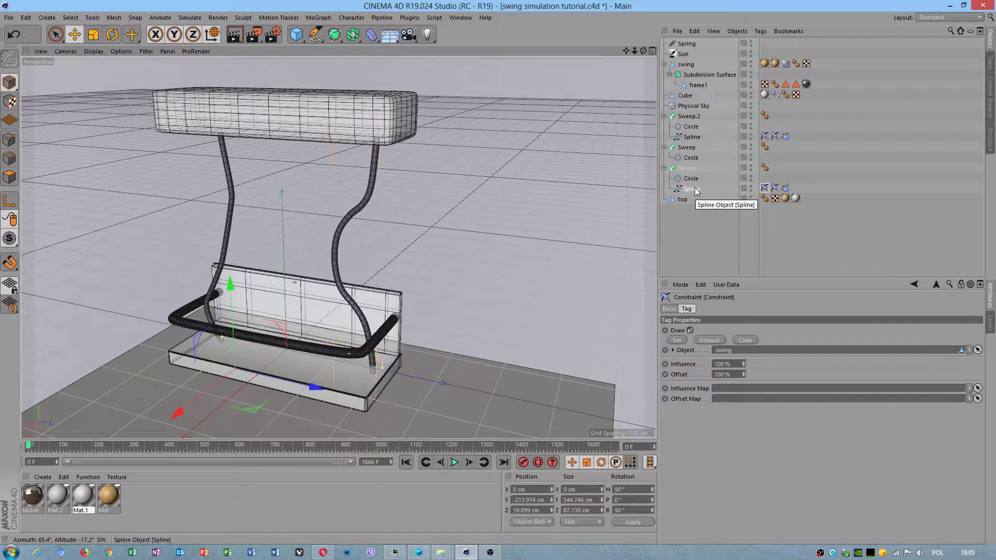
{"action": "left_click", "coordinate": [189, 17]}
{"action": "mouse_move", "coordinate": [203, 45]}
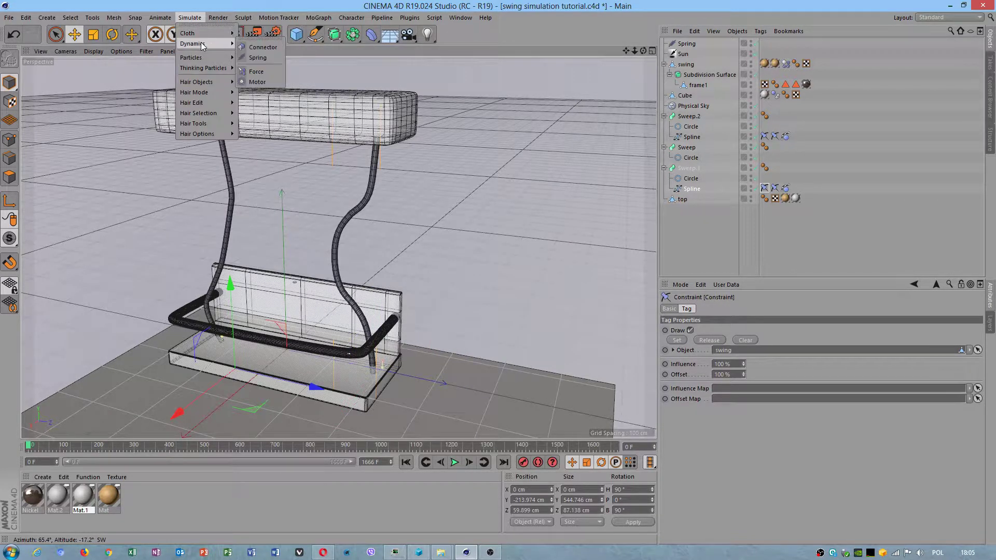
{"action": "left_click", "coordinate": [267, 58]}
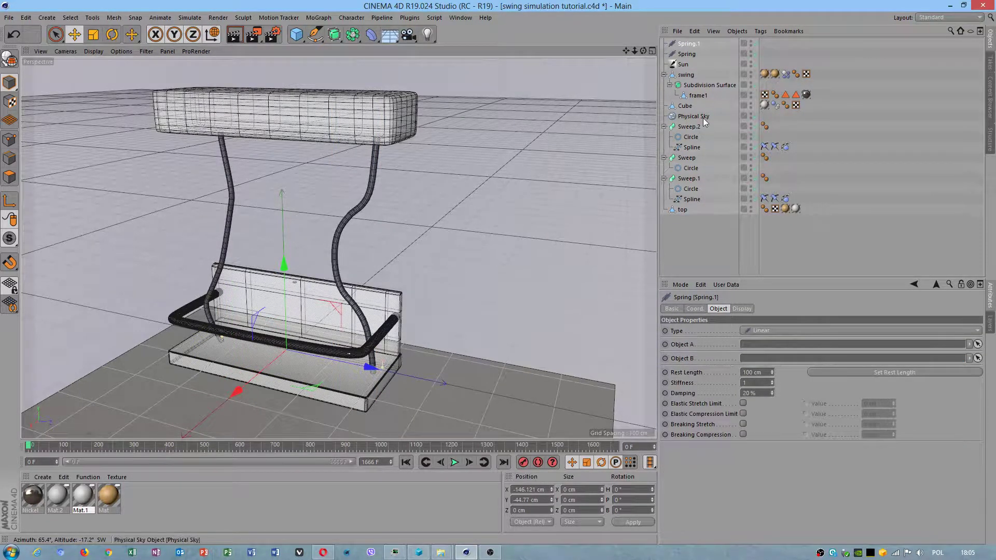
{"action": "left_click_drag", "start_coordinate": [688, 210], "coordinate": [714, 232]}
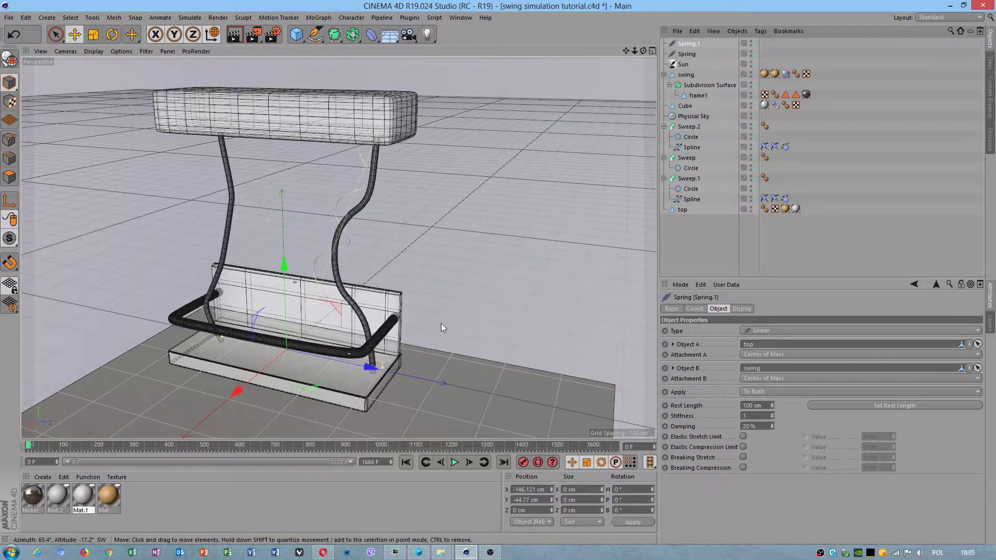
Step: Set the new spring's Attachment A to Offset with 71 cm, -31 cm and 14 cm, and capture its rest length
{"action": "left_click_drag", "start_coordinate": [441, 323], "coordinate": [439, 321], "text": "alt"}
{"action": "left_click", "coordinate": [777, 356]}
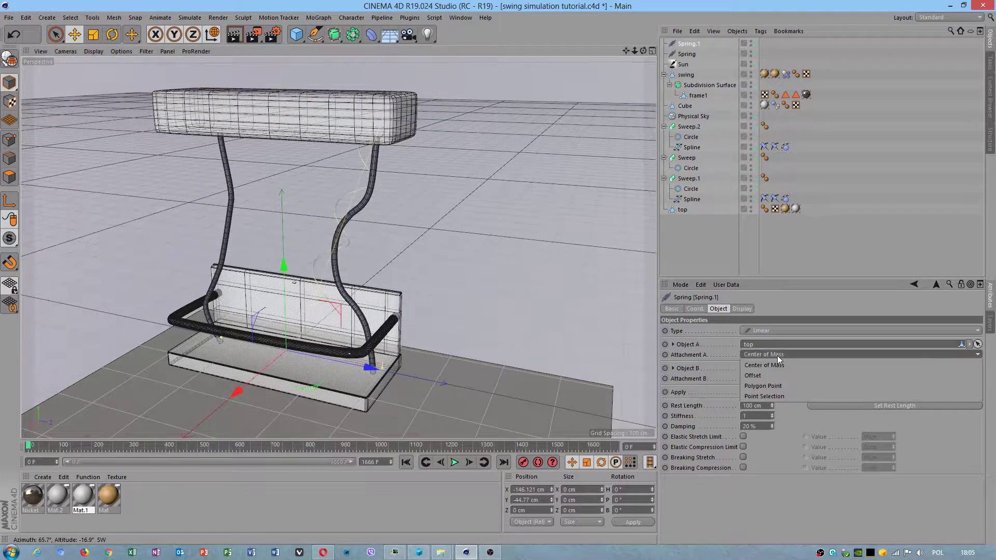
{"action": "left_click", "coordinate": [762, 374]}
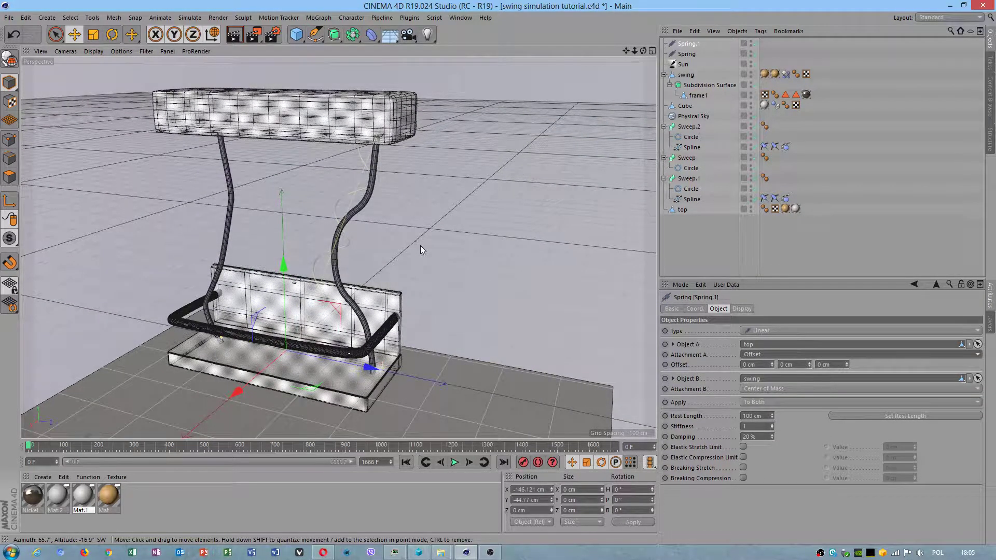
{"action": "mouse_move", "coordinate": [771, 365]}
{"action": "left_mouse_down"}
{"action": "mouse_move", "coordinate": [771, 373]}
{"action": "mouse_move", "coordinate": [771, 365]}
{"action": "left_mouse_up"}
{"action": "left_click_drag", "start_coordinate": [382, 115], "coordinate": [536, 126], "text": "alt"}
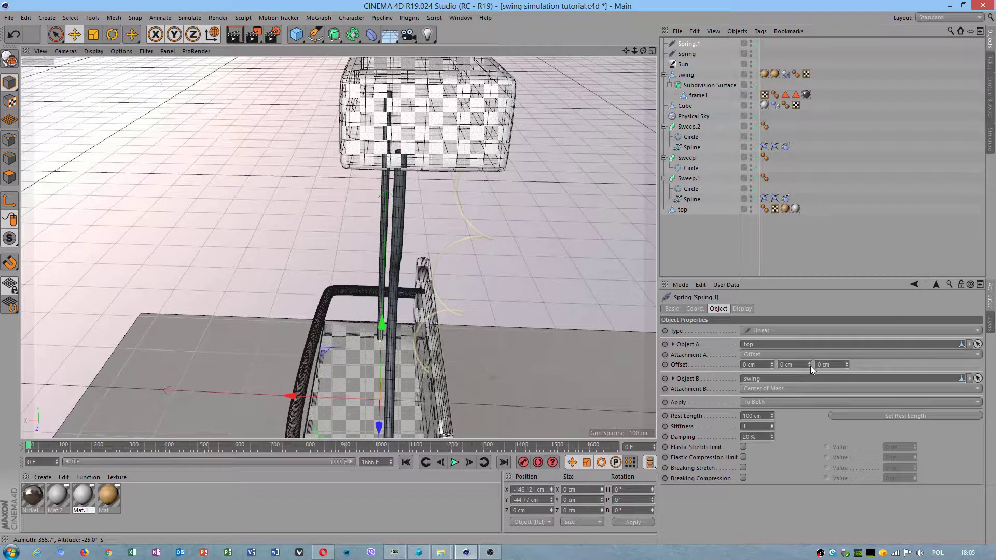
{"action": "left_click_drag", "start_coordinate": [809, 365], "coordinate": [772, 352]}
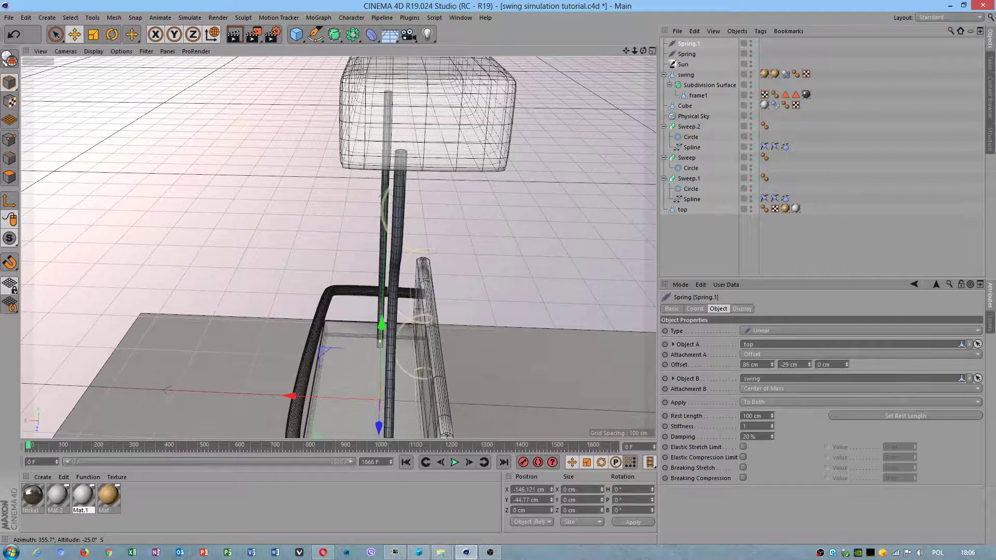
{"action": "left_click_drag", "start_coordinate": [368, 136], "coordinate": [468, 144], "text": "alt"}
{"action": "left_click_drag", "start_coordinate": [771, 364], "coordinate": [764, 364]}
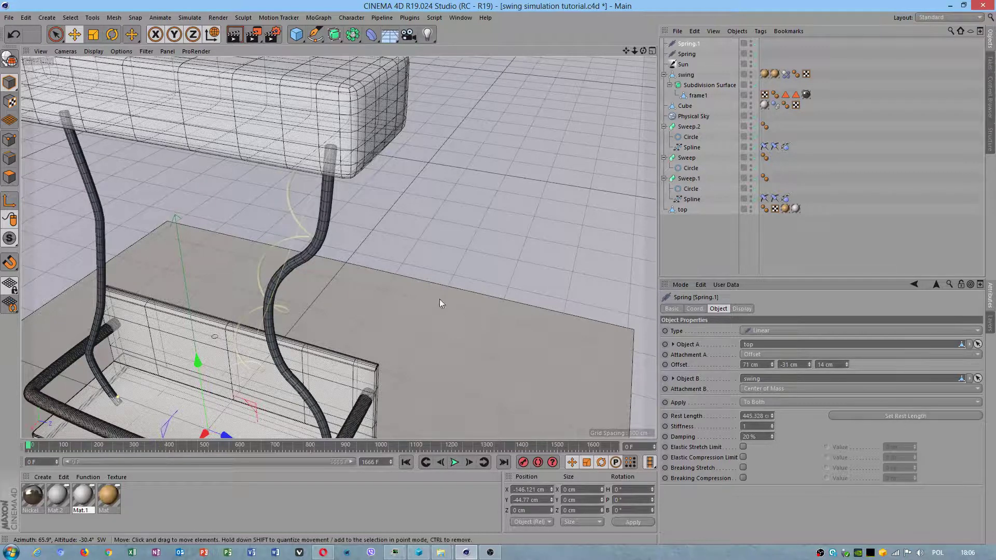
Step: Set Spring.1's Attachment B to Offset and enter 49 cm as the first offset value
{"action": "middle_click_drag", "start_coordinate": [280, 358], "coordinate": [311, 252], "text": "alt"}
{"action": "scroll", "coordinate": [399, 289], "scroll_direction": "up", "scroll_amount": 3}
{"action": "left_click_drag", "start_coordinate": [410, 289], "coordinate": [316, 270], "text": "alt"}
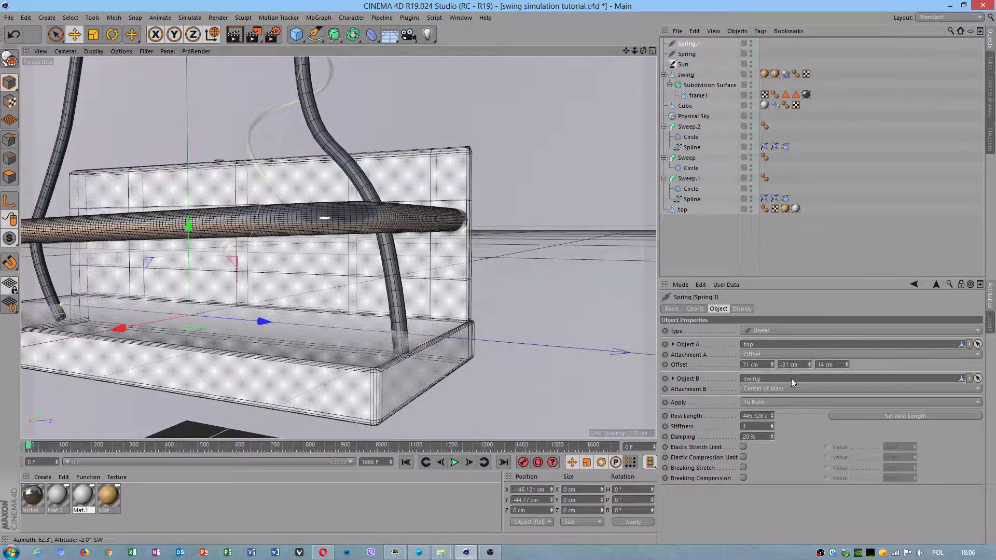
{"action": "left_click", "coordinate": [779, 389]}
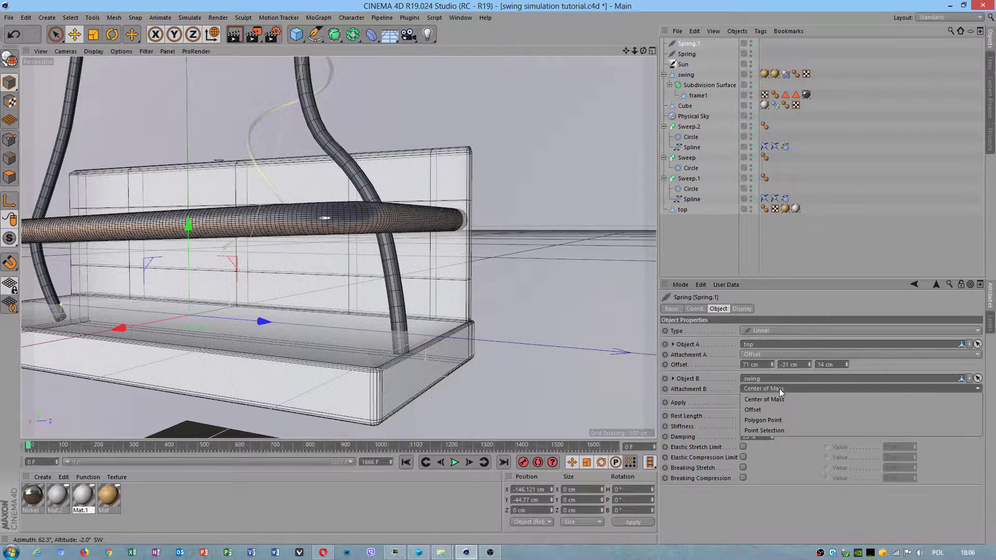
{"action": "left_click", "coordinate": [770, 408]}
{"action": "left_click_drag", "start_coordinate": [406, 293], "coordinate": [389, 311], "text": "alt"}
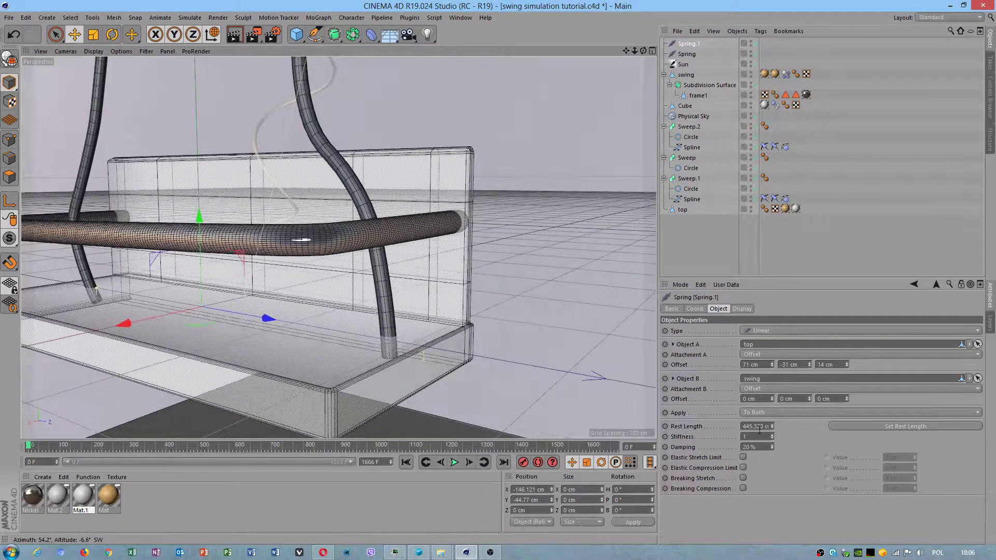
{"action": "left_click", "coordinate": [772, 397]}
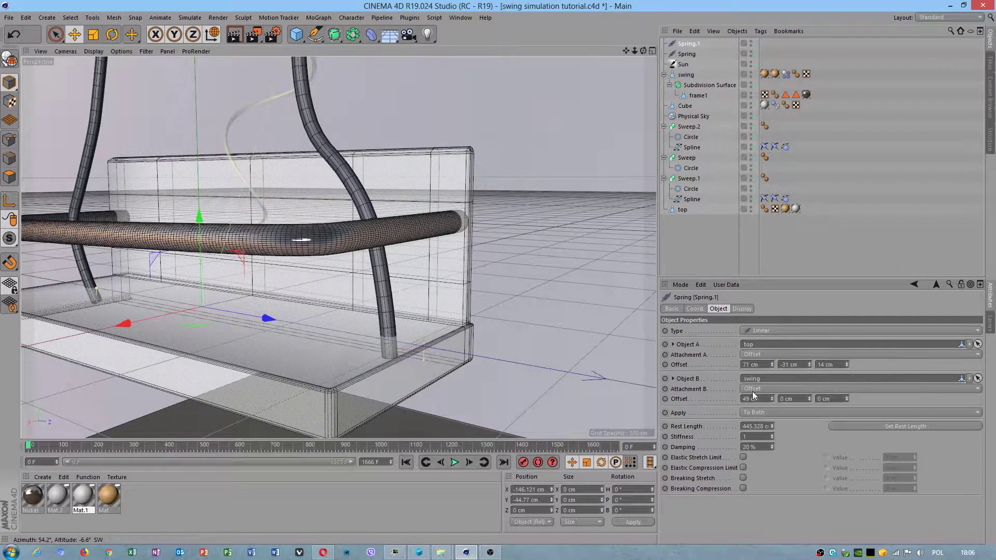
Step: Set the remaining Attachment B offsets to -2 cm and 176 cm at the rod's lower end, and capture the spring's rest length
{"action": "left_click_drag", "start_coordinate": [329, 321], "coordinate": [378, 381], "text": "alt"}
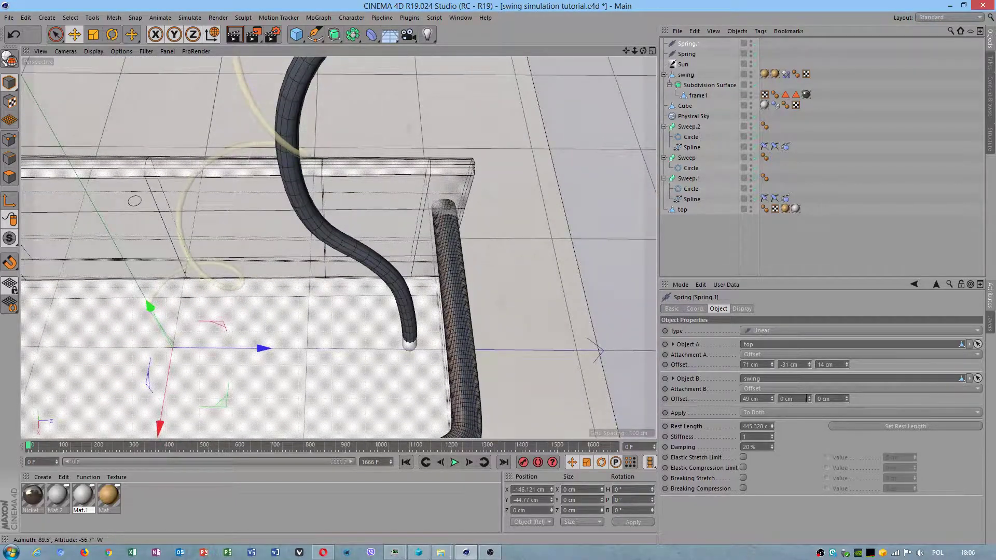
{"action": "left_click_drag", "start_coordinate": [809, 398], "coordinate": [847, 346]}
{"action": "left_click_drag", "start_coordinate": [489, 322], "coordinate": [391, 334], "text": "alt"}
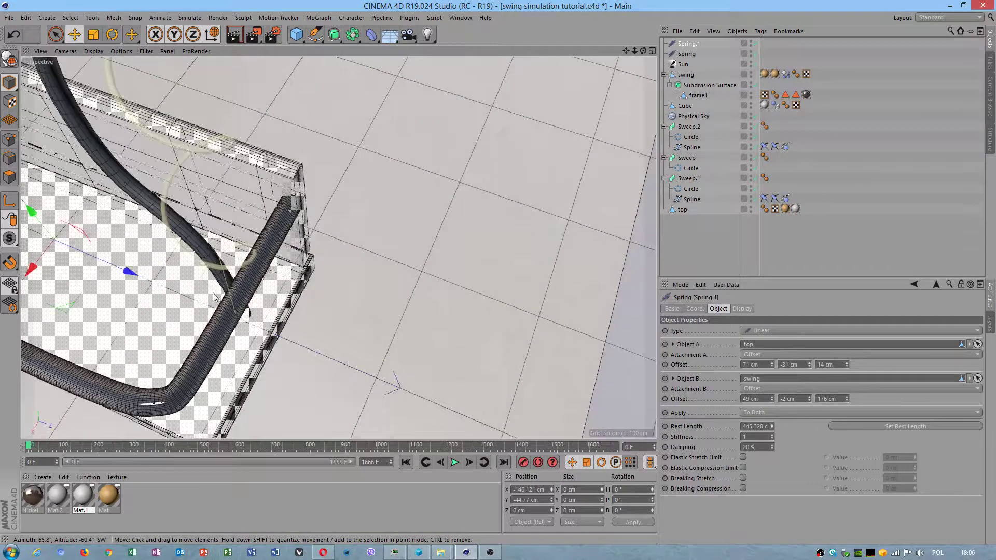
{"action": "left_click_drag", "start_coordinate": [213, 292], "coordinate": [150, 299], "text": "alt"}
{"action": "scroll", "coordinate": [148, 298], "scroll_direction": "down", "scroll_amount": 6}
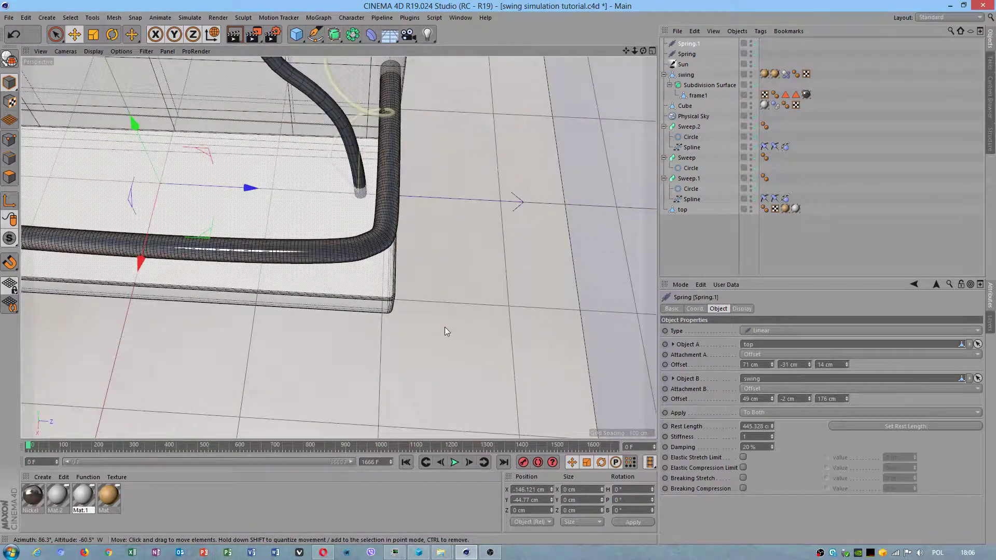
{"action": "left_click", "coordinate": [907, 425]}
Step: Hide the Spring.1 object in the editor and renderer
{"action": "scroll", "coordinate": [357, 176], "scroll_direction": "down", "scroll_amount": 6}
{"action": "left_click_drag", "start_coordinate": [363, 205], "coordinate": [231, 140], "text": "alt"}
{"action": "middle_click_drag", "start_coordinate": [230, 140], "coordinate": [238, 241], "text": "alt"}
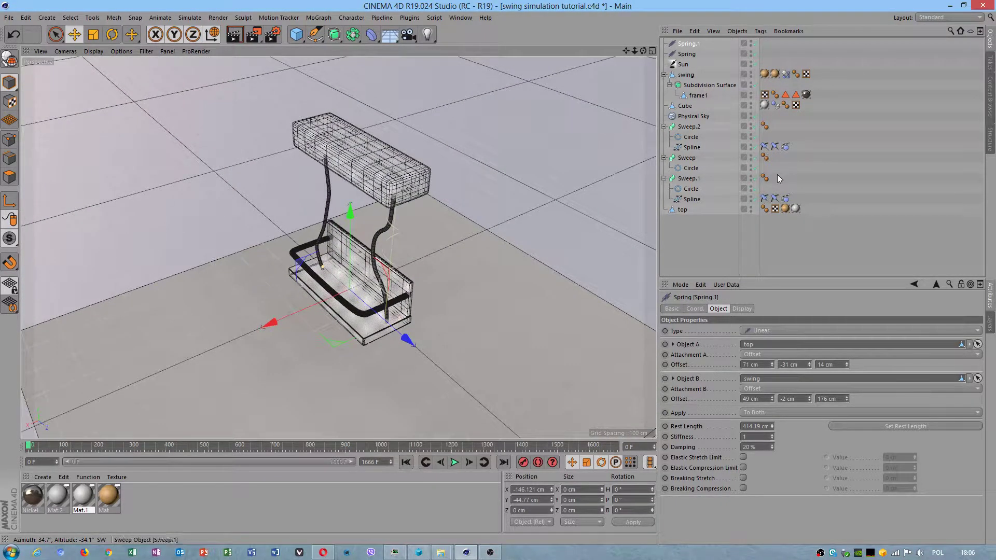
{"action": "left_click", "coordinate": [754, 42]}
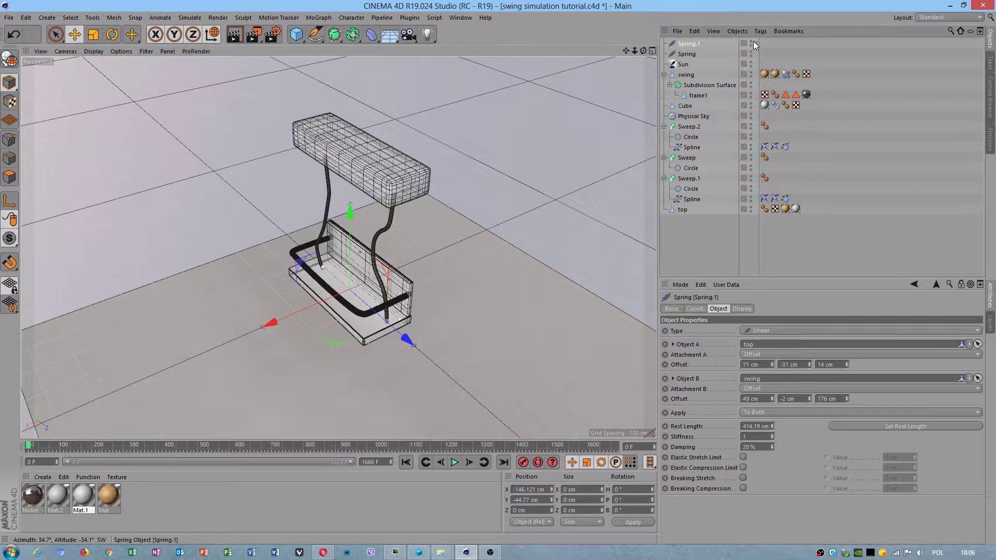
{"action": "left_click", "coordinate": [752, 40], "text": "alt"}
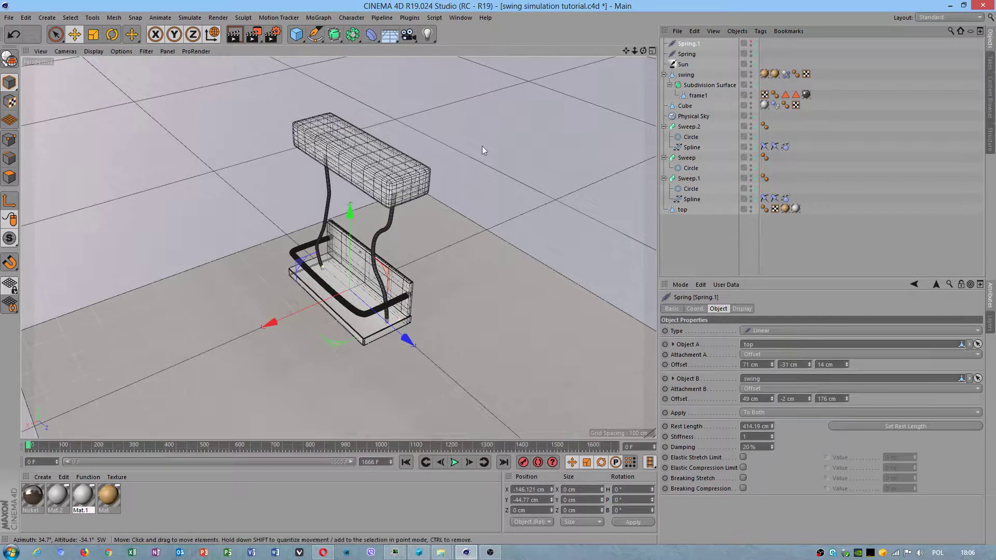
Step: Play the simulation to examine from several sides how the swing hangs on both springs, and rewind to the first frame
{"action": "left_click", "coordinate": [455, 462]}
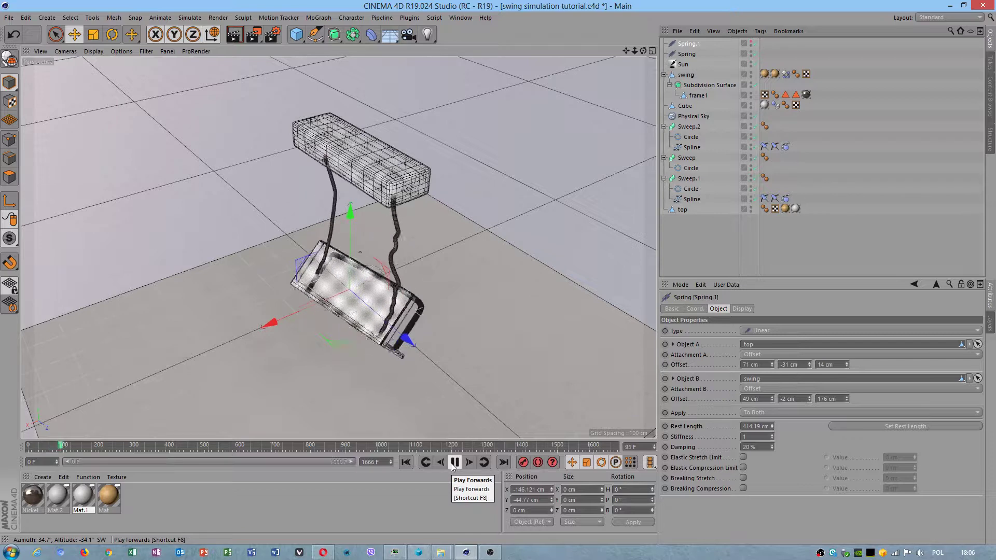
{"action": "left_click_drag", "start_coordinate": [362, 248], "coordinate": [285, 249], "text": "alt"}
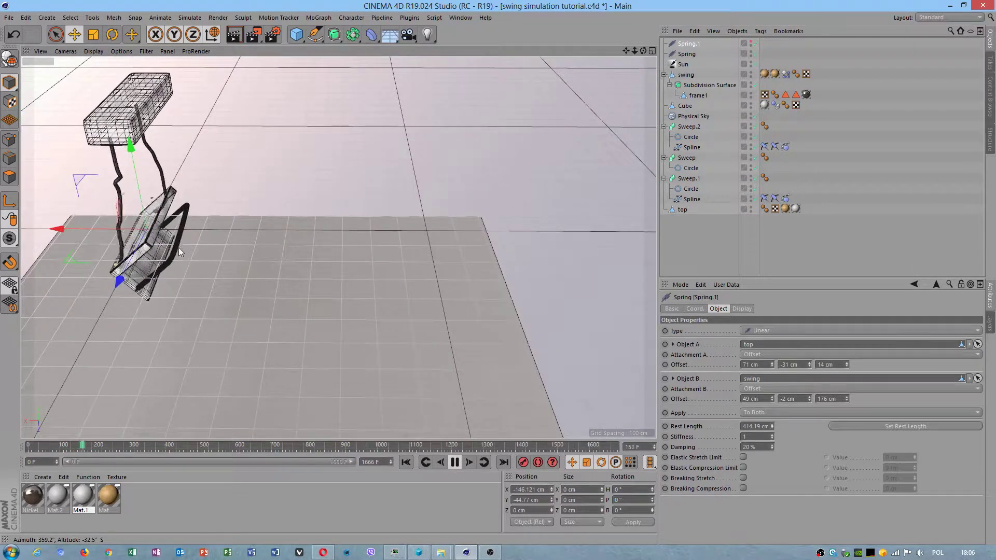
{"action": "middle_click_drag", "start_coordinate": [179, 248], "coordinate": [304, 290], "text": "alt"}
{"action": "left_click_drag", "start_coordinate": [382, 296], "coordinate": [298, 294], "text": "alt"}
{"action": "middle_click_drag", "start_coordinate": [293, 233], "coordinate": [338, 247], "text": "alt"}
{"action": "right_click_drag", "start_coordinate": [322, 244], "coordinate": [388, 389], "text": "alt"}
{"action": "left_click", "coordinate": [455, 462]}
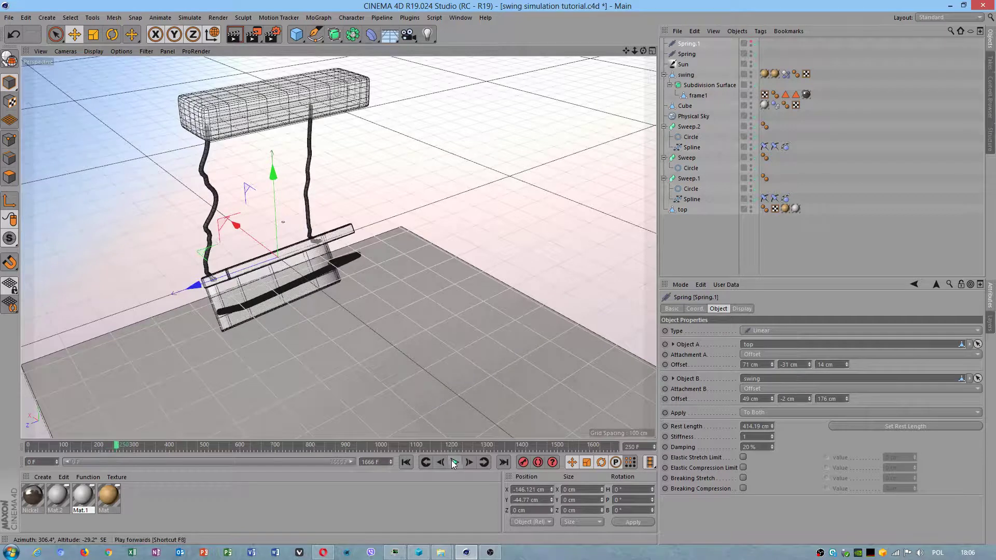
{"action": "left_click", "coordinate": [406, 462]}
Step: Turn off X-Ray display for the top canopy and the swing object
{"action": "left_click", "coordinate": [248, 105]}
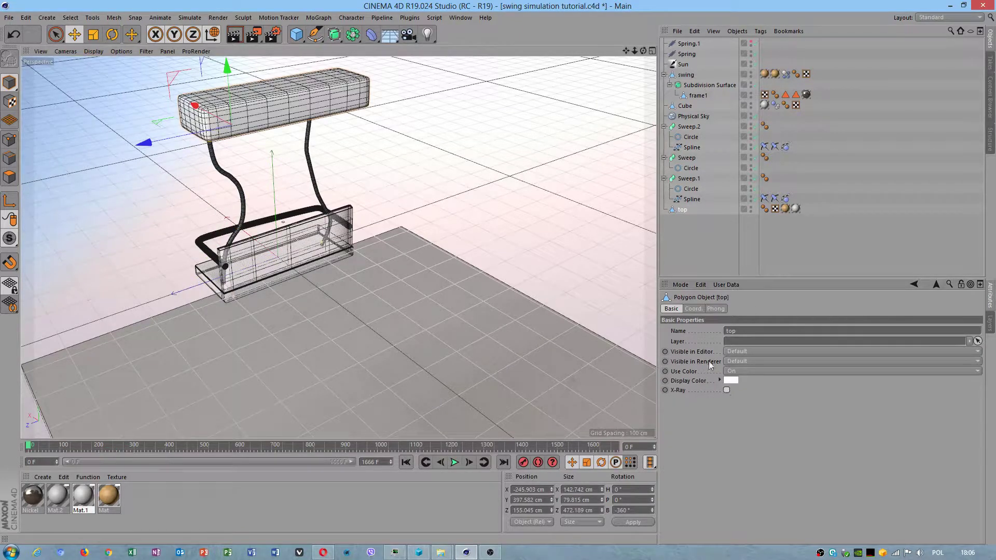
{"action": "left_click", "coordinate": [284, 273]}
{"action": "left_click", "coordinate": [726, 390]}
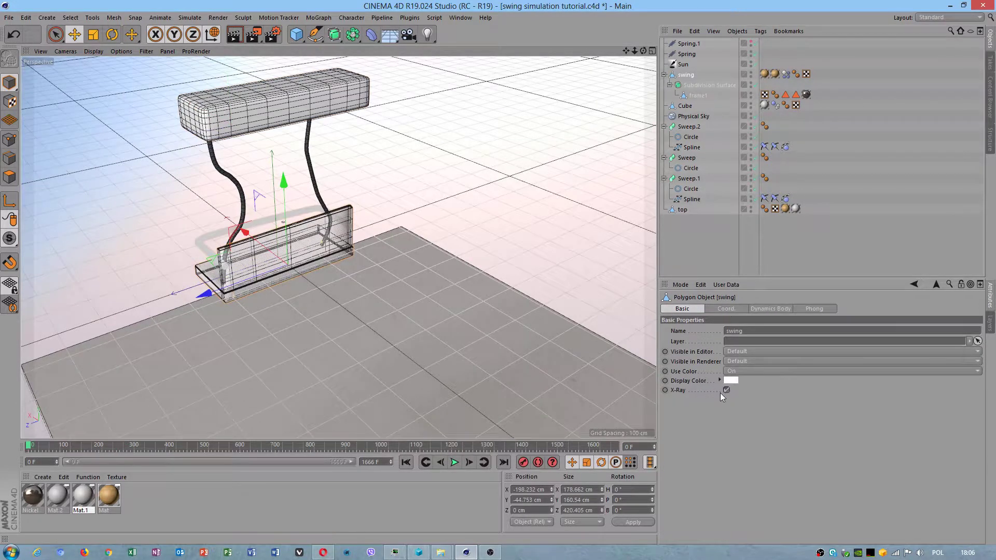
{"action": "left_click", "coordinate": [726, 390]}
Step: Add a Wind particle object and move it out in front of the seat to about 272 cm on X
{"action": "middle_click_drag", "start_coordinate": [343, 250], "coordinate": [430, 282], "text": "alt"}
{"action": "left_click_drag", "start_coordinate": [430, 281], "coordinate": [456, 267], "text": "alt"}
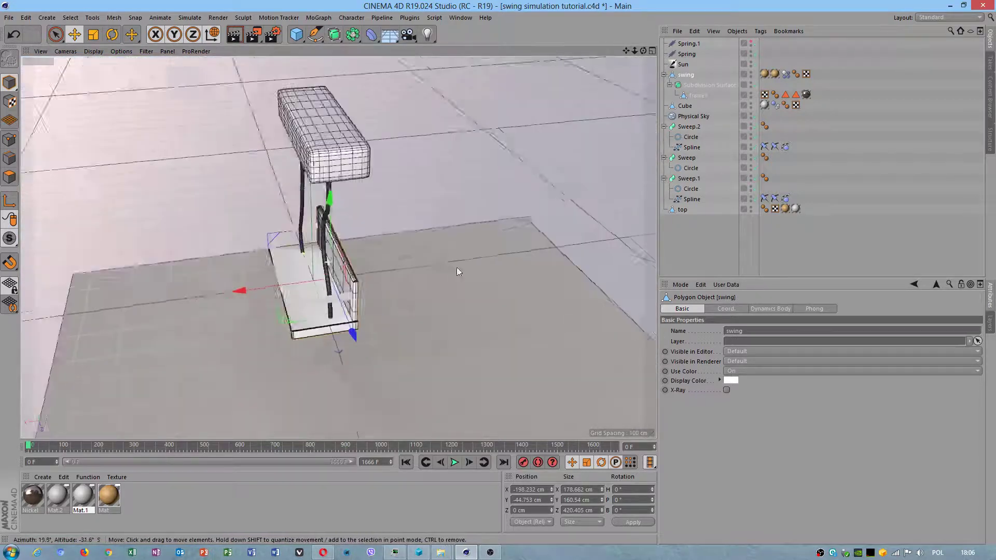
{"action": "middle_click_drag", "start_coordinate": [456, 266], "coordinate": [653, 264], "text": "alt"}
{"action": "right_click_drag", "start_coordinate": [652, 264], "coordinate": [586, 252], "text": "alt"}
{"action": "middle_click_drag", "start_coordinate": [586, 252], "coordinate": [459, 242], "text": "alt"}
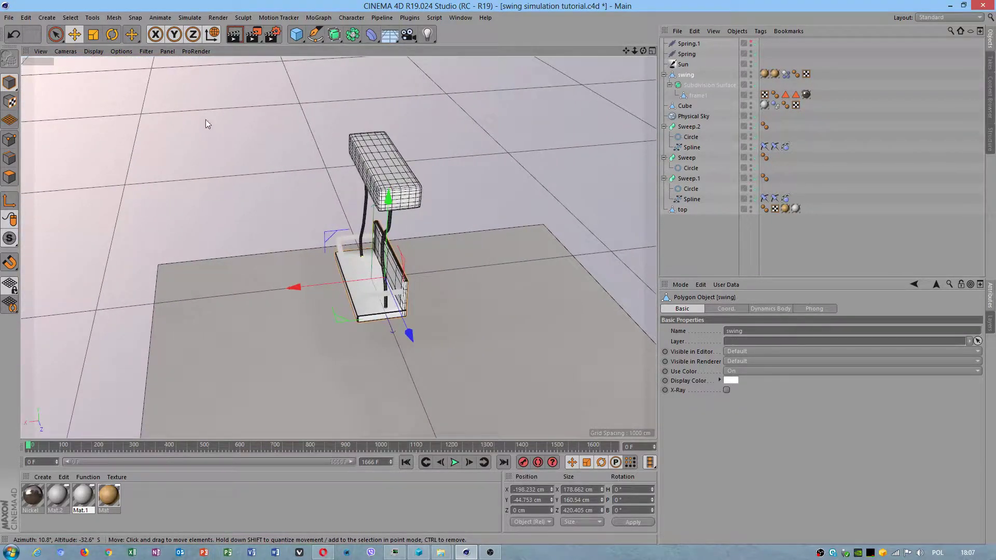
{"action": "left_click", "coordinate": [190, 18]}
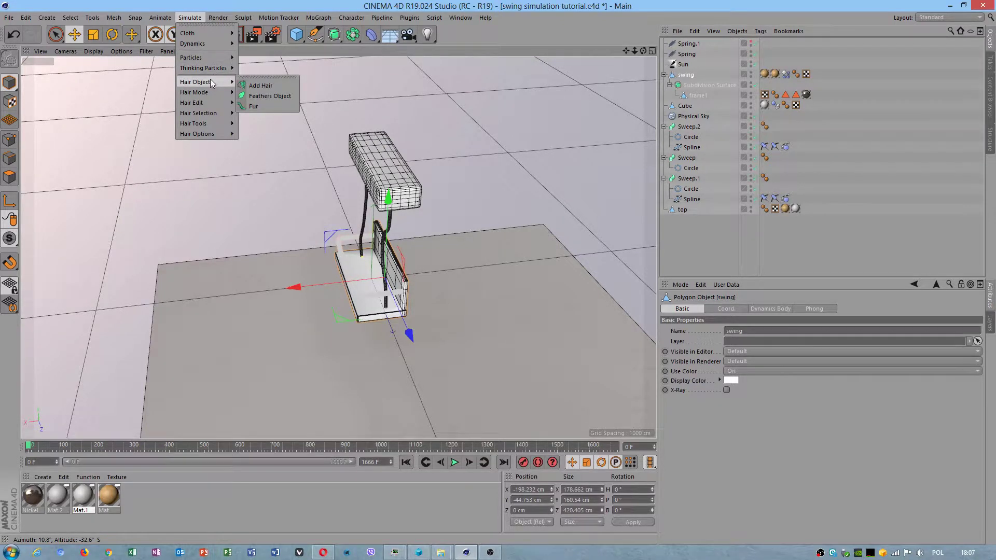
{"action": "mouse_move", "coordinate": [210, 58]}
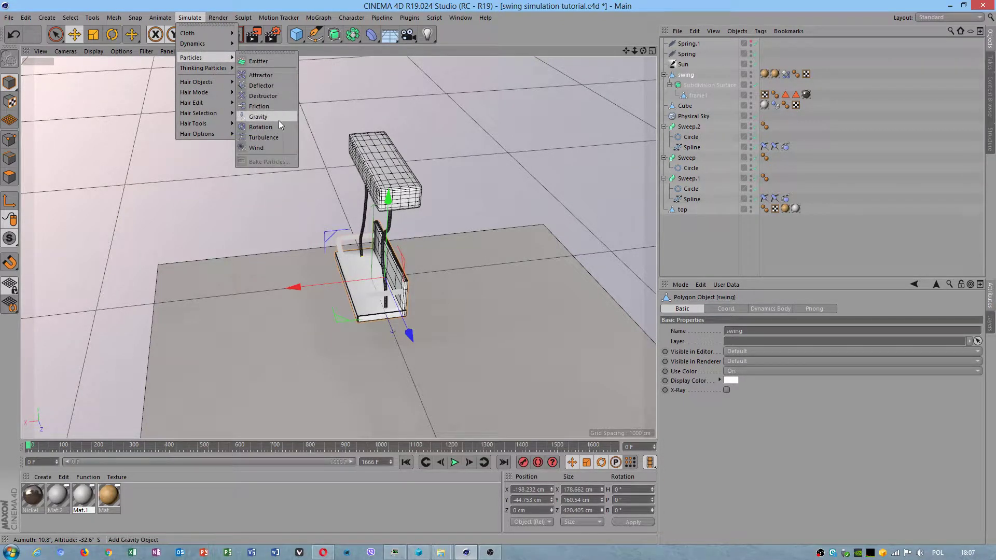
{"action": "left_click", "coordinate": [274, 147]}
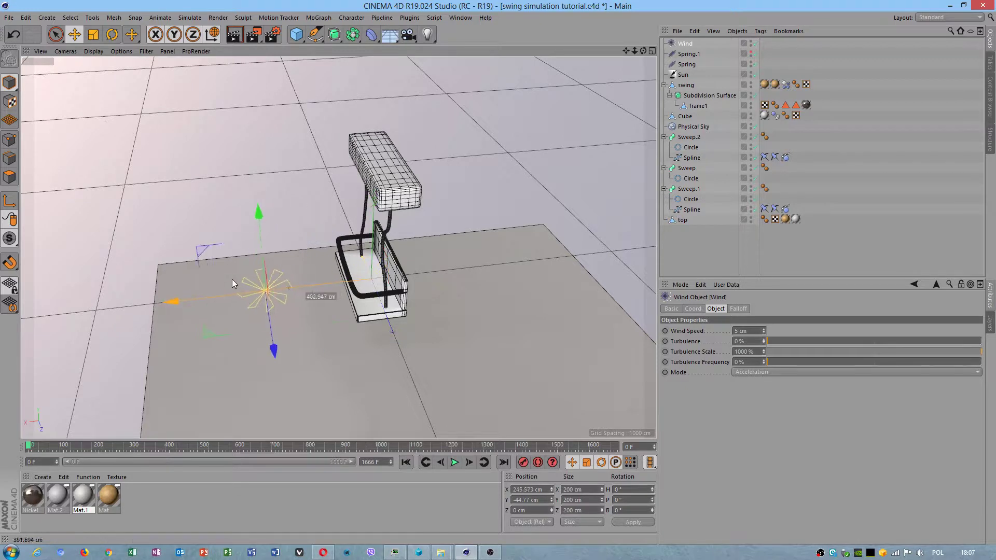
Step: Rotate the Wind object towards the swing, to about 95° heading and about -69° bank
{"action": "key", "text": "r"}
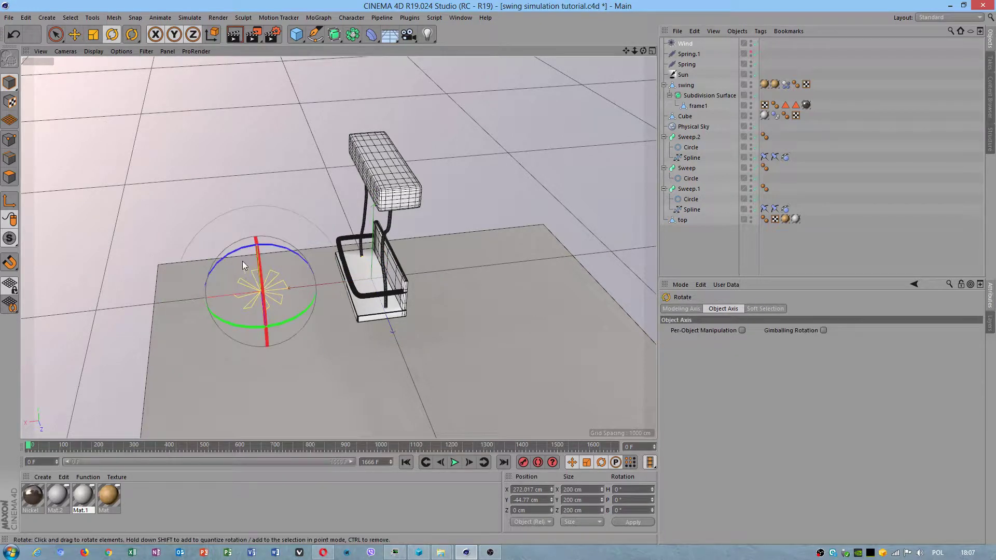
{"action": "left_click_drag", "start_coordinate": [242, 261], "coordinate": [257, 331]}
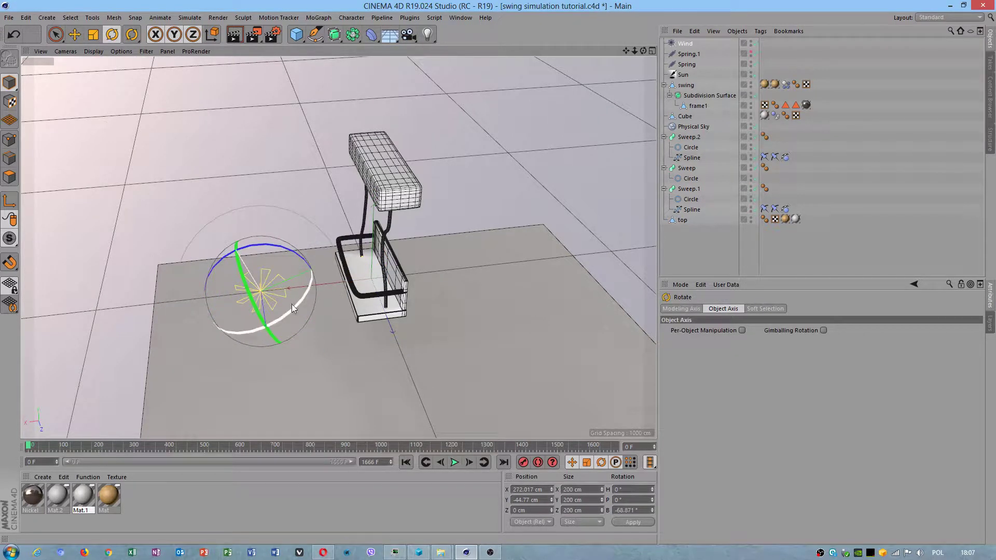
{"action": "left_click", "coordinate": [215, 36]}
{"action": "left_click_drag", "start_coordinate": [285, 317], "coordinate": [333, 296]}
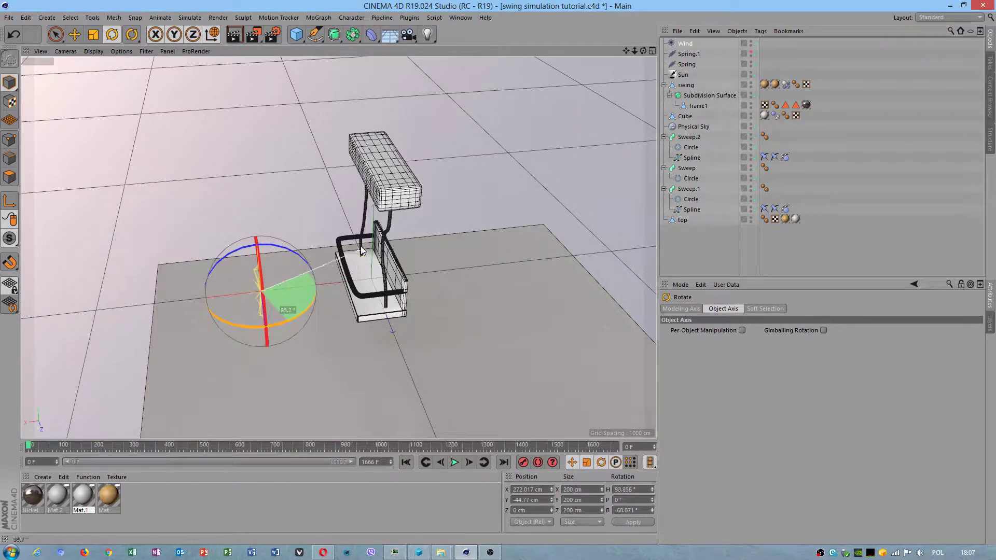
{"action": "left_click_drag", "start_coordinate": [362, 251], "coordinate": [358, 249]}
{"action": "left_click", "coordinate": [212, 33]}
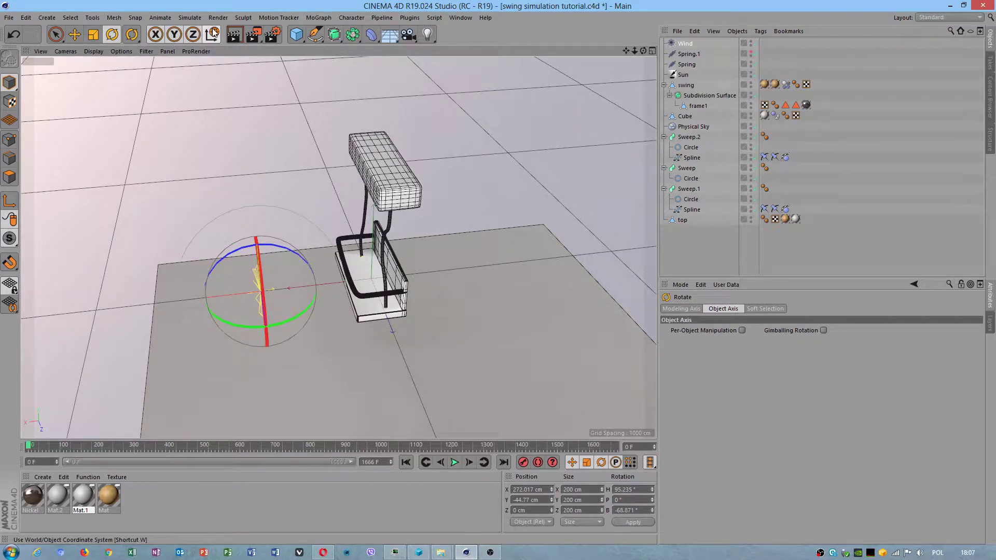
Step: Reposition the Wind object along the world axes in front of the seat, at about 149 cm on X and 60 cm on Y
{"action": "key", "text": "e"}
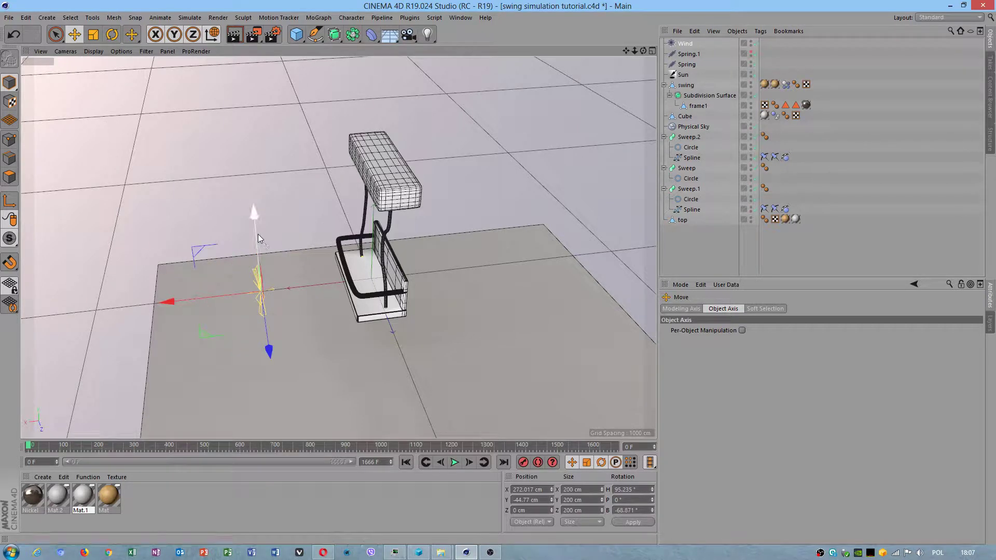
{"action": "left_click_drag", "start_coordinate": [257, 235], "coordinate": [261, 209]}
{"action": "left_click_drag", "start_coordinate": [241, 270], "coordinate": [316, 216], "text": "alt"}
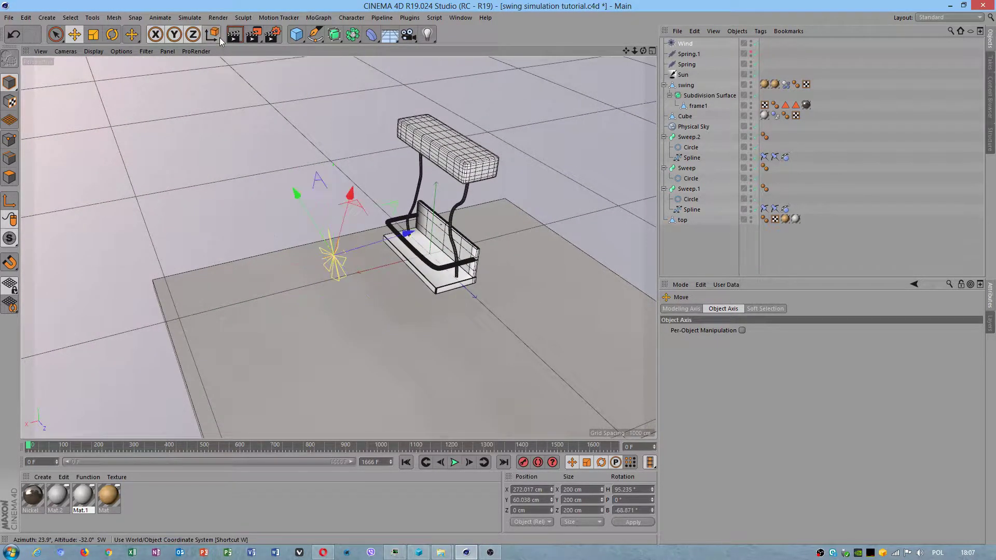
{"action": "left_click_drag", "start_coordinate": [310, 259], "coordinate": [540, 268]}
{"action": "scroll", "coordinate": [416, 242], "scroll_direction": "up", "scroll_amount": 4}
{"action": "right_click_drag", "start_coordinate": [539, 268], "coordinate": [477, 244], "text": "alt"}
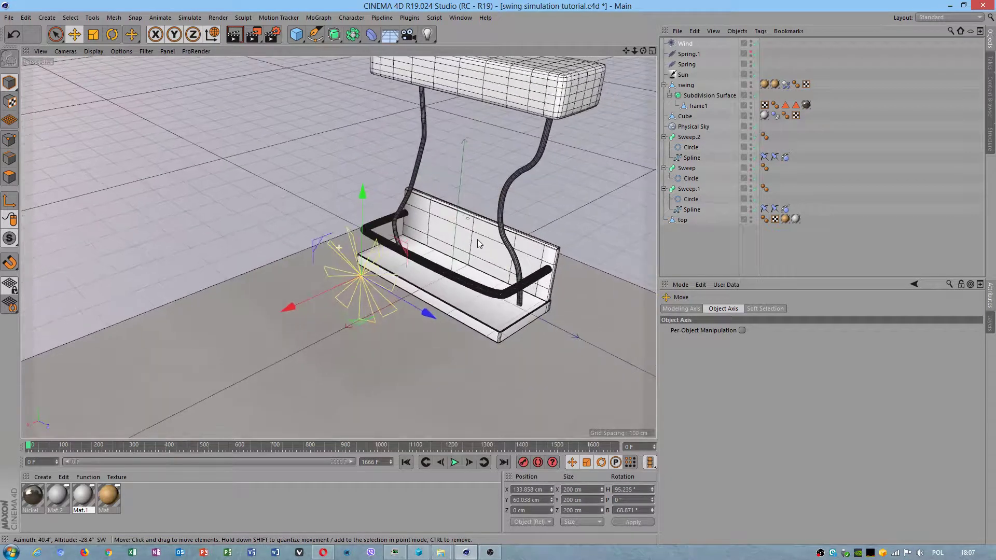
{"action": "middle_click_drag", "start_coordinate": [478, 244], "coordinate": [371, 306], "text": "alt"}
{"action": "right_click_drag", "start_coordinate": [370, 306], "coordinate": [342, 298], "text": "alt"}
{"action": "left_click_drag", "start_coordinate": [342, 298], "coordinate": [291, 259], "text": "alt"}
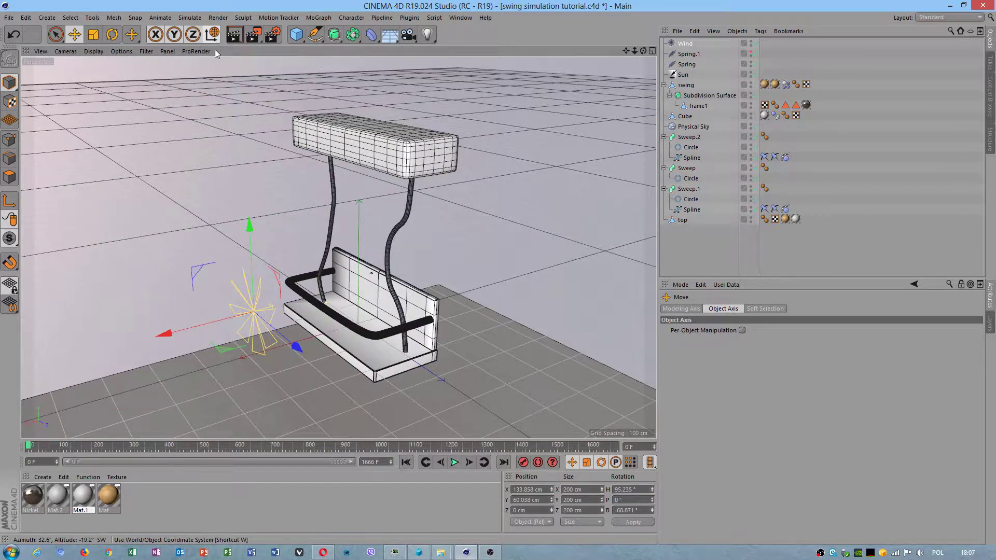
{"action": "left_click_drag", "start_coordinate": [225, 323], "coordinate": [217, 325]}
{"action": "left_click_drag", "start_coordinate": [280, 329], "coordinate": [241, 381], "text": "alt"}
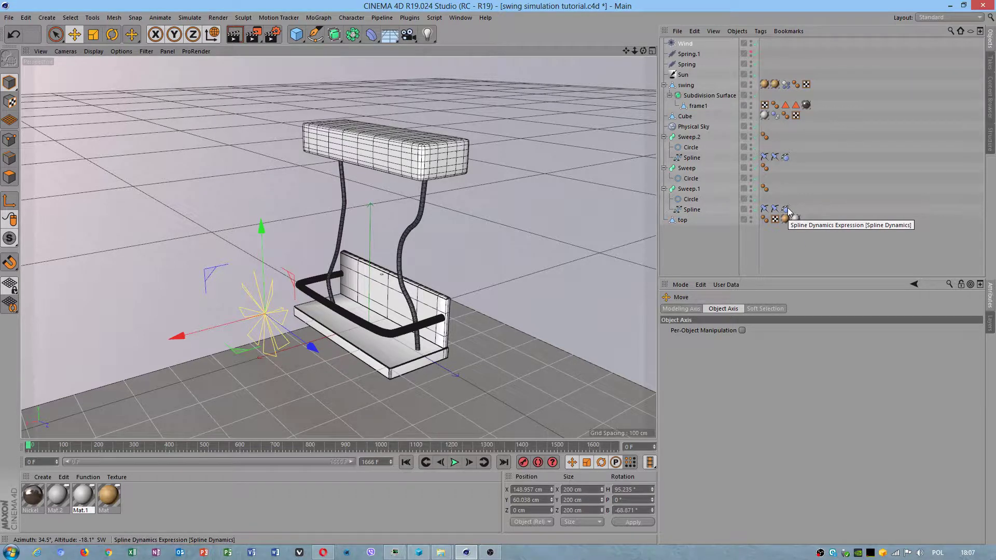
Step: Include the Wind object in the Forces of the Spline Dynamics tags on the Sweep.2 and Sweep.1 splines
{"action": "left_click", "coordinate": [685, 44]}
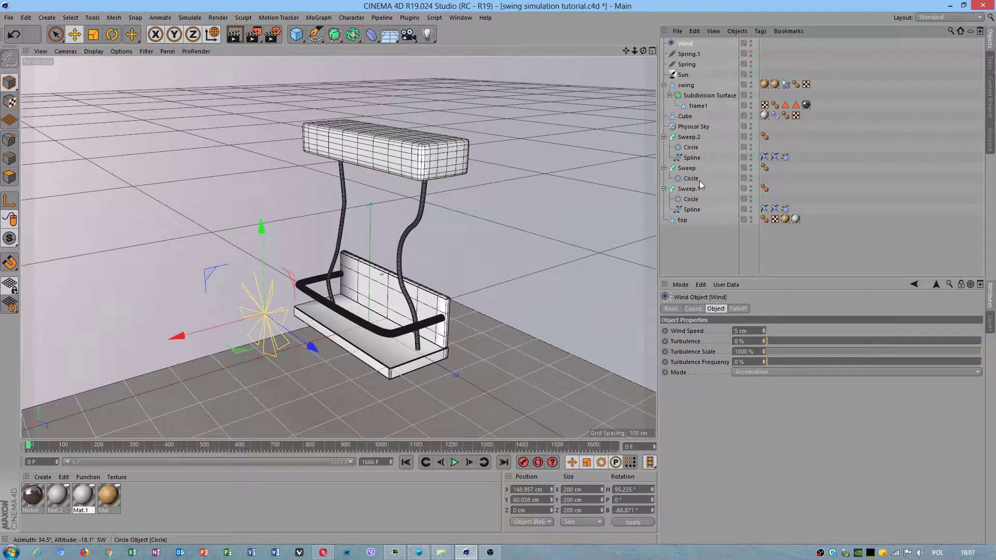
{"action": "left_click", "coordinate": [784, 157]}
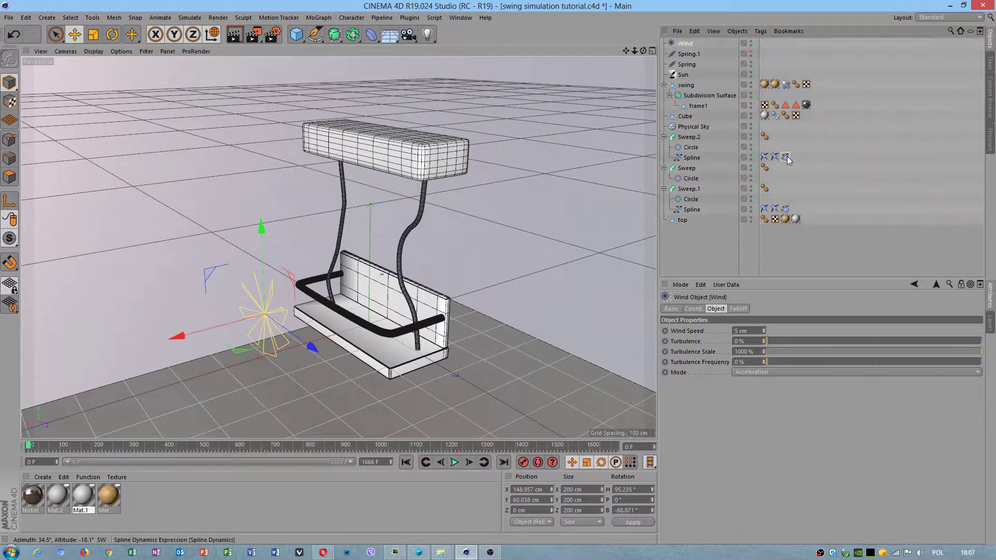
{"action": "left_click", "coordinate": [768, 308]}
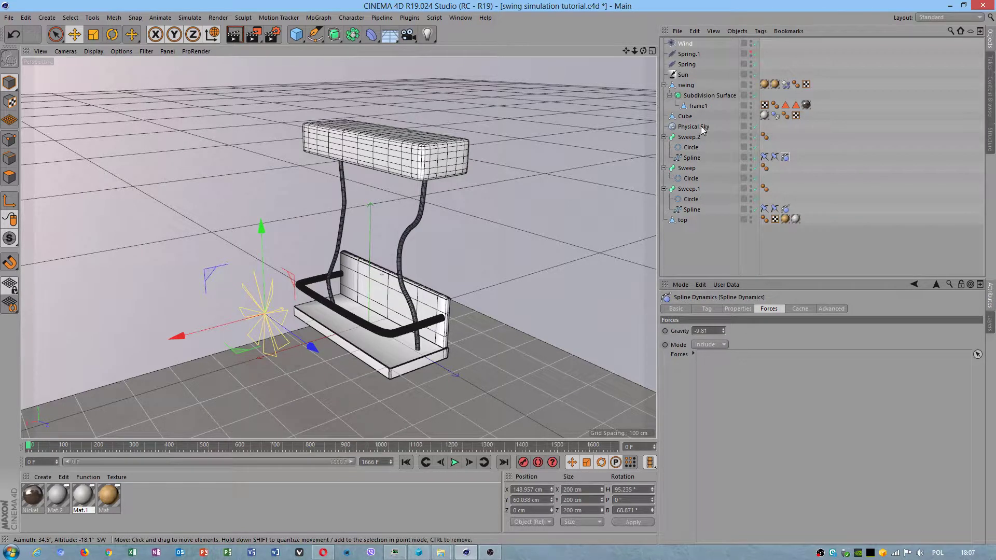
{"action": "left_click_drag", "start_coordinate": [684, 45], "coordinate": [712, 66]}
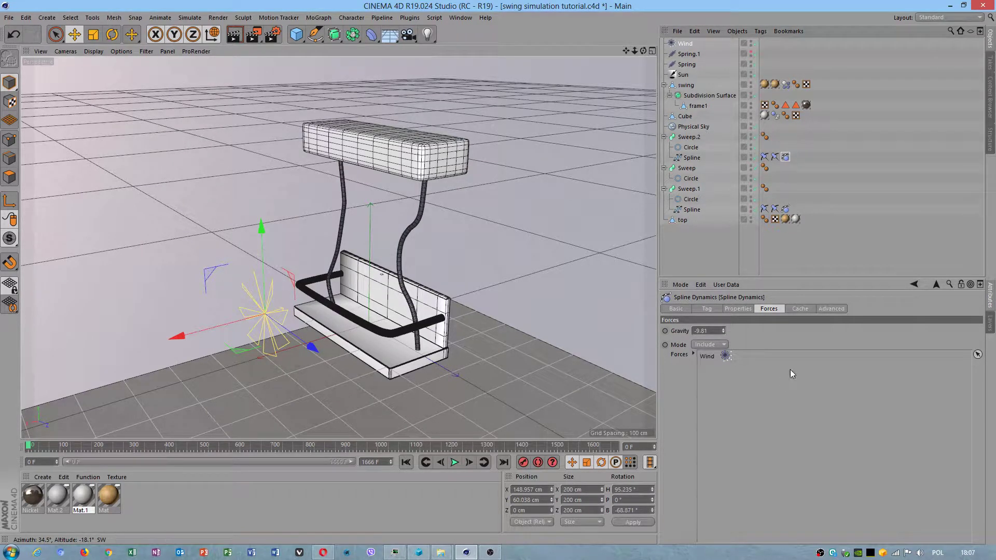
{"action": "left_click", "coordinate": [787, 211]}
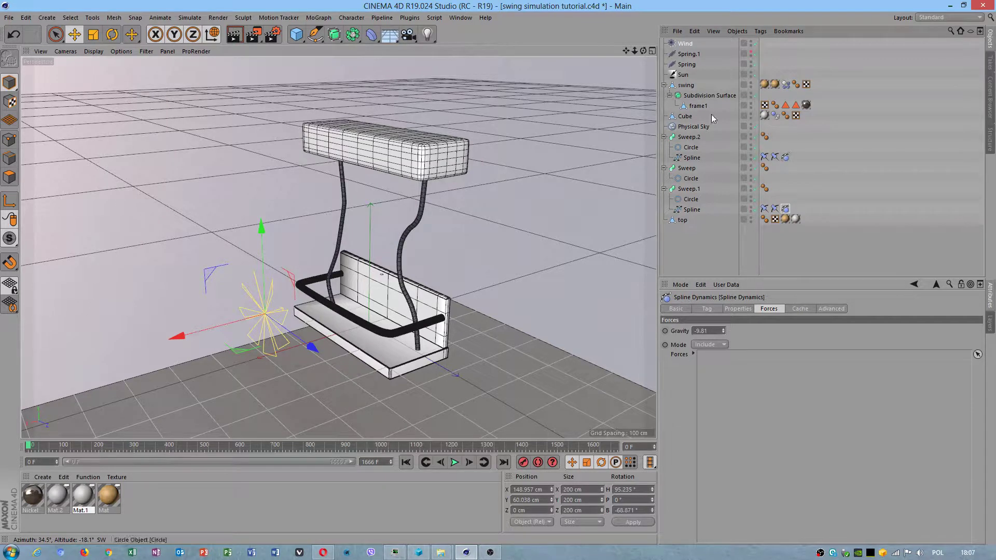
{"action": "left_click_drag", "start_coordinate": [684, 44], "coordinate": [700, 58]}
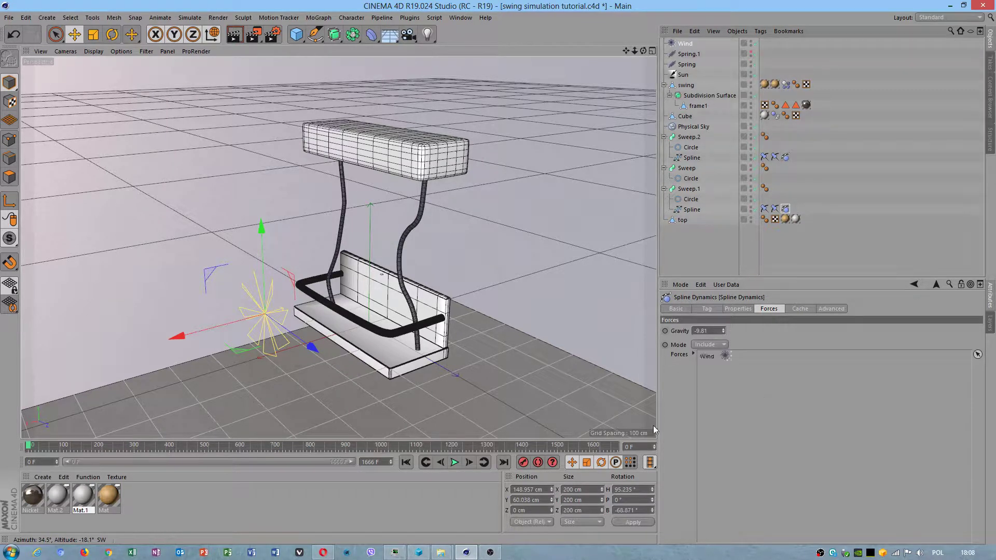
Step: Play the simulation to check how the wind affects the swing, stop it and return to the first frame
{"action": "left_click", "coordinate": [454, 463]}
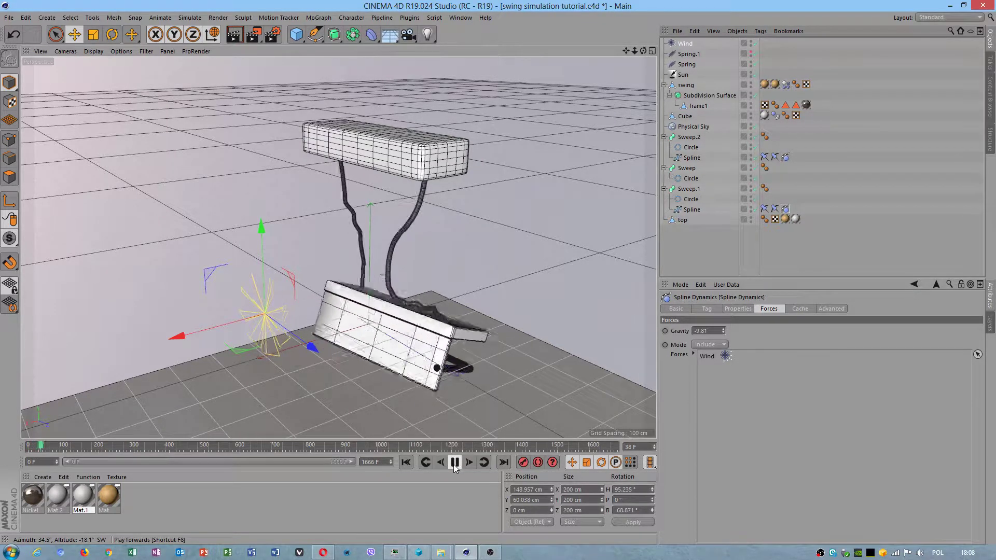
{"action": "left_click", "coordinate": [454, 466]}
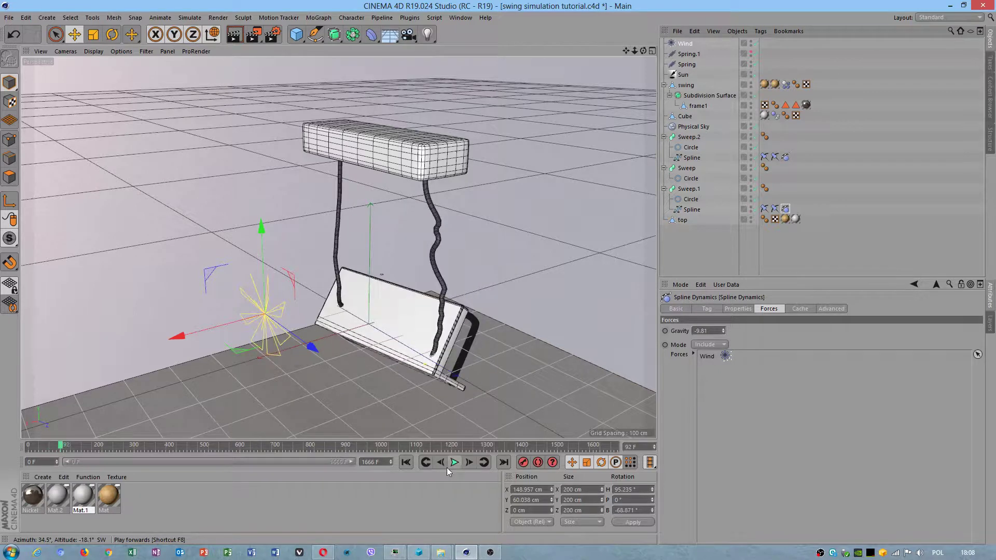
{"action": "left_click", "coordinate": [406, 463]}
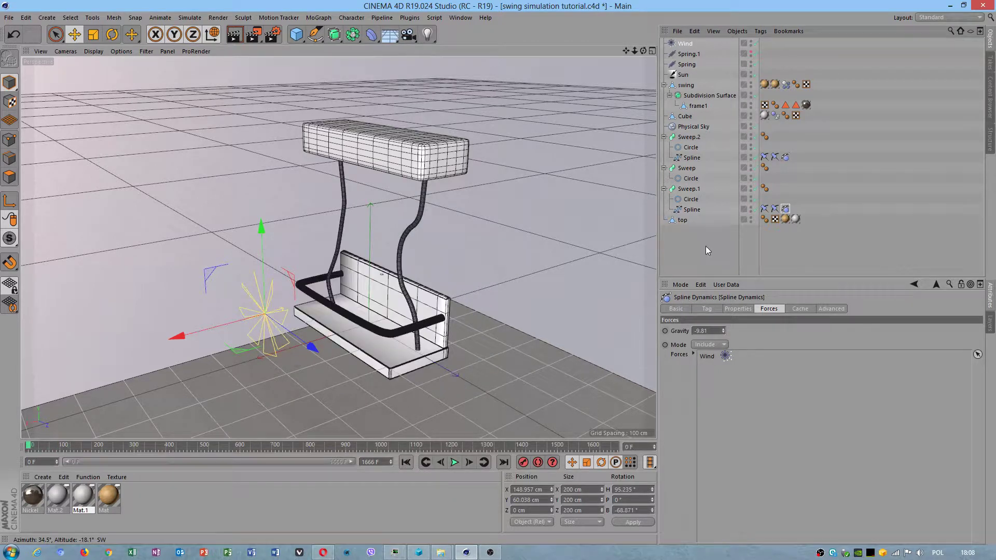
Step: Set the Wind object's Wind Speed to 18.46 cm and replay the simulation, viewing the swing from another side
{"action": "left_click", "coordinate": [679, 44]}
{"action": "left_click_drag", "start_coordinate": [763, 332], "coordinate": [764, 331]}
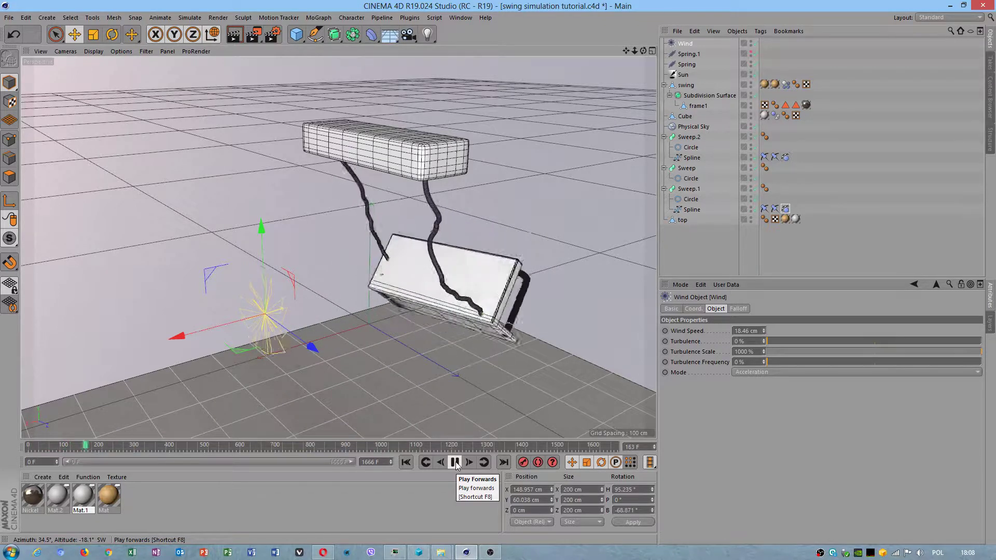
{"action": "left_click", "coordinate": [454, 462]}
{"action": "left_click_drag", "start_coordinate": [444, 246], "coordinate": [306, 200], "text": "alt"}
{"action": "left_click", "coordinate": [455, 463]}
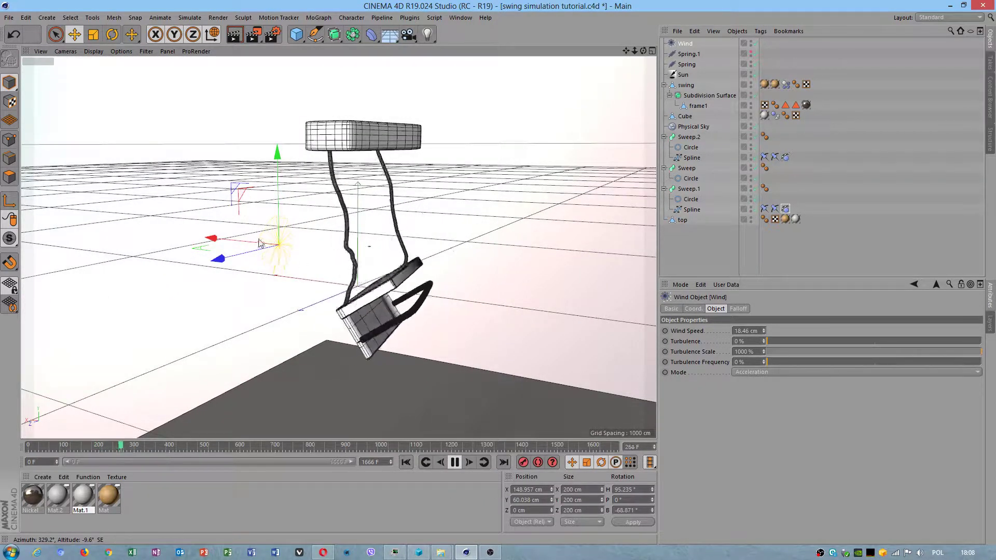
Step: Move the Wind object behind the seat to about -864 cm on X, rotate it to about 294° heading, and rewind the simulation
{"action": "left_click_drag", "start_coordinate": [244, 247], "coordinate": [583, 288]}
{"action": "key", "text": "r"}
{"action": "left_click_drag", "start_coordinate": [409, 215], "coordinate": [477, 352], "text": "alt"}
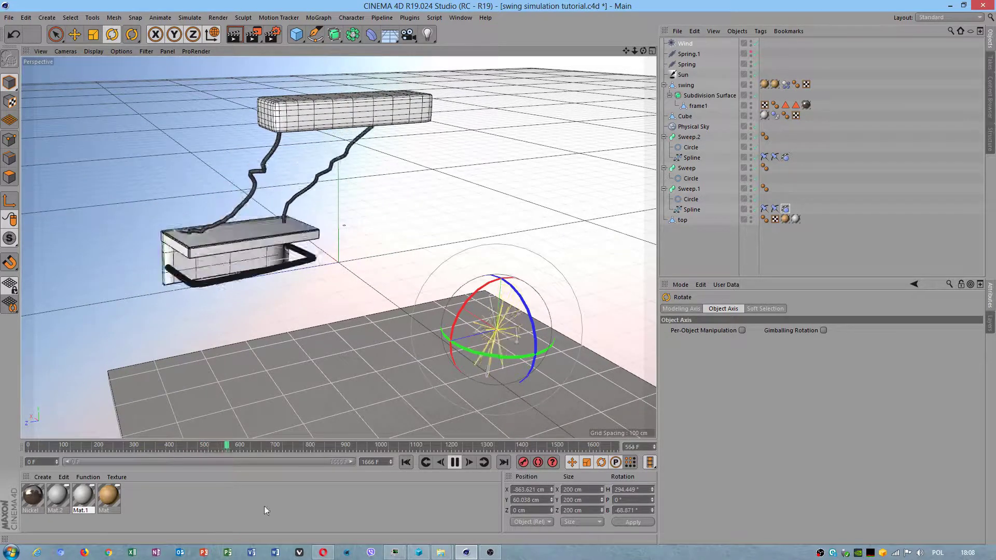
{"action": "left_click", "coordinate": [455, 462]}
{"action": "left_click", "coordinate": [405, 462]}
Step: Set the swing's Dynamics Body mass to Custom Density with Density 31 and Rotational Mass 144%
{"action": "left_click", "coordinate": [345, 242]}
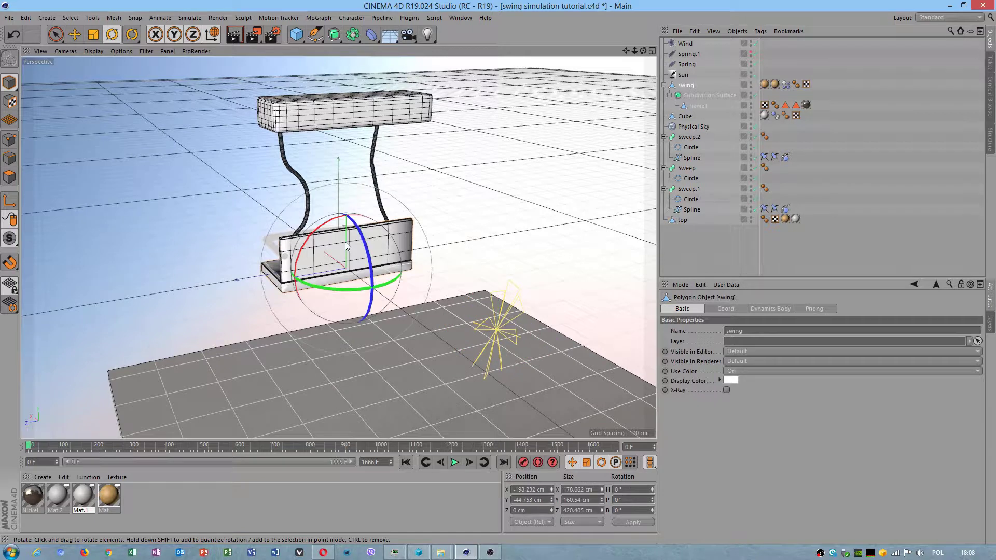
{"action": "left_click", "coordinate": [785, 84]}
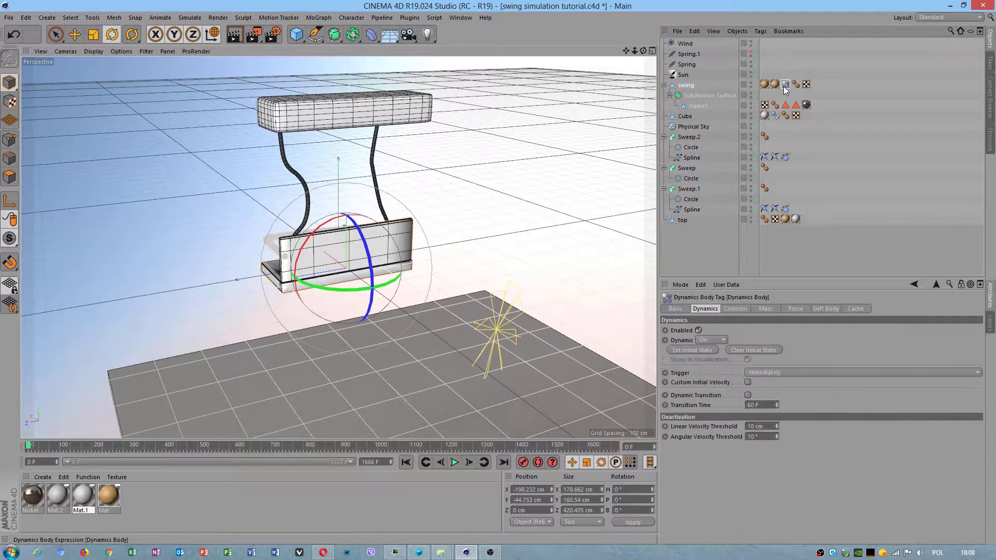
{"action": "left_click", "coordinate": [758, 309]}
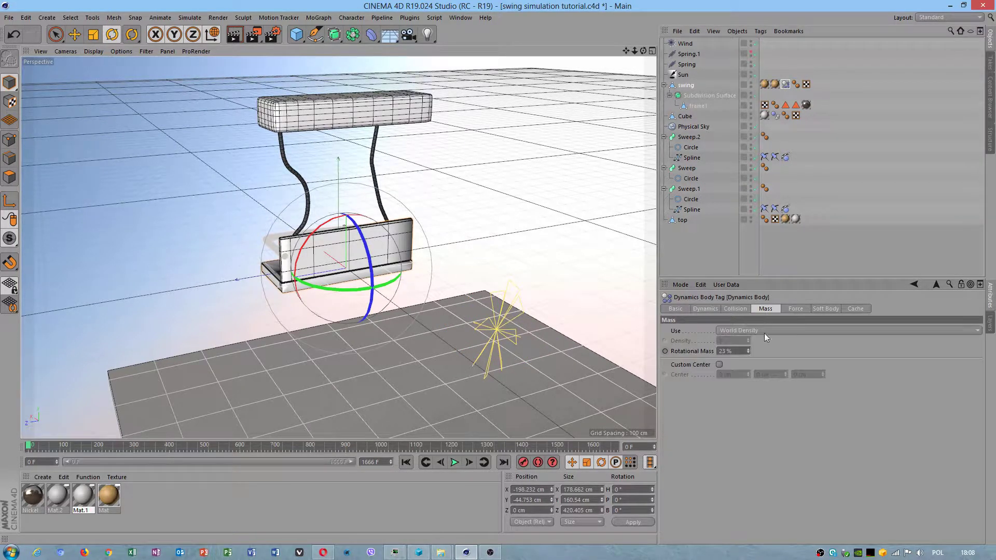
{"action": "left_click", "coordinate": [752, 330]}
{"action": "left_click", "coordinate": [755, 352]}
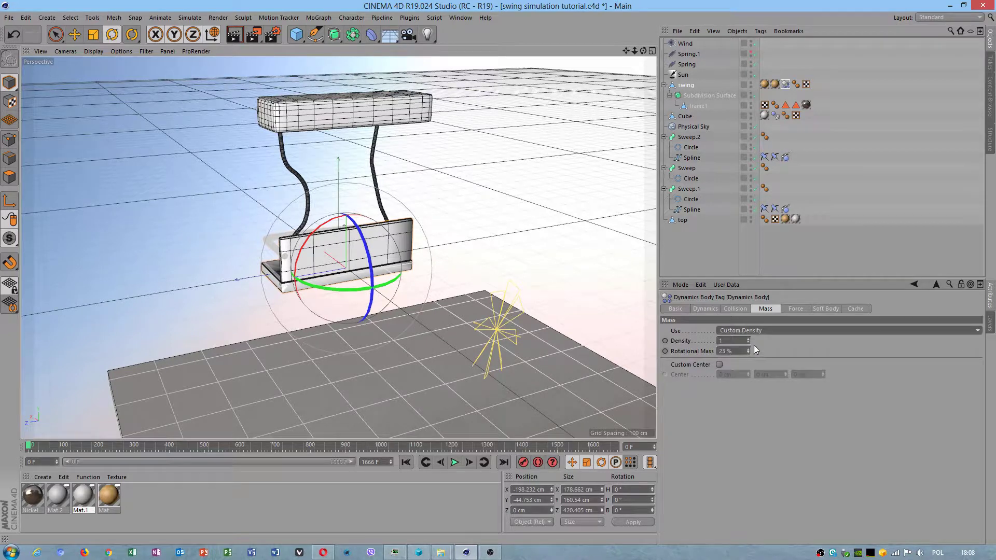
{"action": "left_click_drag", "start_coordinate": [747, 343], "coordinate": [747, 338]}
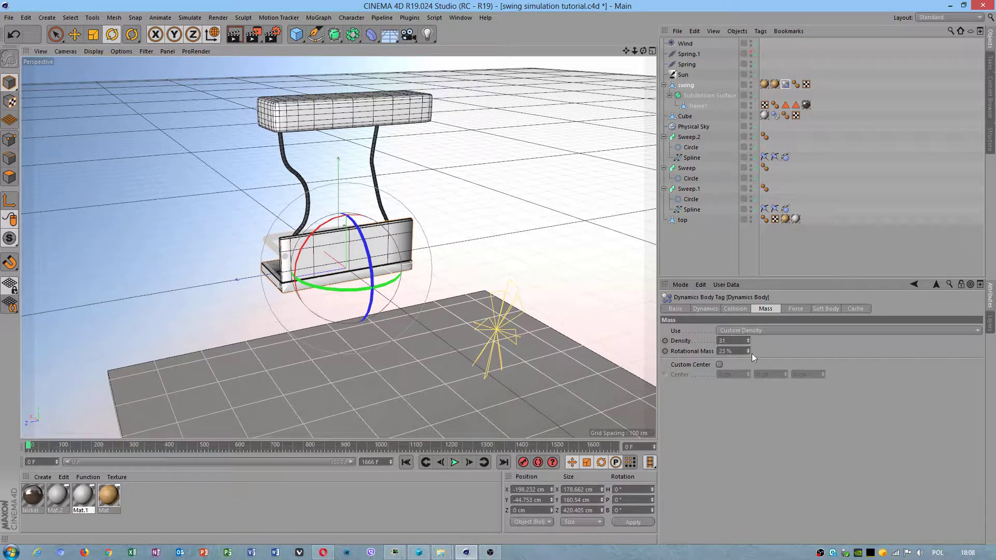
Step: Play the simulation to check the seat's motion with the custom density, and return to the first frame
{"action": "left_click", "coordinate": [455, 462]}
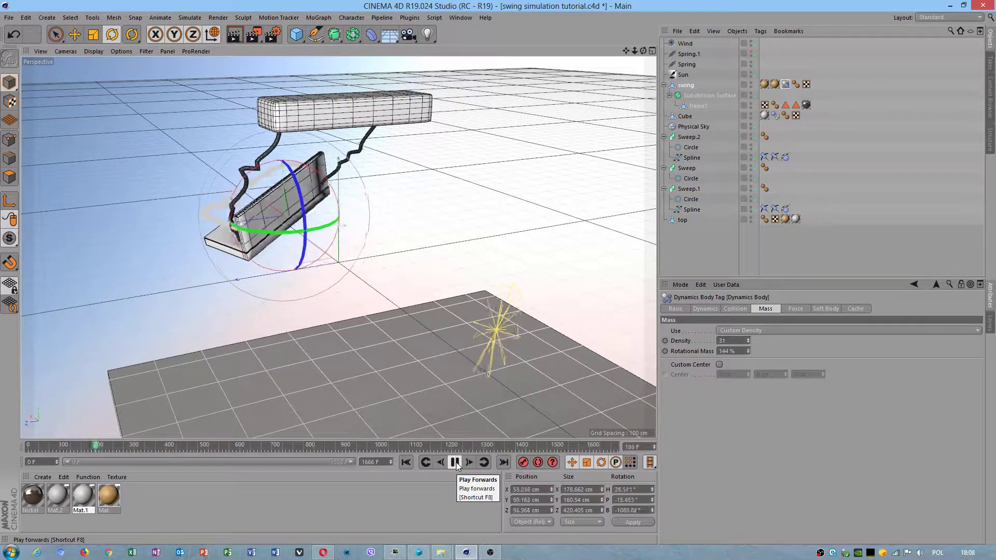
{"action": "left_click", "coordinate": [456, 462]}
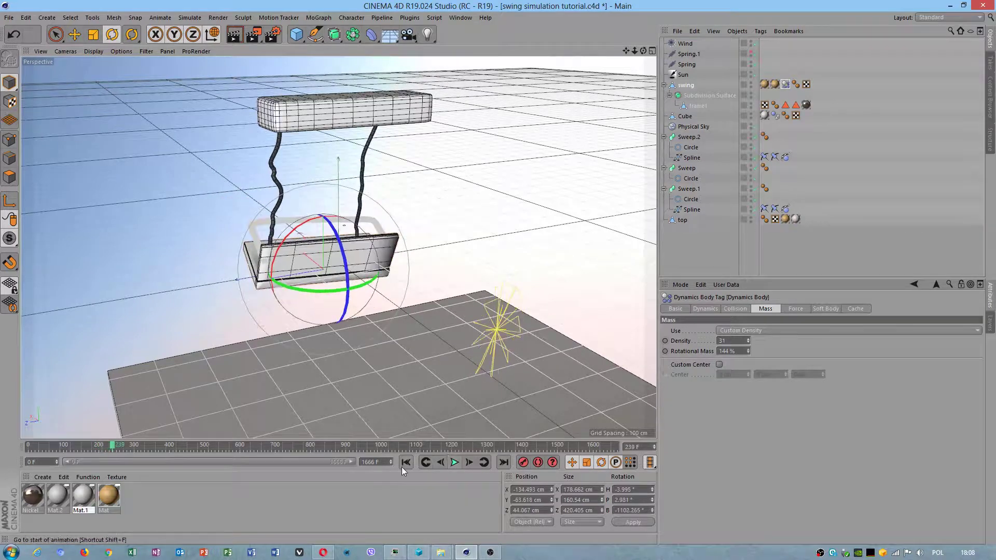
{"action": "left_click", "coordinate": [406, 462]}
Step: Switch the swing's Dynamics Body to Custom Mass with Mass 10 and test the simulation
{"action": "left_click", "coordinate": [742, 330]}
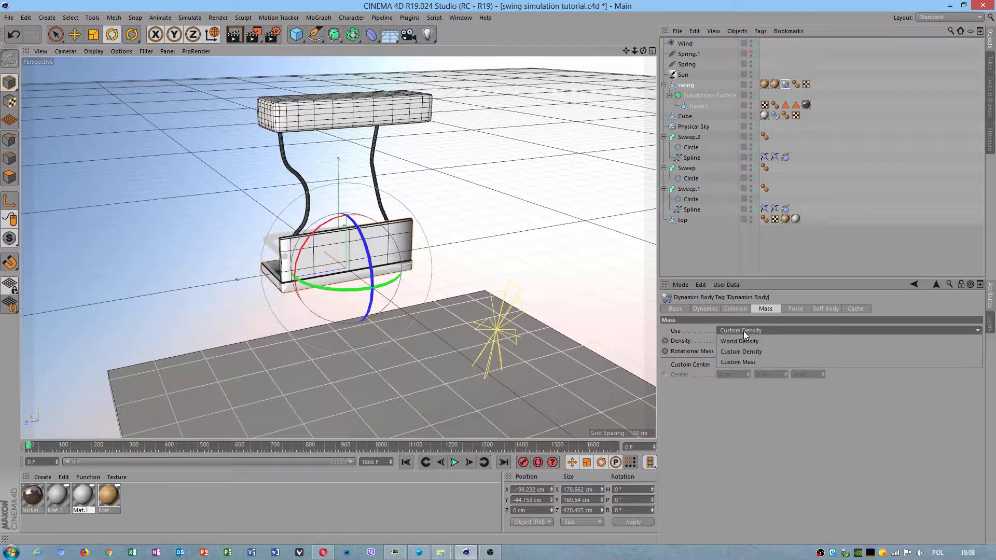
{"action": "left_click", "coordinate": [739, 362]}
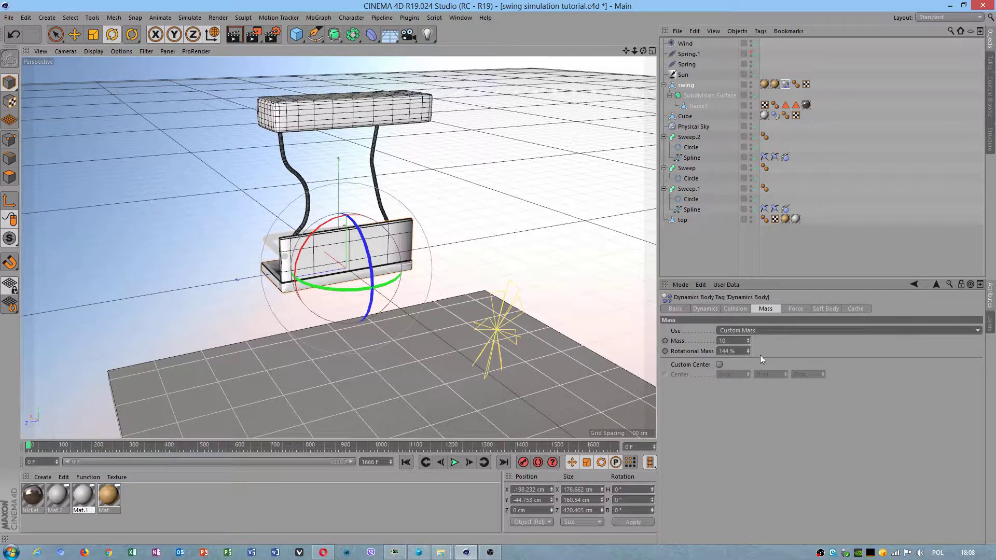
{"action": "left_click", "coordinate": [456, 462]}
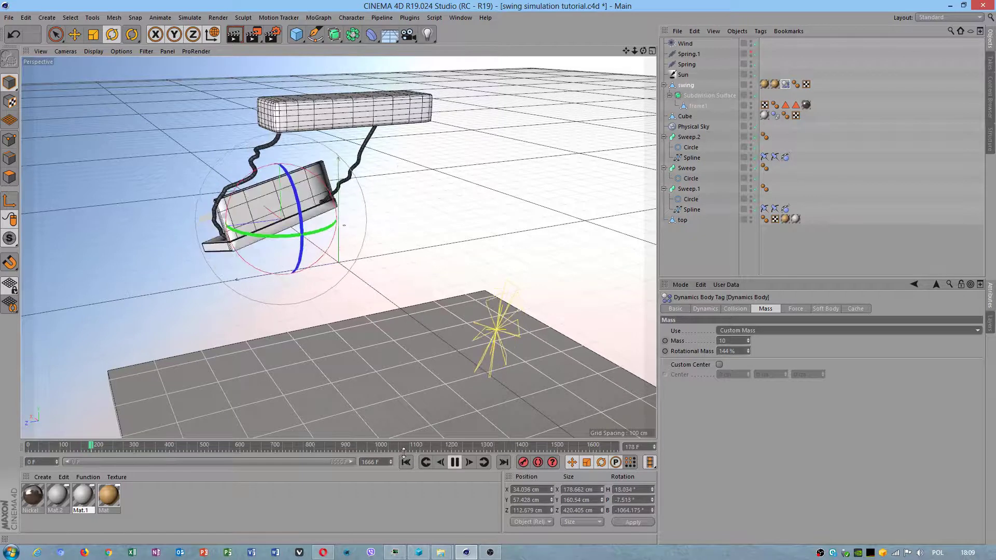
{"action": "left_click", "coordinate": [455, 462]}
Step: Rotate the Wind object to about 446° heading and move it in front of the swing, at about 353 cm on X
{"action": "left_click", "coordinate": [465, 341]}
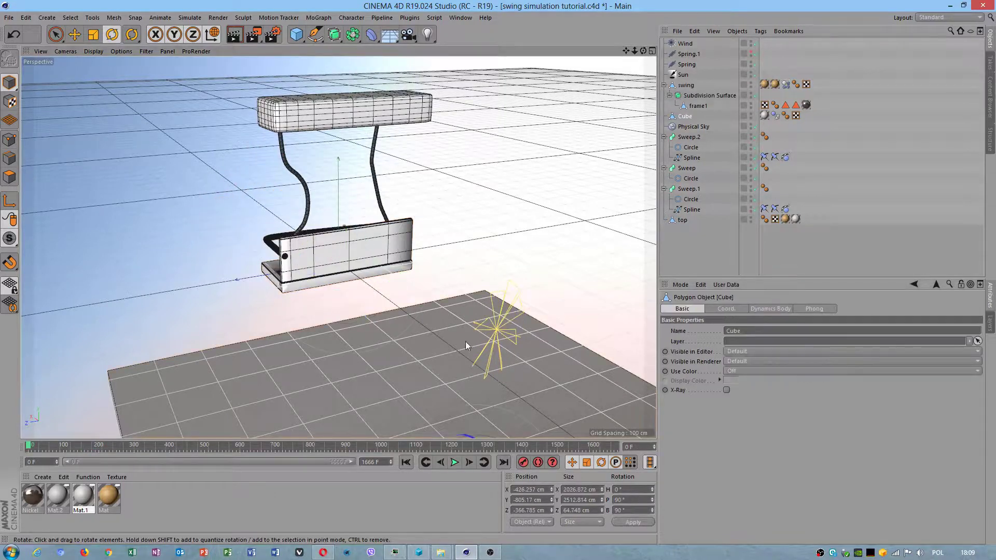
{"action": "left_click_drag", "start_coordinate": [466, 341], "coordinate": [457, 315], "text": "alt"}
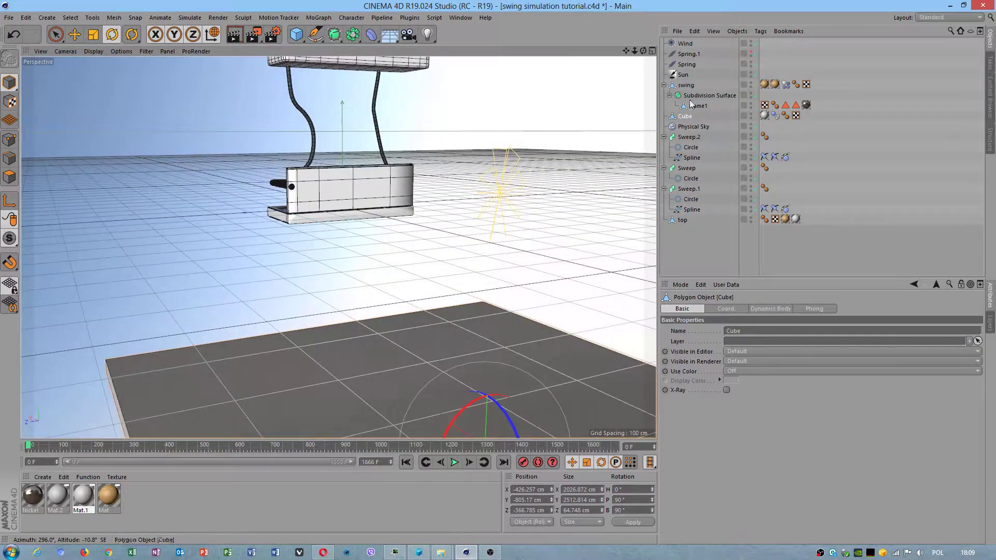
{"action": "left_click", "coordinate": [687, 44]}
{"action": "left_click_drag", "start_coordinate": [519, 199], "coordinate": [556, 195]}
{"action": "left_click_drag", "start_coordinate": [417, 251], "coordinate": [507, 285], "text": "alt"}
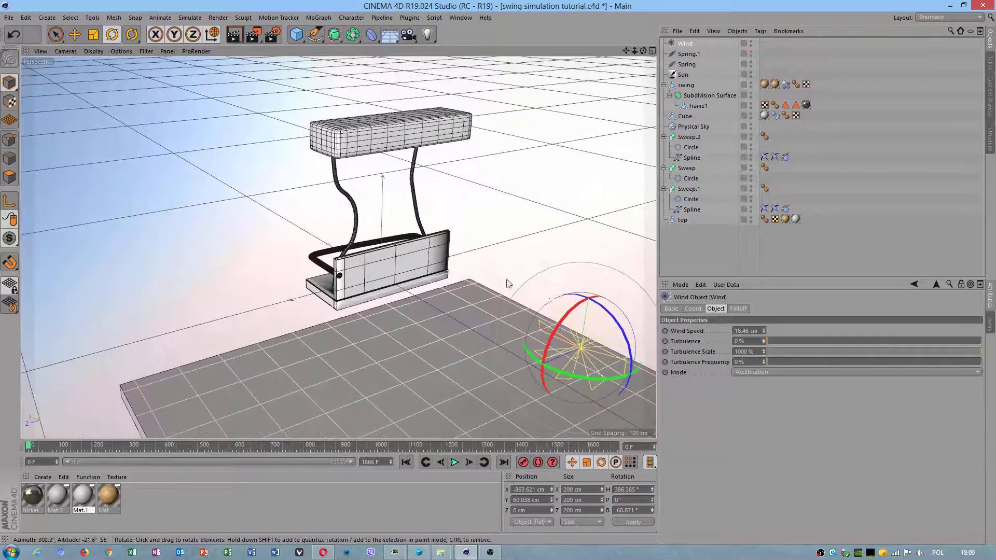
{"action": "left_click_drag", "start_coordinate": [619, 390], "coordinate": [640, 383]}
{"action": "key", "text": "e"}
{"action": "left_click_drag", "start_coordinate": [597, 349], "coordinate": [262, 214]}
{"action": "left_click_drag", "start_coordinate": [291, 265], "coordinate": [539, 236], "text": "alt"}
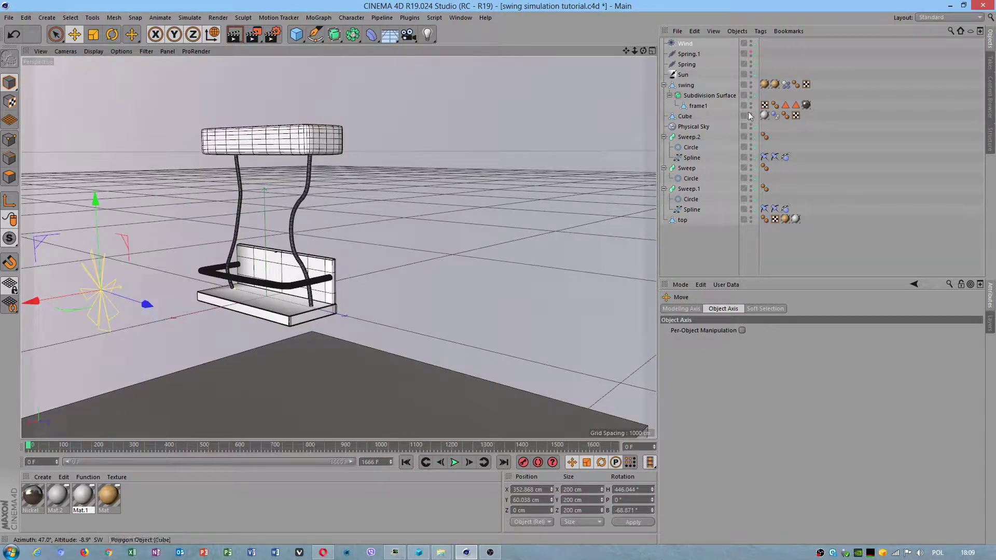
Step: Set the Wind object's Turbulence to 34.5% and Wind Speed to 31.49 cm while testing the simulation, and rewind it
{"action": "left_click", "coordinate": [690, 43]}
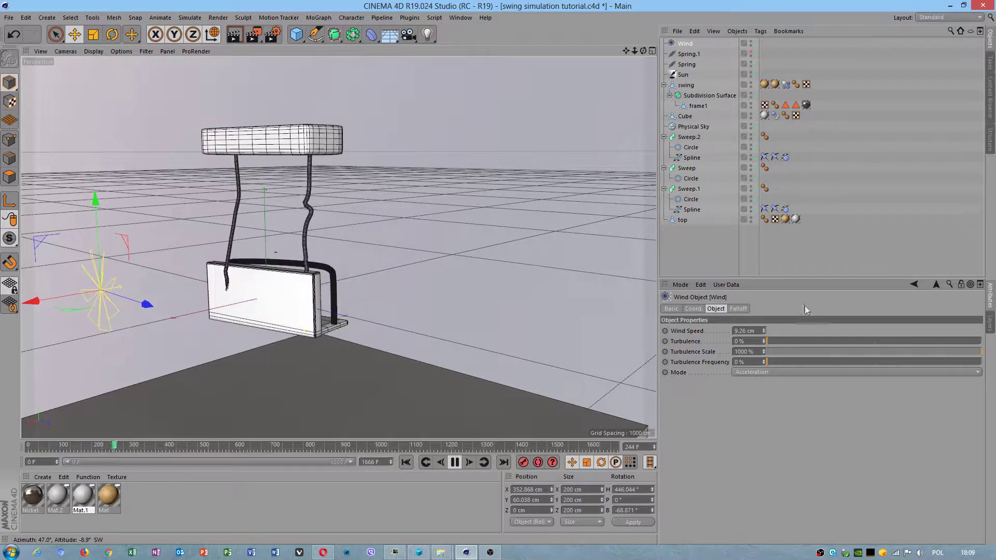
{"action": "left_click_drag", "start_coordinate": [765, 330], "coordinate": [841, 339]}
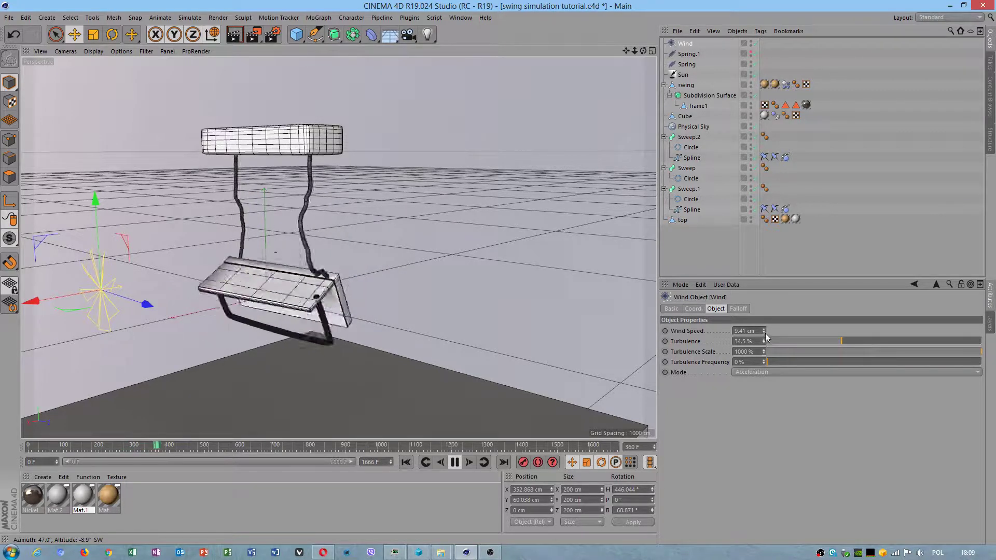
{"action": "left_click_drag", "start_coordinate": [763, 331], "coordinate": [777, 330]}
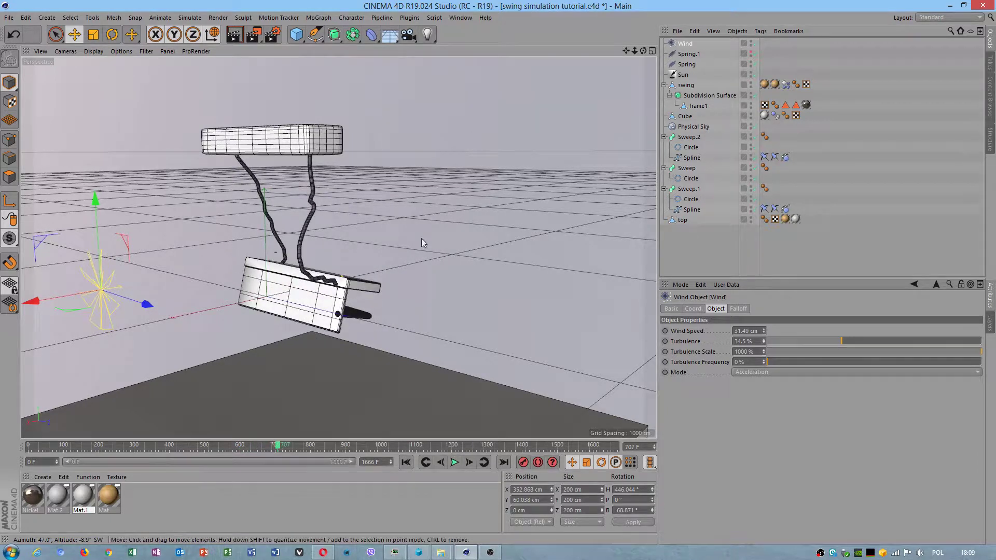
{"action": "left_click_drag", "start_coordinate": [421, 239], "coordinate": [389, 276], "text": "alt"}
{"action": "left_click", "coordinate": [406, 462]}
Step: Replay the simulation from a low side view to examine the swinging seat and rods, and return to the first frame
{"action": "left_click_drag", "start_coordinate": [357, 190], "coordinate": [508, 167], "text": "alt"}
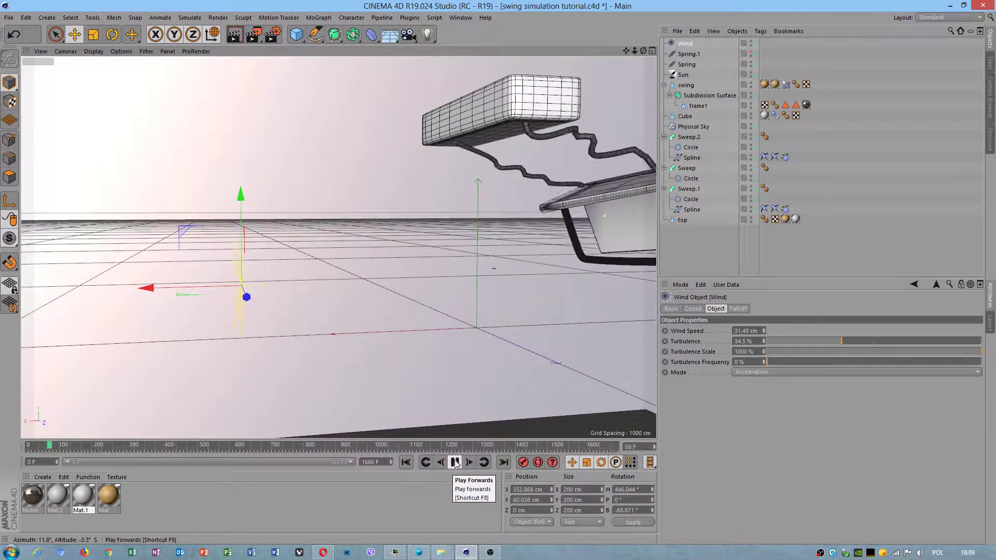
{"action": "middle_click_drag", "start_coordinate": [603, 224], "coordinate": [461, 180], "text": "alt"}
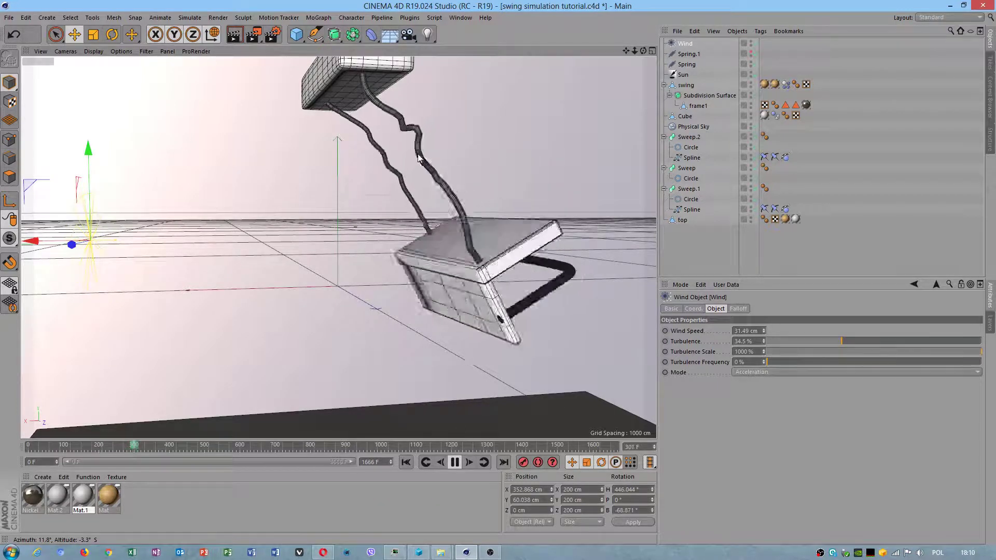
{"action": "left_click", "coordinate": [455, 462]}
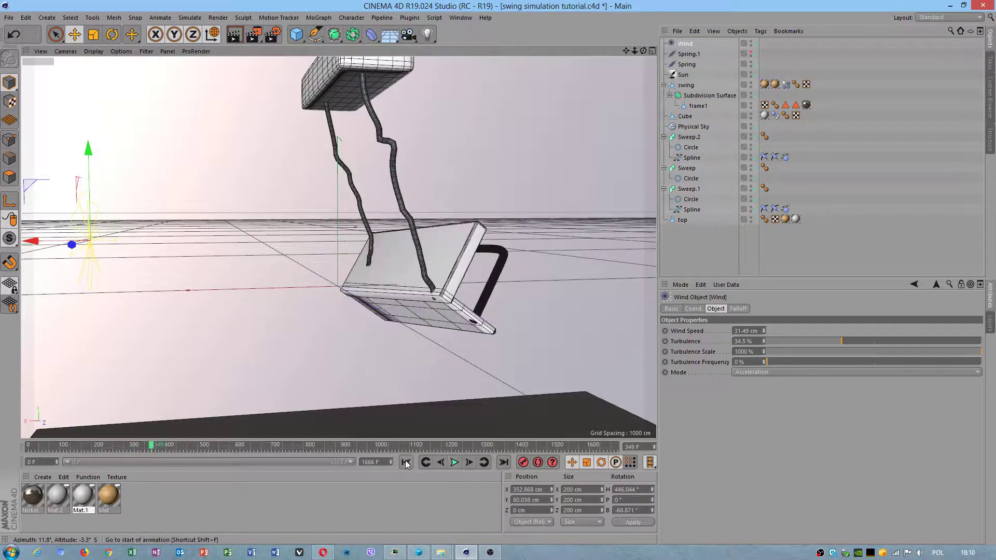
{"action": "left_click", "coordinate": [406, 462]}
{"action": "left_click_drag", "start_coordinate": [402, 290], "coordinate": [449, 333], "text": "alt"}
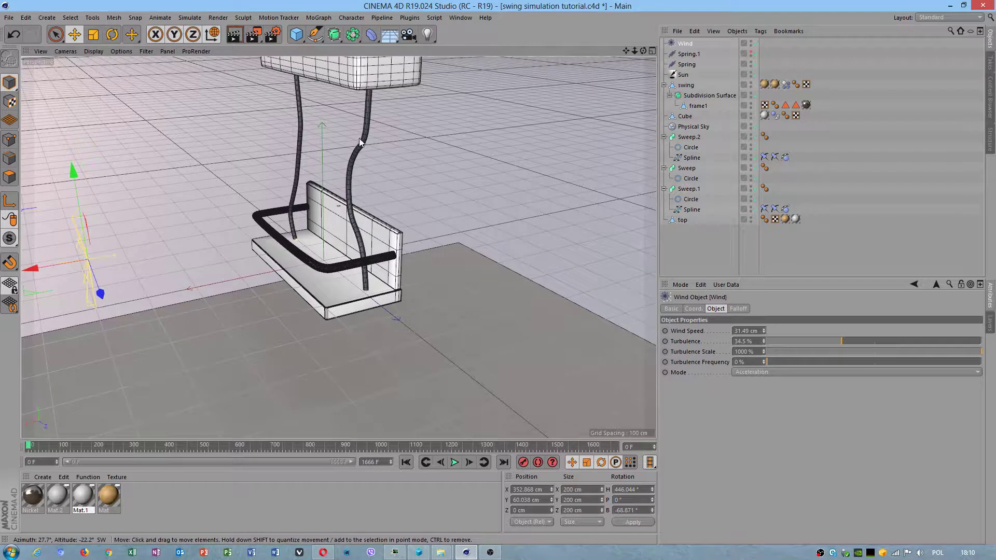
{"action": "middle_click_drag", "start_coordinate": [360, 143], "coordinate": [428, 199], "text": "alt"}
{"action": "left_click", "coordinate": [486, 553]}
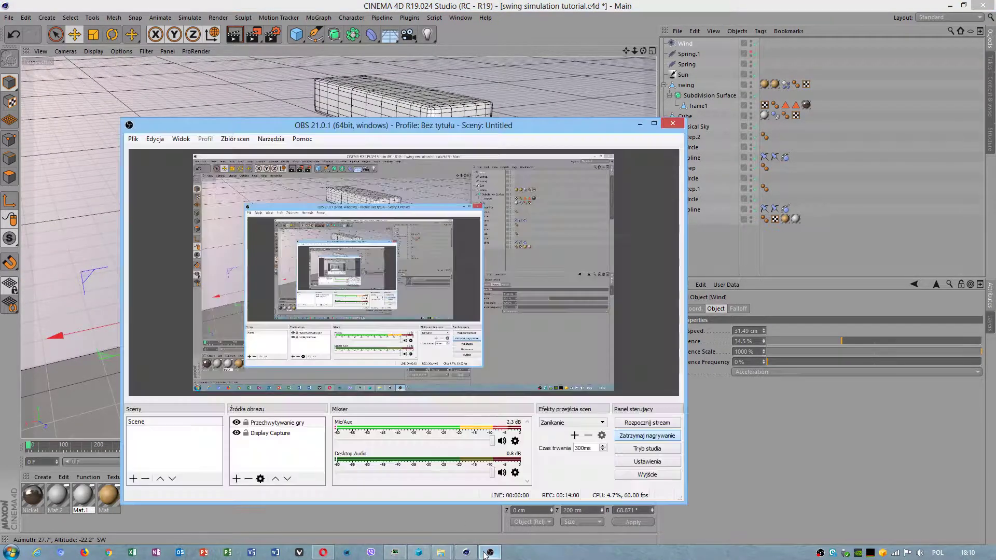